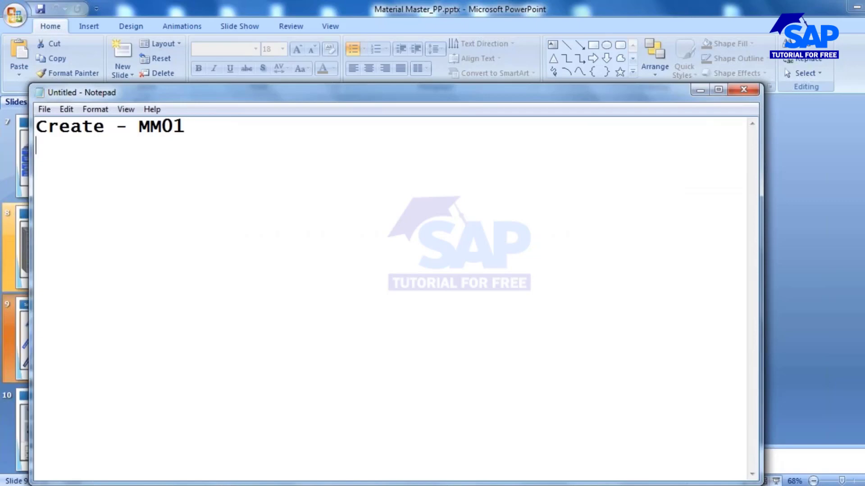
# Add the lines "Change - MM02" and "Dispaly - MM03" below the Create entry in the note.
pyautogui.write('Change')
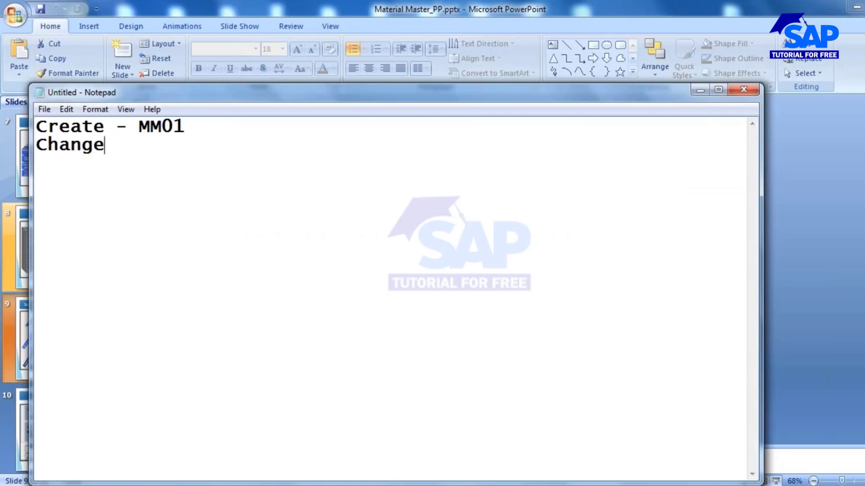
pyautogui.write(' - MM02')
pyautogui.press('Return')
pyautogui.write('Dis')
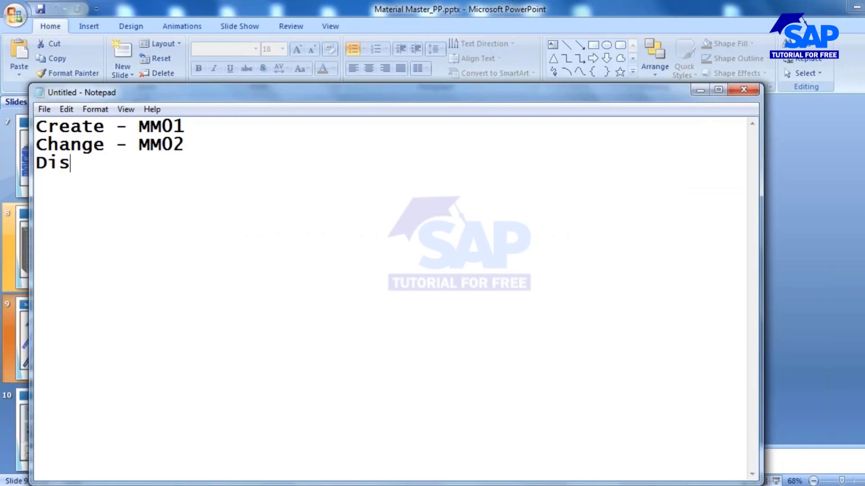
pyautogui.write('paly - mm')
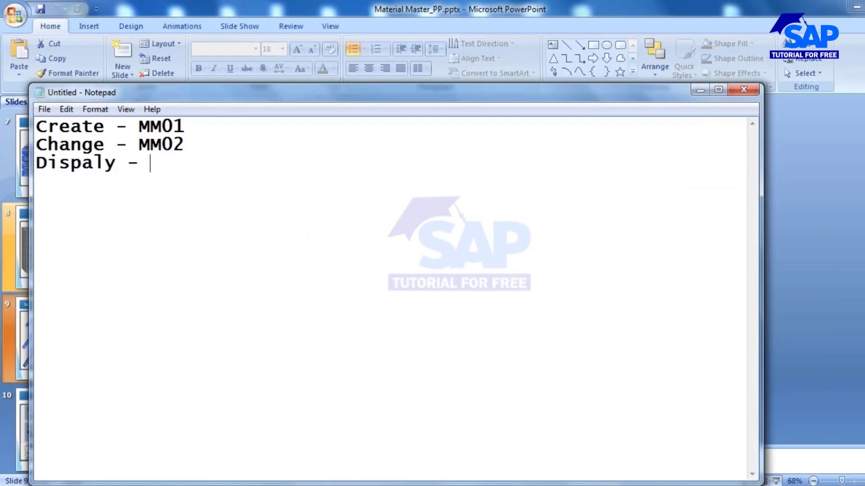
pyautogui.press('BackSpace')
pyautogui.press('BackSpace')
pyautogui.press('BackSpace')
pyautogui.write('MM03')
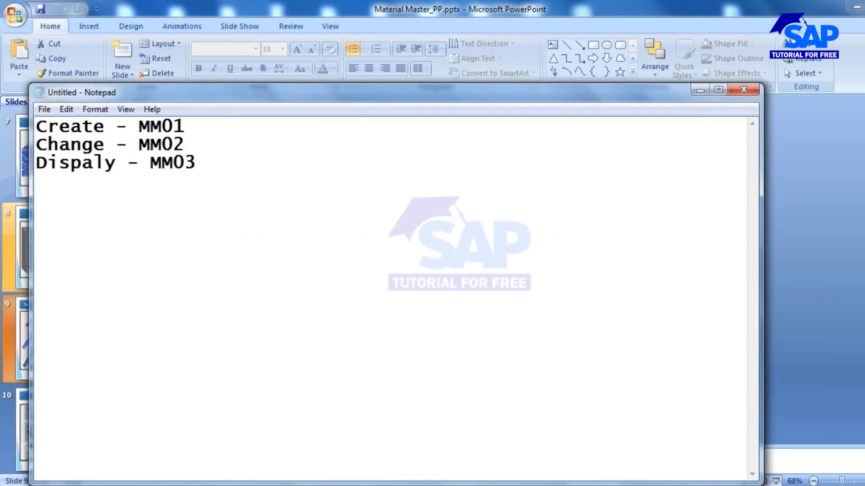
# Add the line "XX01/XX02/XX03" below the transaction codes, separated by a blank line.
pyautogui.hotkey('alt', 'Tab')
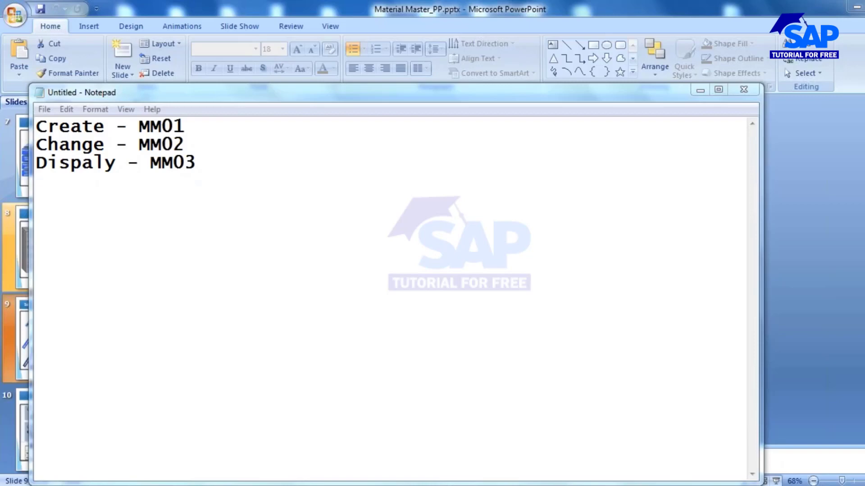
pyautogui.click(207, 161)
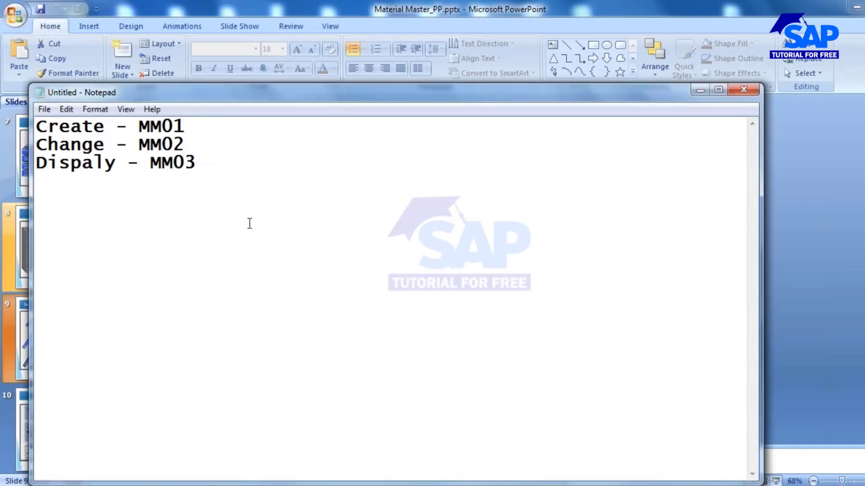
pyautogui.press('Return')
pyautogui.press('Return')
pyautogui.write('XX01')
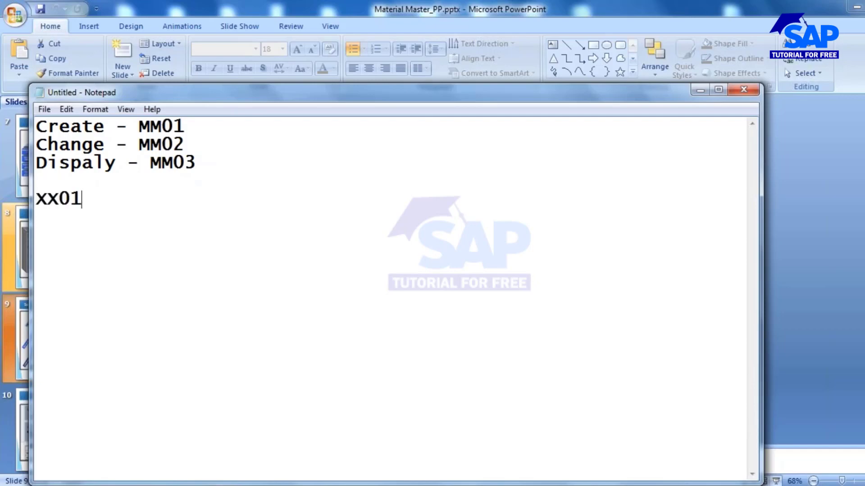
pyautogui.write('/XX02')
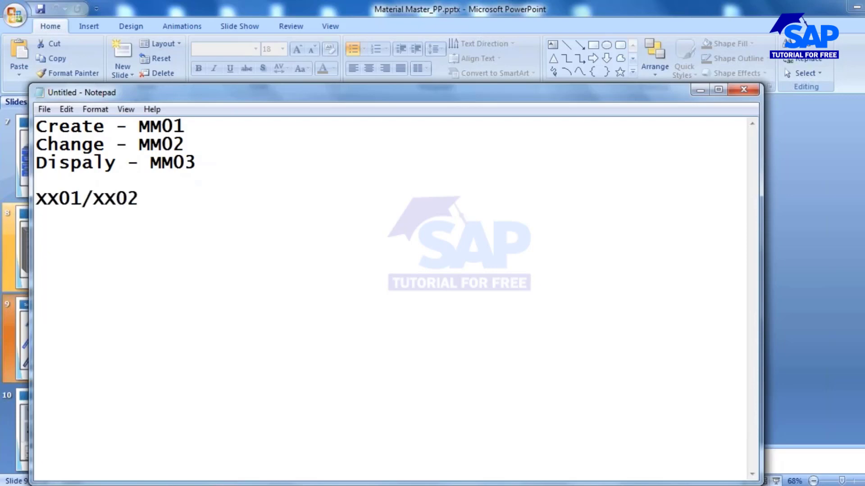
pyautogui.write('/xx03')
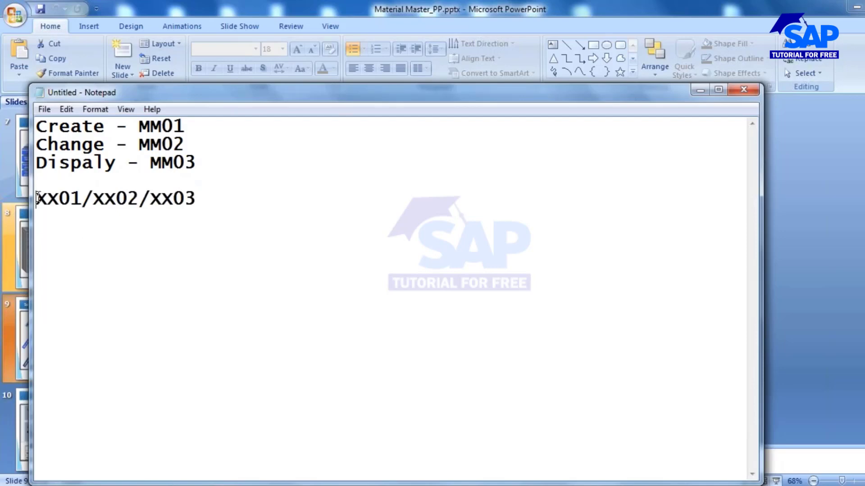
pyautogui.moveTo(37, 200); pyautogui.dragTo(216, 200)
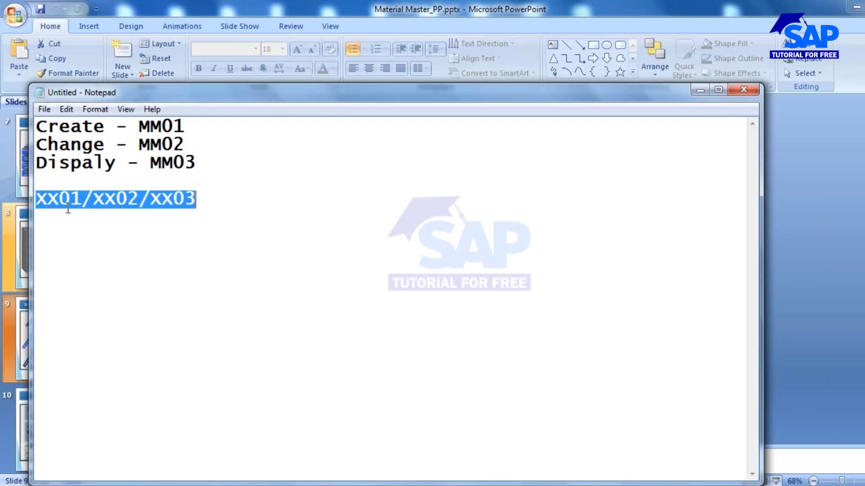
pyautogui.click(59, 200)
# Insert the heading "Material Master" and a blank line above the transaction codes, and delete the XX01/XX02/XX03 line.
pyautogui.click(38, 127)
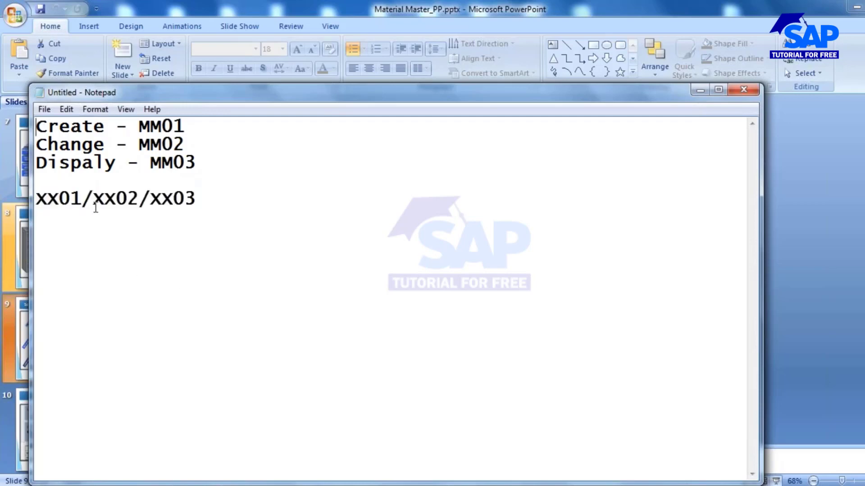
pyautogui.press('Return')
pyautogui.press('Return')
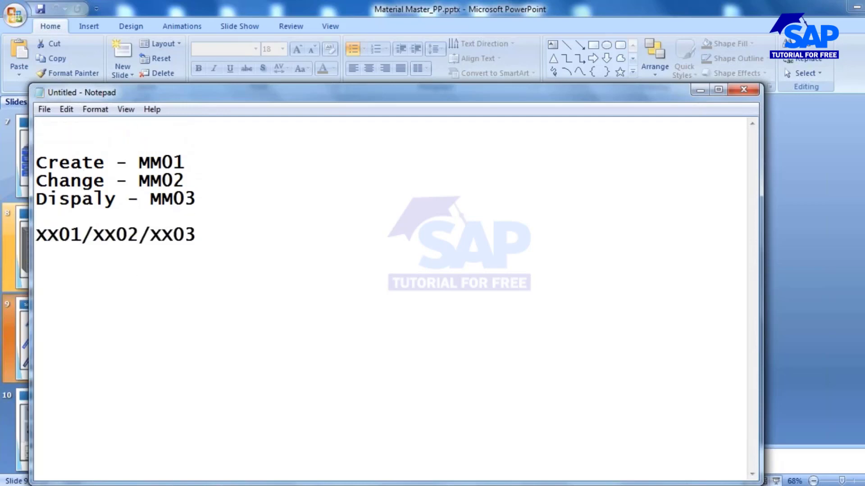
pyautogui.write('material')
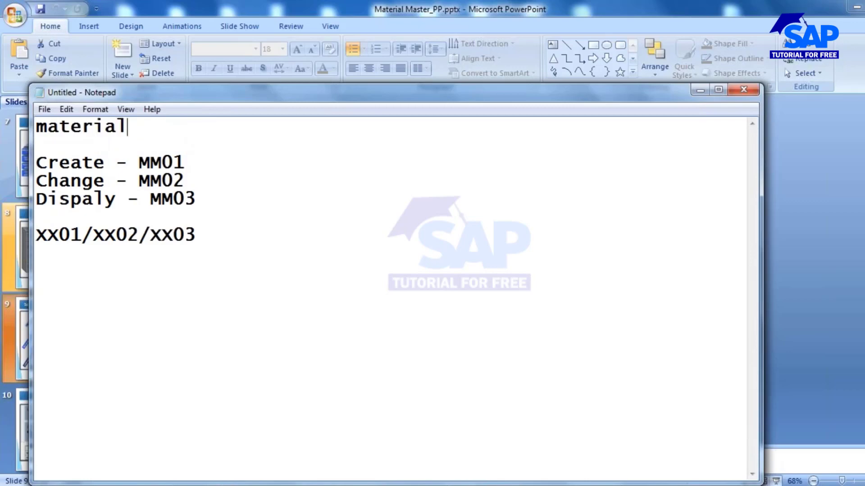
pyautogui.write(' Master')
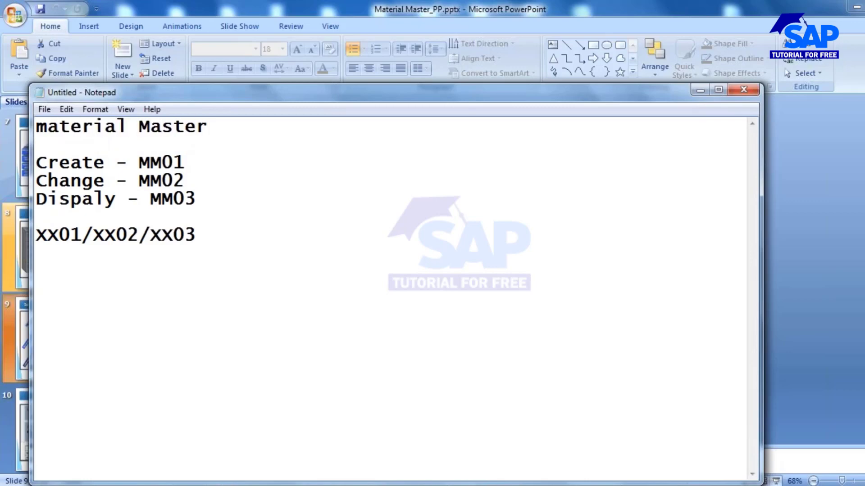
pyautogui.press('Left')
pyautogui.press('Left')
pyautogui.press('Left')
pyautogui.press('Left')
pyautogui.press('Left')
pyautogui.press('Left')
pyautogui.press('Left')
pyautogui.press('Left')
pyautogui.press('Left')
pyautogui.press('Left')
pyautogui.press('Left')
pyautogui.press('Left')
pyautogui.press('Left')
pyautogui.press('Left')
pyautogui.press('Left')
pyautogui.press('Delete')
pyautogui.write('M')
pyautogui.moveTo(203, 234); pyautogui.dragTo(41, 246)
pyautogui.press('Delete')
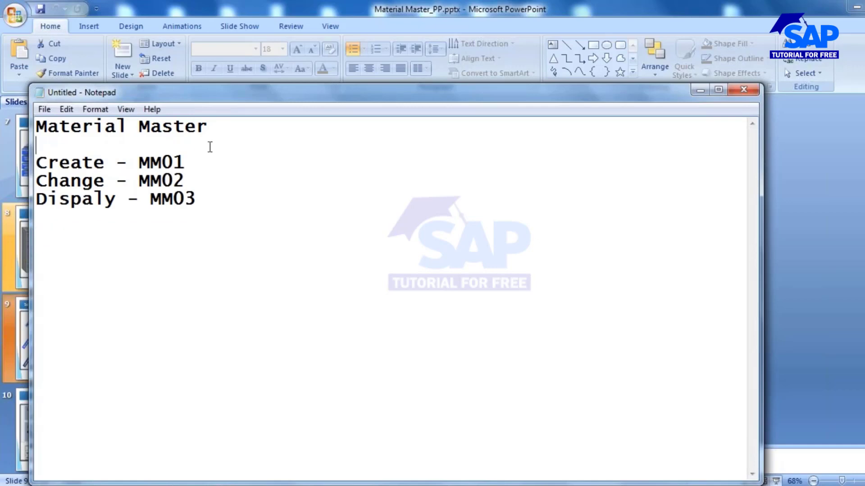
# Narrow and reposition the note window over the presentation, and minimize it.
pyautogui.moveTo(333, 92); pyautogui.dragTo(342, 53)
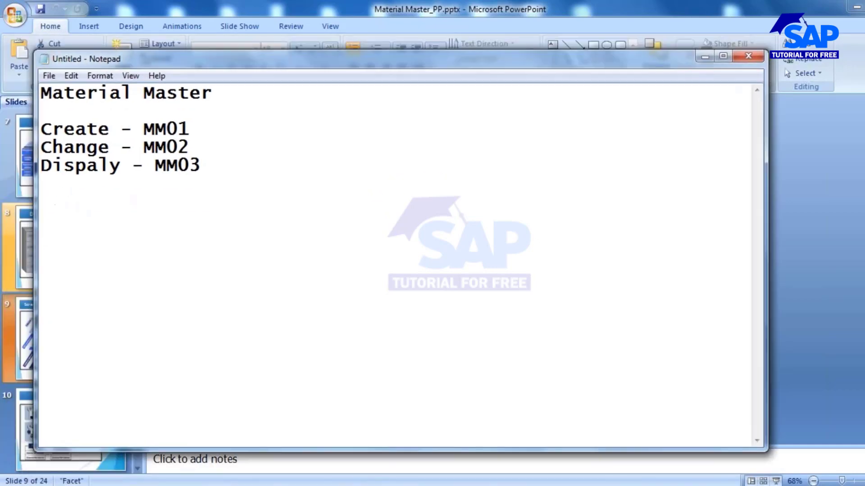
pyautogui.moveTo(74, 279); pyautogui.dragTo(222, 279)
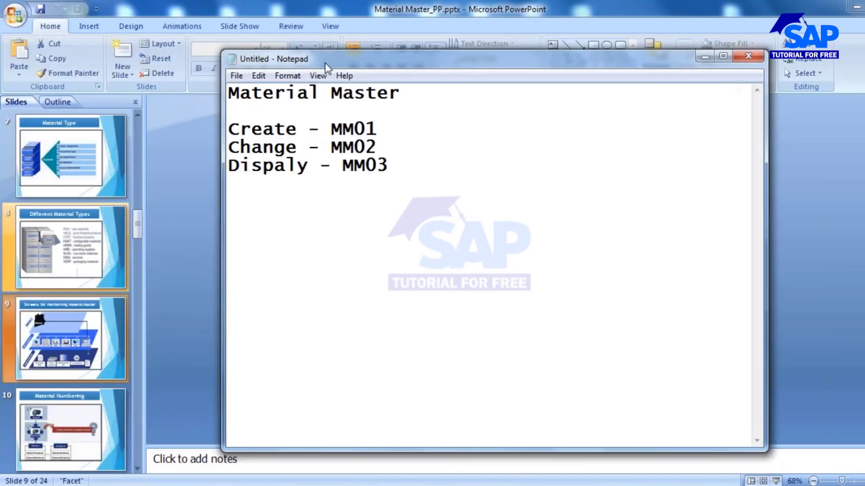
pyautogui.moveTo(331, 63); pyautogui.dragTo(250, 69)
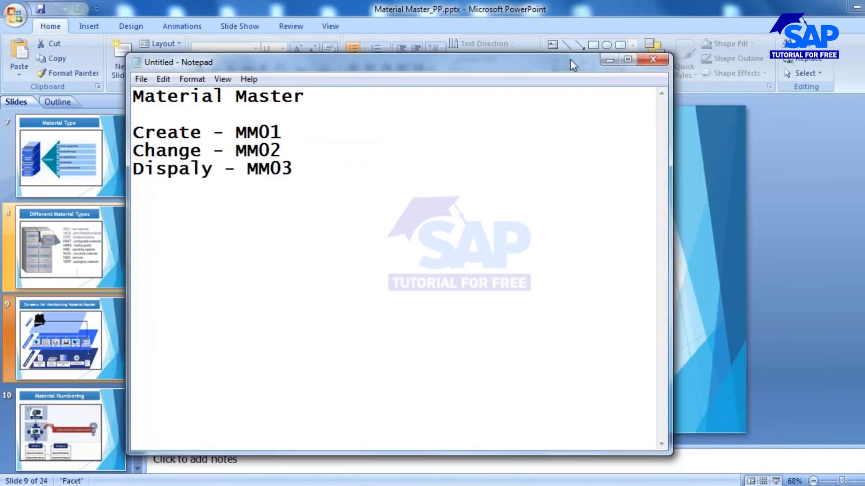
pyautogui.click(610, 60)
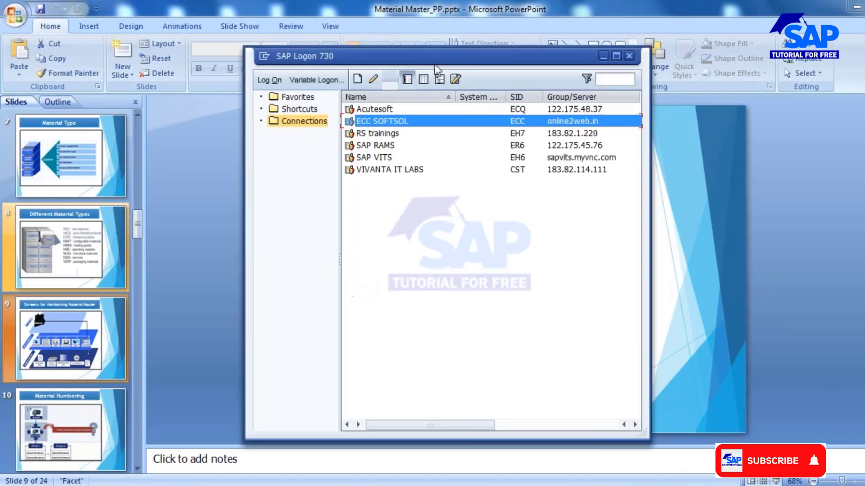
# Switch to SAP Logon and log on to the Acutesoft system as ppuser1 with the account password.
pyautogui.moveTo(426, 57); pyautogui.dragTo(377, 72)
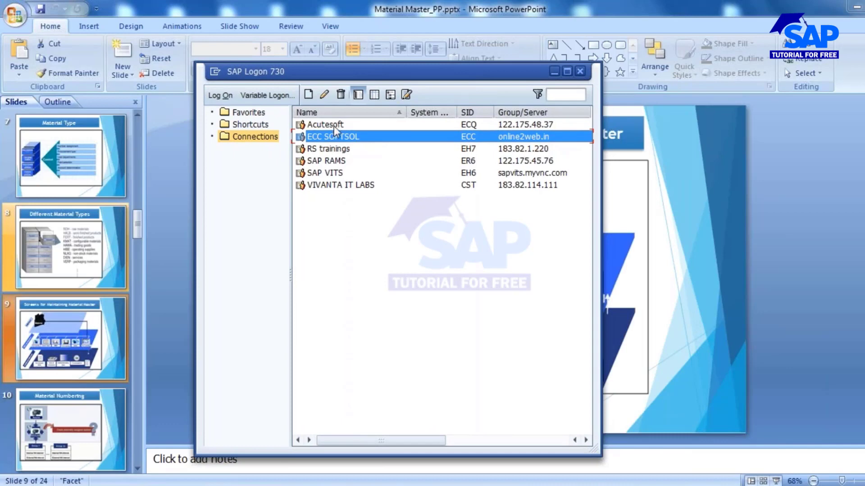
pyautogui.doubleClick(334, 126)
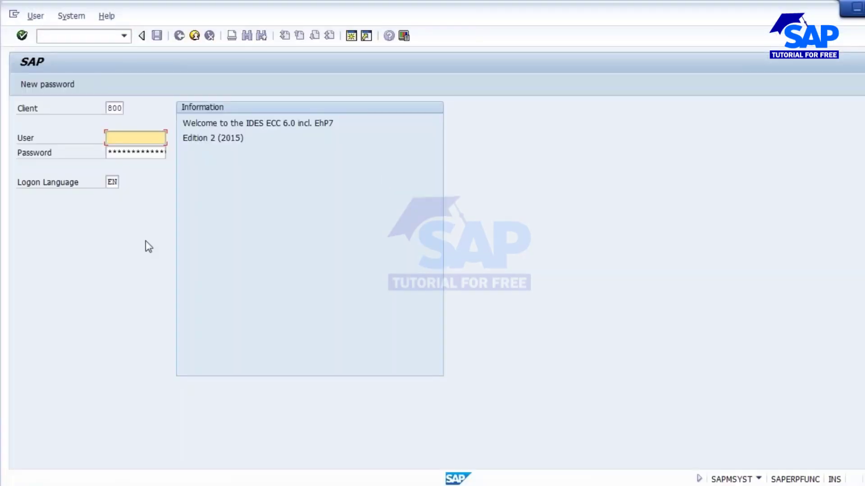
pyautogui.click(135, 140)
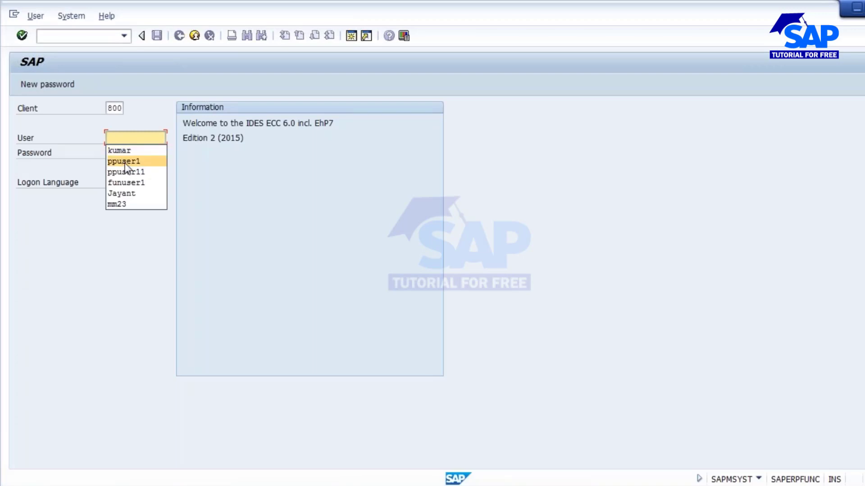
pyautogui.click(126, 162)
pyautogui.click(123, 153)
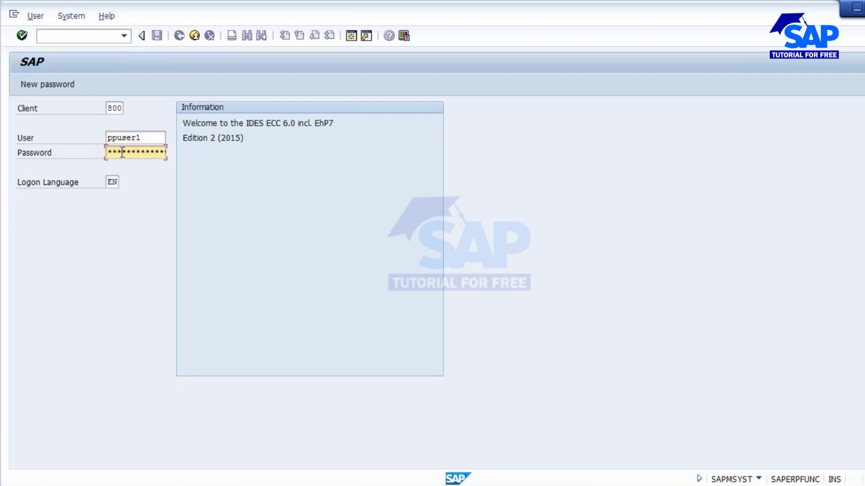
pyautogui.write('****')
pyautogui.press('Return')
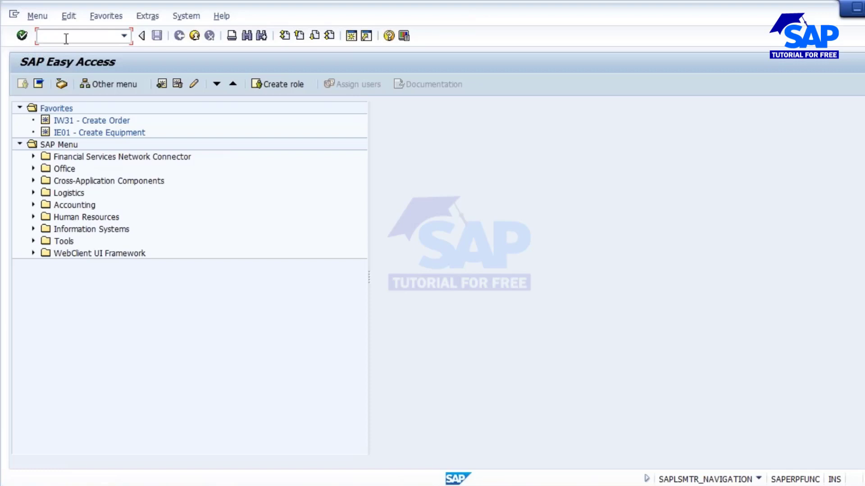
# Run transaction MM01 and return to the SAP Easy Access screen.
pyautogui.write('mm01')
pyautogui.press('Return')
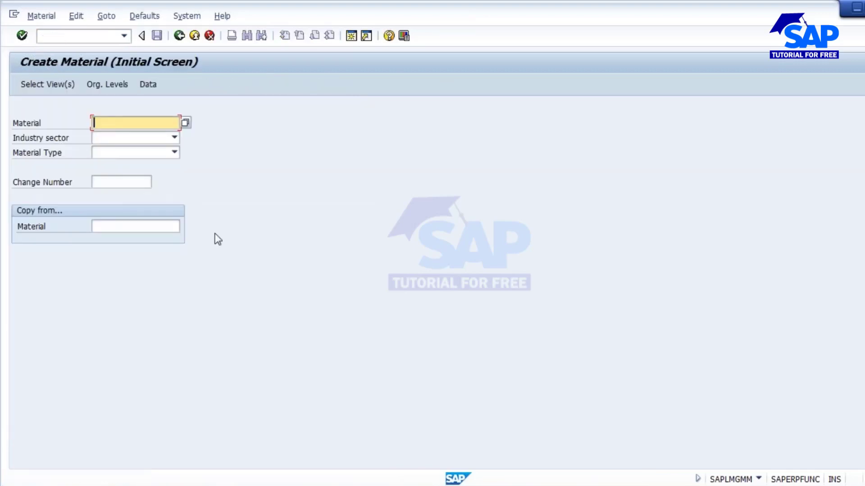
pyautogui.click(179, 35)
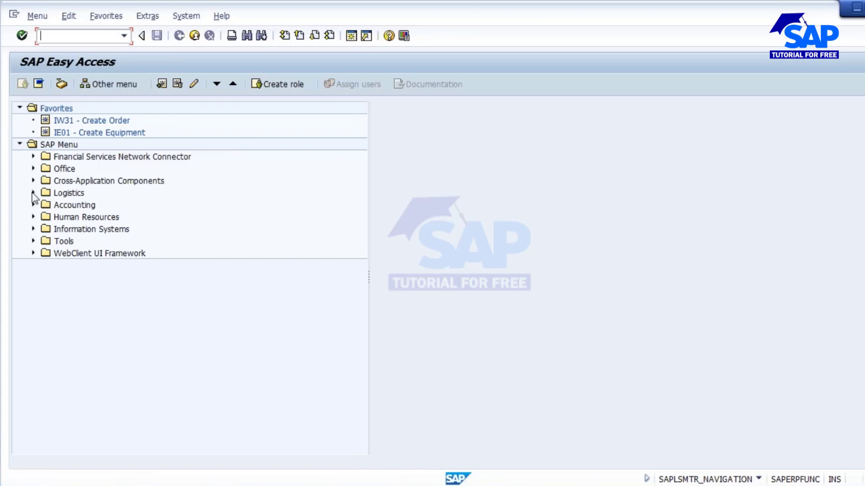
# Open MM01 - Immediately in the SAP tree under Logistics, Production, Master Data, Material Master, Material, Create (General).
pyautogui.click(39, 84)
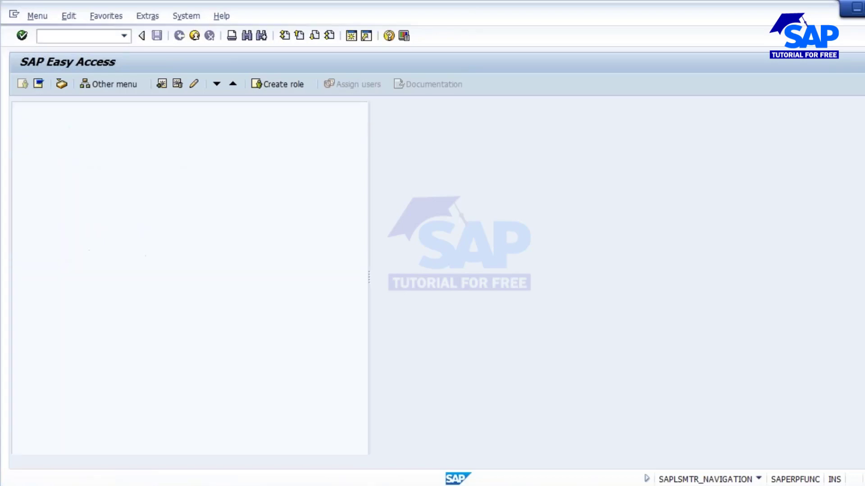
pyautogui.click(33, 192)
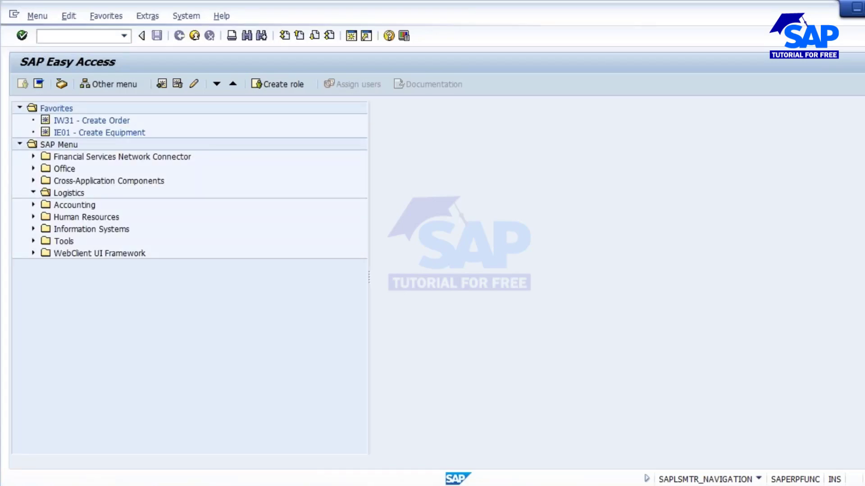
pyautogui.click(47, 241)
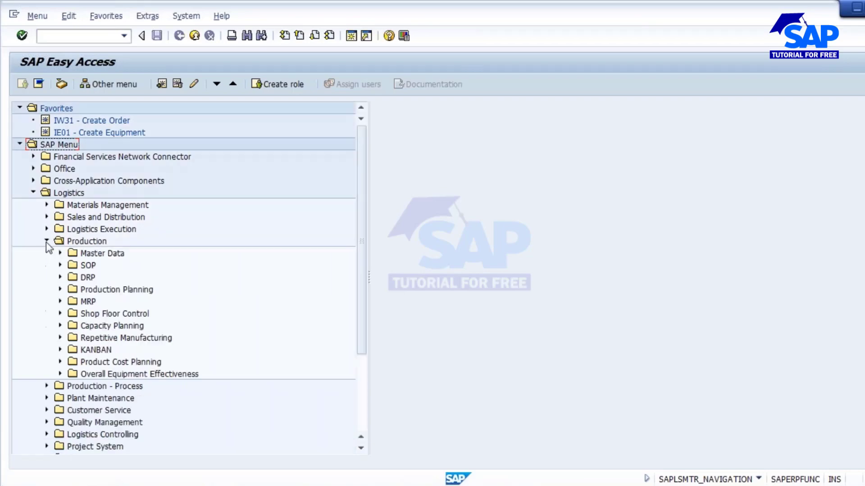
pyautogui.click(60, 253)
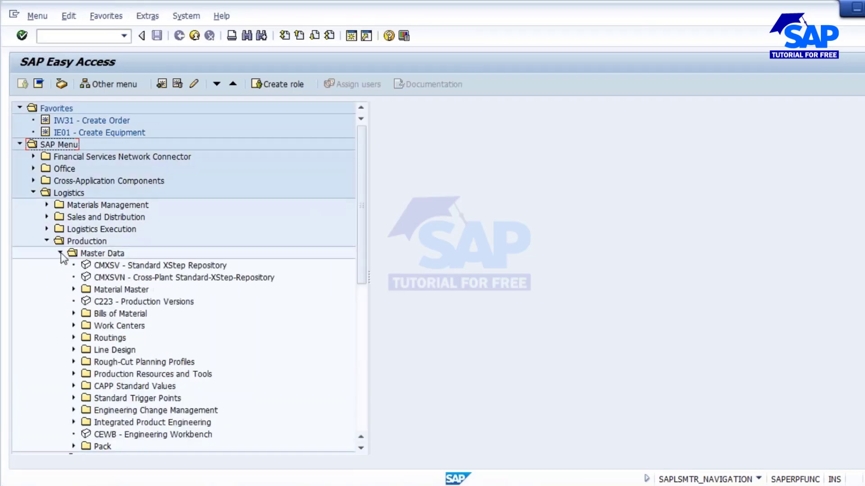
pyautogui.click(74, 290)
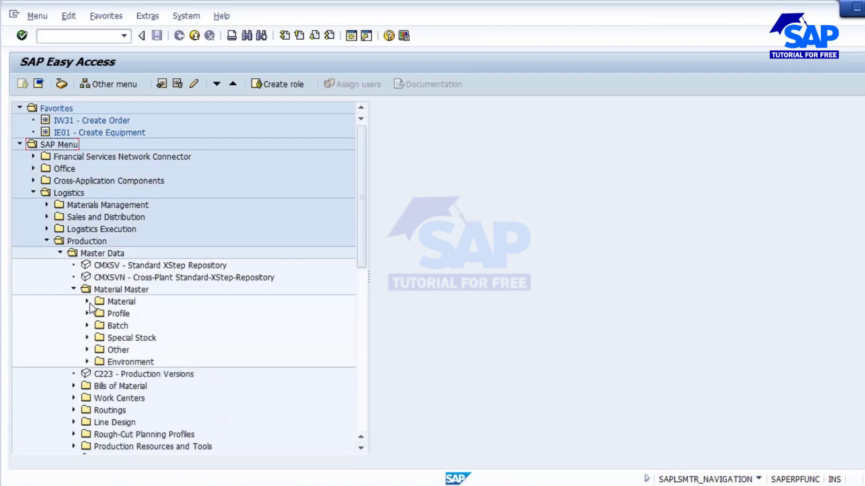
pyautogui.click(87, 302)
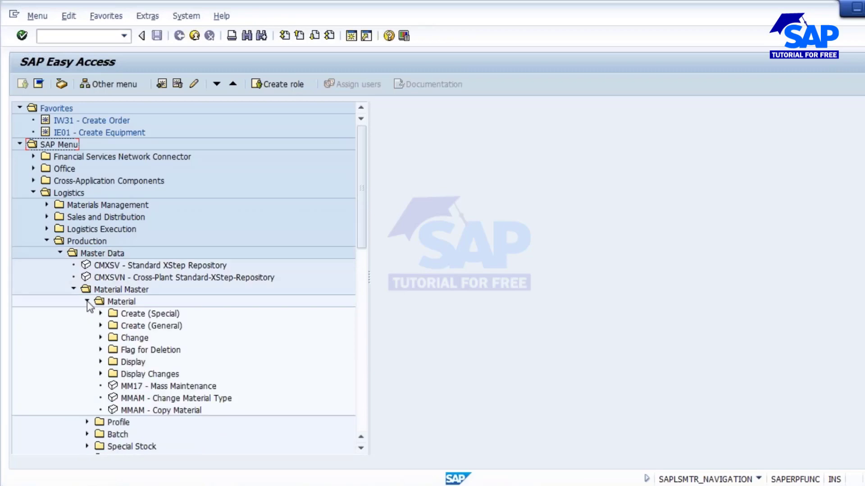
pyautogui.click(100, 326)
pyautogui.click(165, 338)
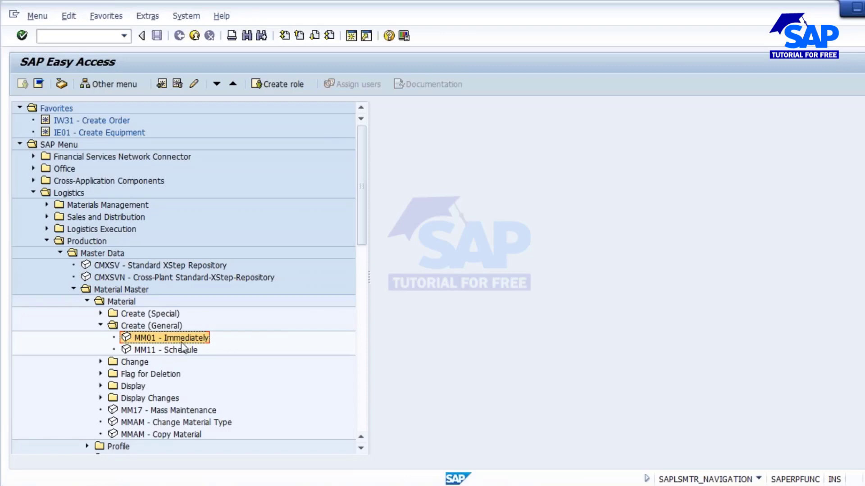
pyautogui.doubleClick(165, 339)
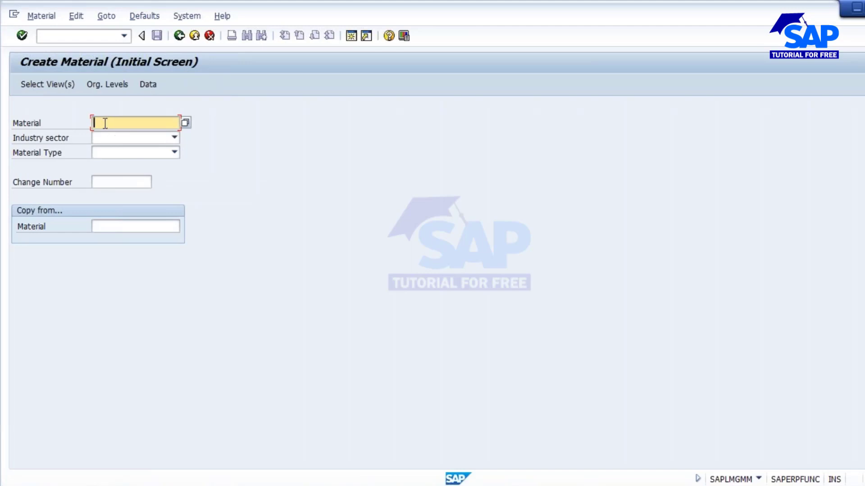
# Set the new material's industry sector to B Beverage and confirm the entry.
pyautogui.click(175, 138)
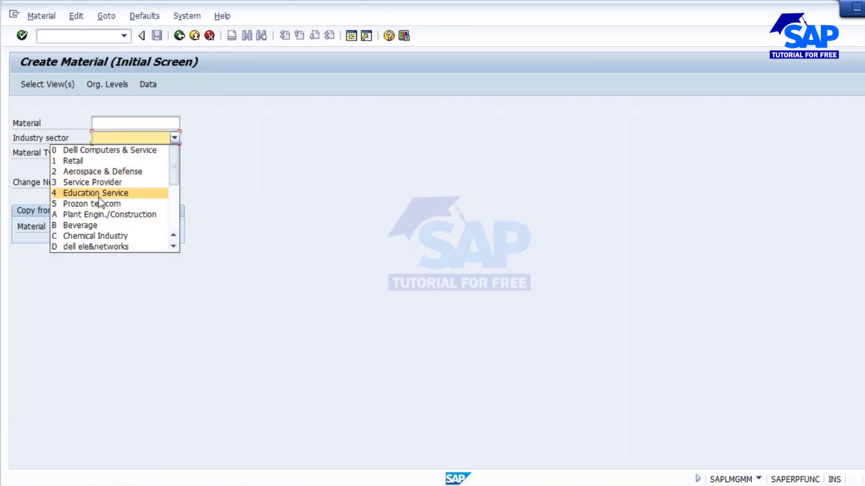
pyautogui.moveTo(174, 167); pyautogui.dragTo(174, 185)
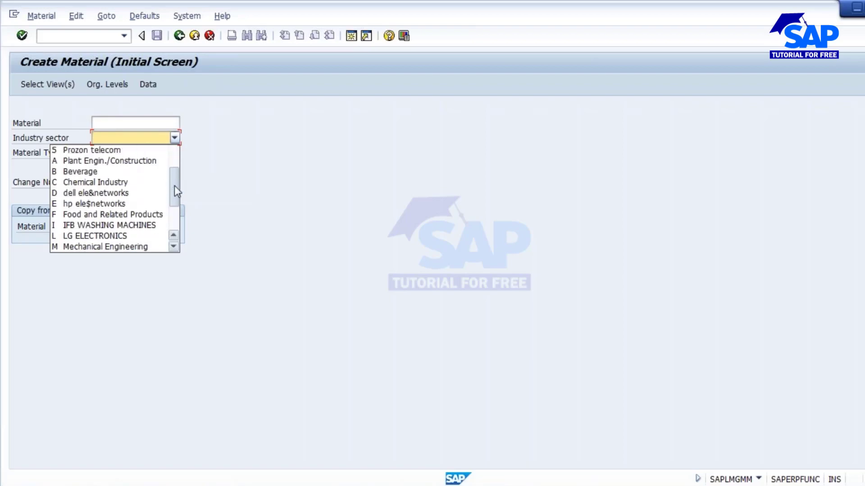
pyautogui.click(97, 176)
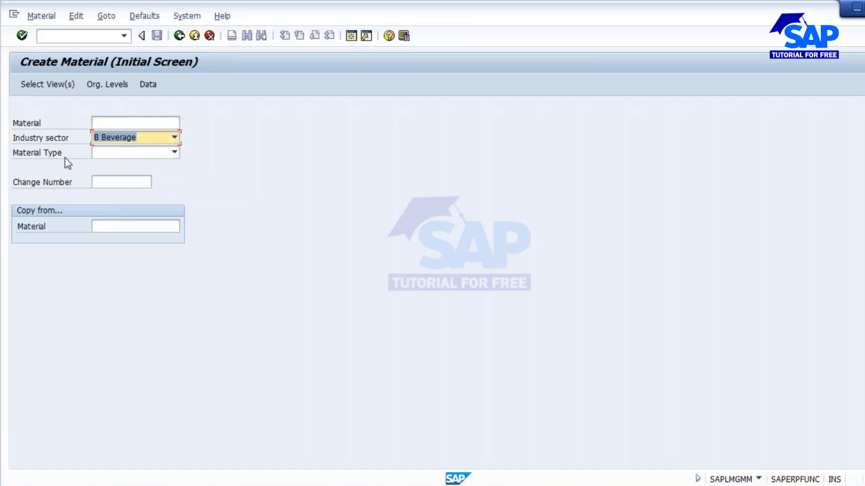
pyautogui.press('Return')
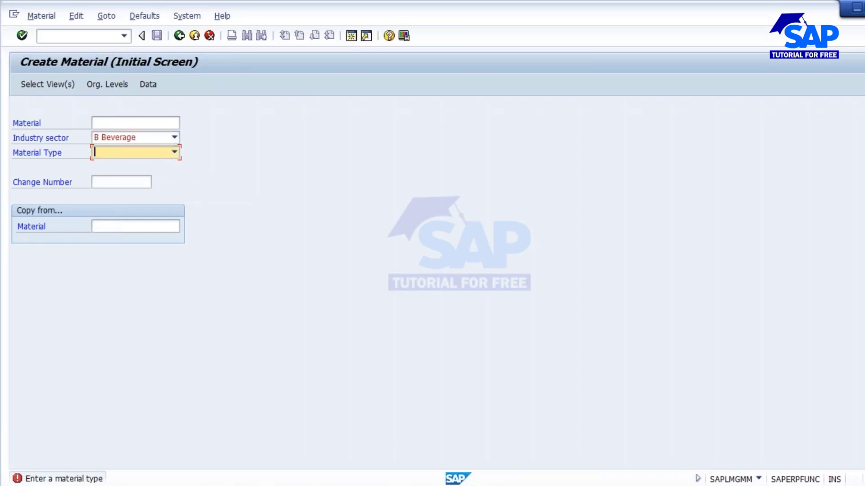
# Set the material type to FERT Finished product and continue to the view selection.
pyautogui.click(174, 154)
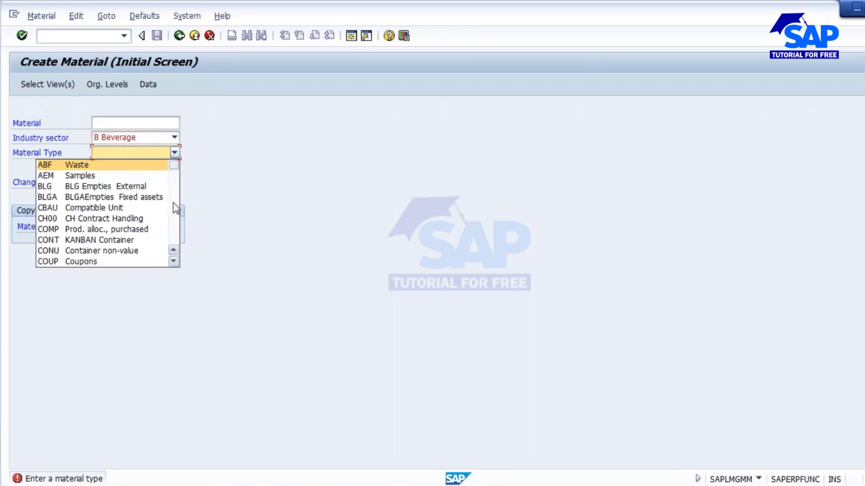
pyautogui.click(174, 263)
pyautogui.click(174, 262)
pyautogui.click(174, 262)
pyautogui.click(174, 262)
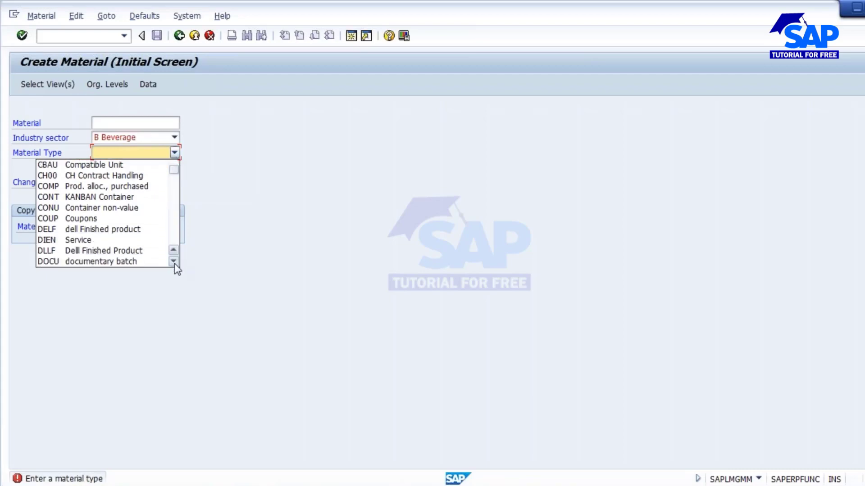
pyautogui.click(174, 262)
pyautogui.click(174, 262)
pyautogui.click(174, 262)
pyautogui.click(174, 262)
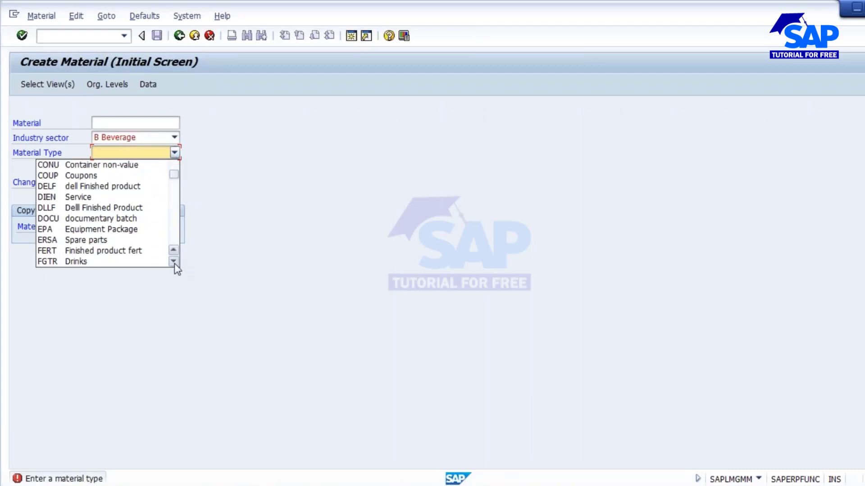
pyautogui.click(174, 262)
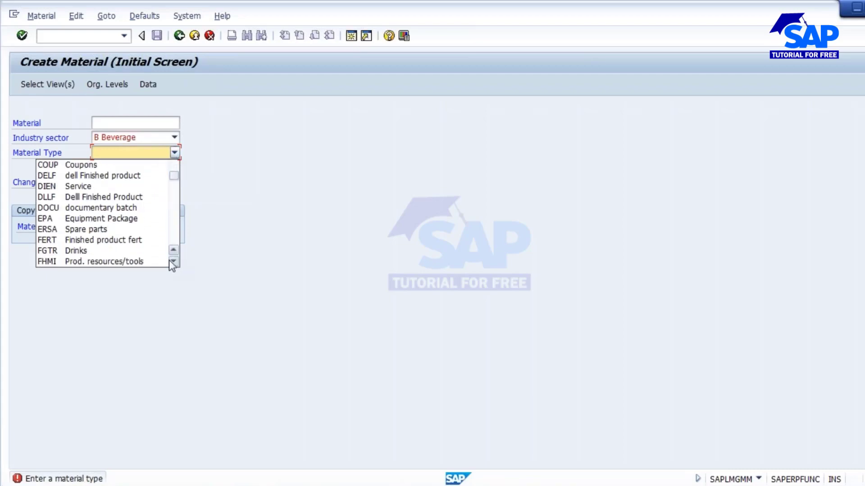
pyautogui.click(109, 240)
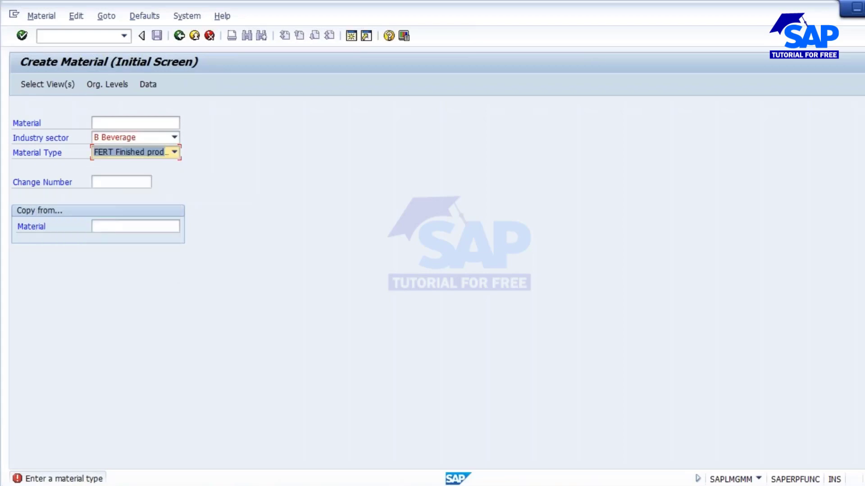
pyautogui.press('Return')
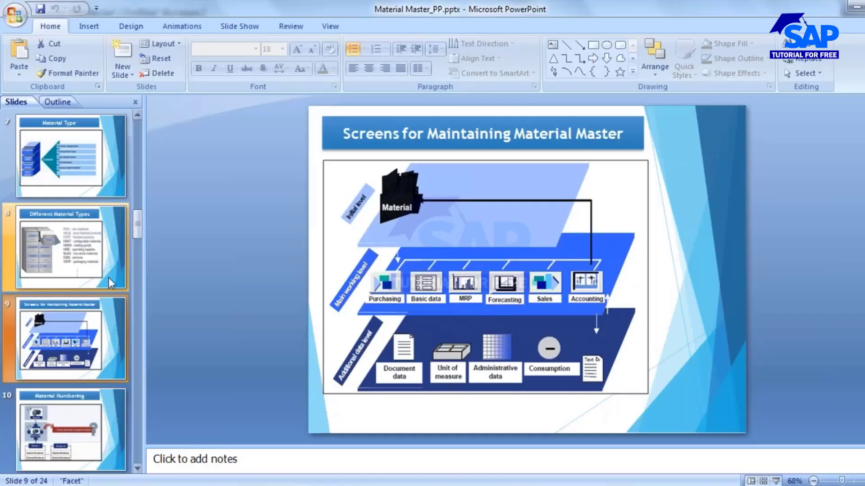
# Show the Views in the Material Master slide in PowerPoint, and switch back to the SAP Create Material window.
pyautogui.scroll(-2, 109, 277)
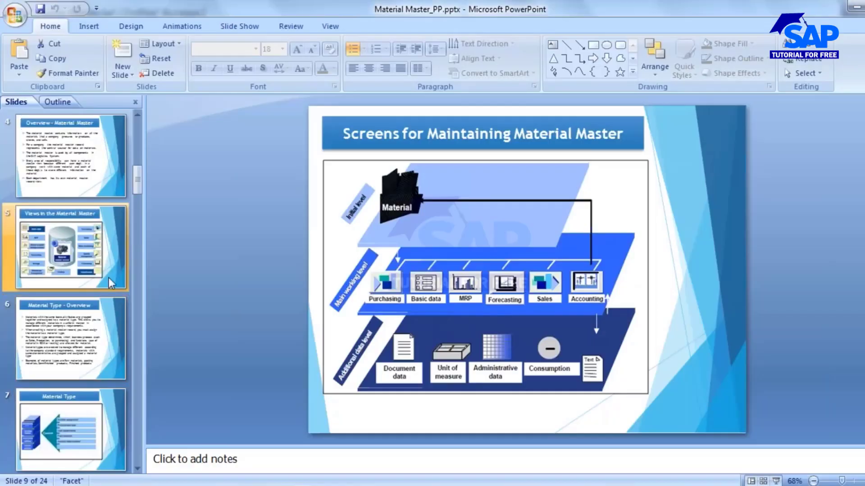
pyautogui.click(74, 252)
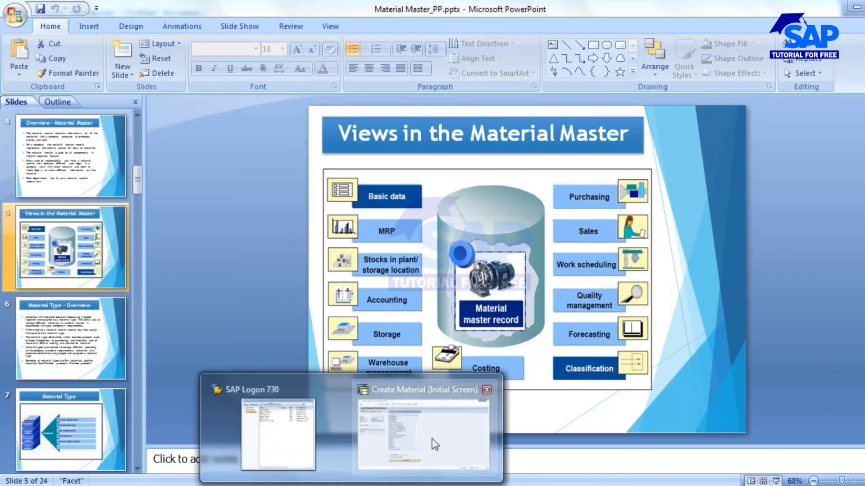
pyautogui.click(432, 439)
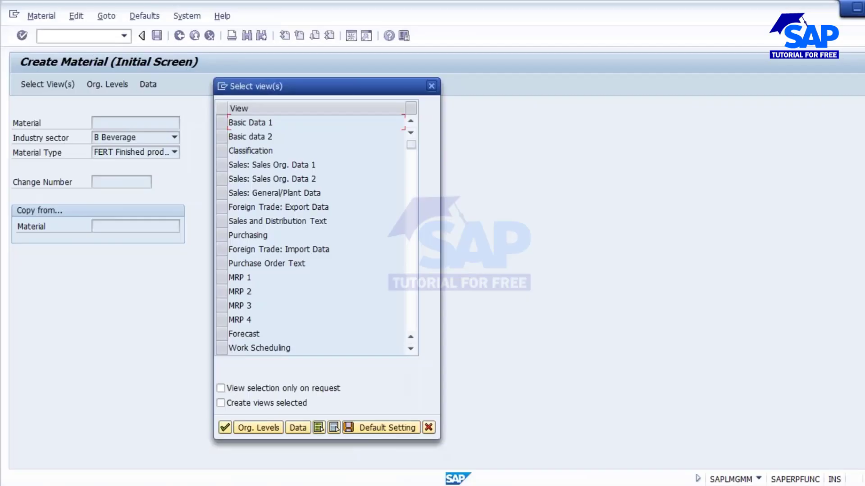
# Select the Basic Data 1, Basic data 2 and MRP 1 to MRP 4 views for the material.
pyautogui.click(220, 123)
pyautogui.click(221, 135)
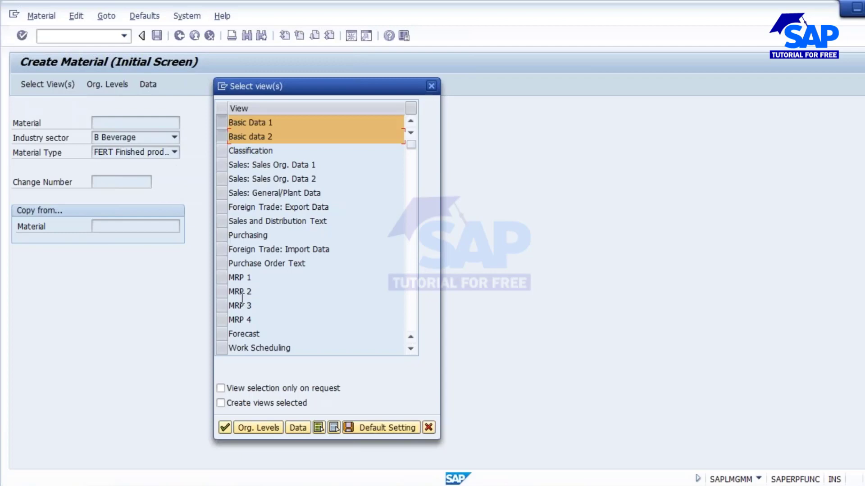
pyautogui.moveTo(224, 284); pyautogui.dragTo(224, 321)
# Add the Work Scheduling, Quality Management, General Plant Data / Storage 1 and 2, and Accounting 1 and 2 views to the selection.
pyautogui.scroll(-1, 224, 321)
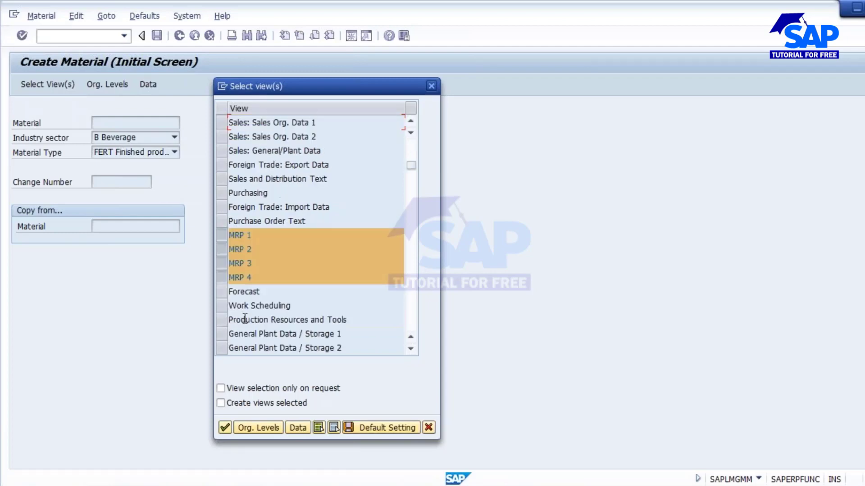
pyautogui.click(221, 306)
pyautogui.scroll(-1, 302, 305)
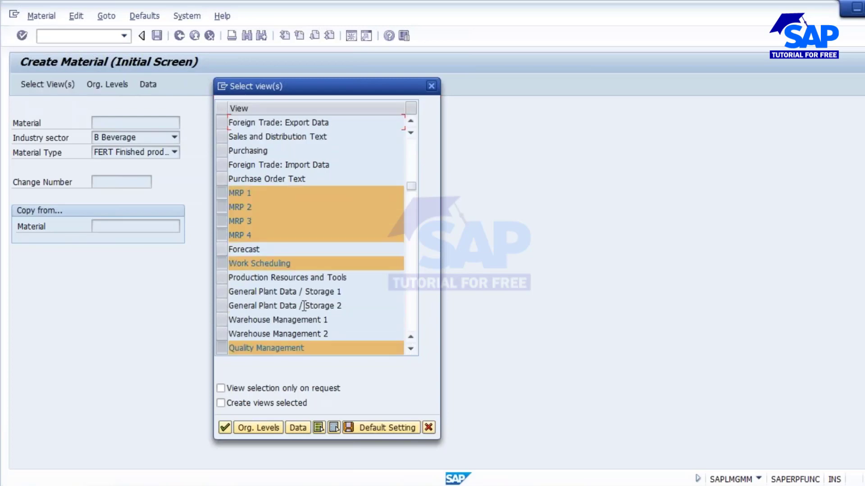
pyautogui.click(222, 292)
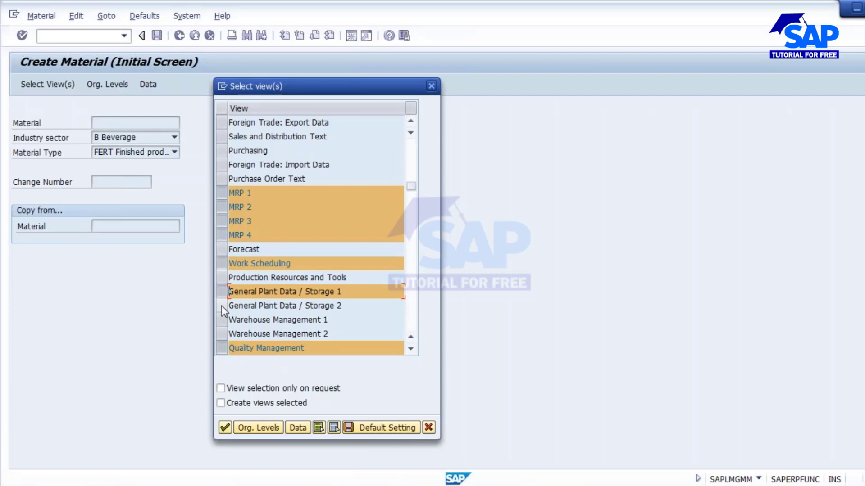
pyautogui.click(221, 307)
pyautogui.scroll(-1, 223, 307)
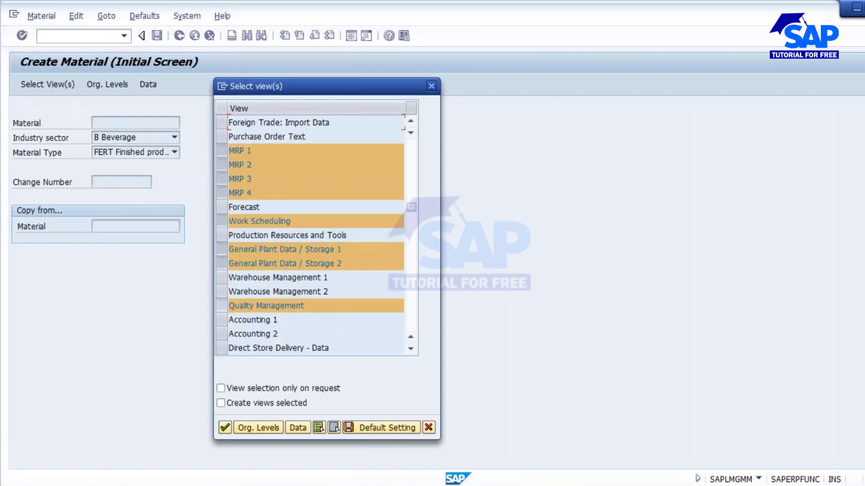
pyautogui.moveTo(223, 322); pyautogui.dragTo(223, 332)
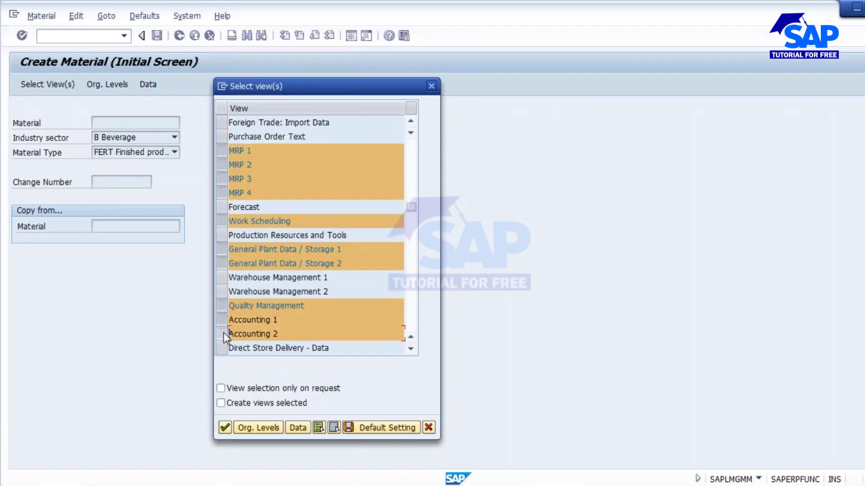
pyautogui.scroll(-1, 224, 333)
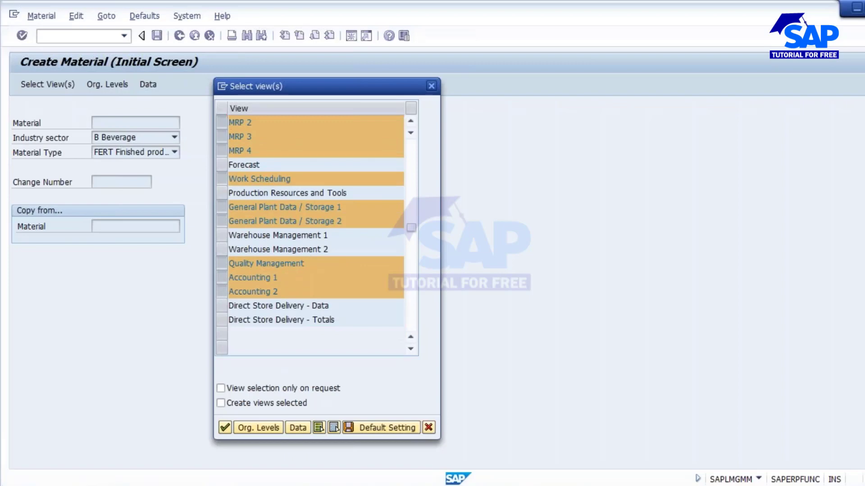
pyautogui.scroll(4, 308, 262)
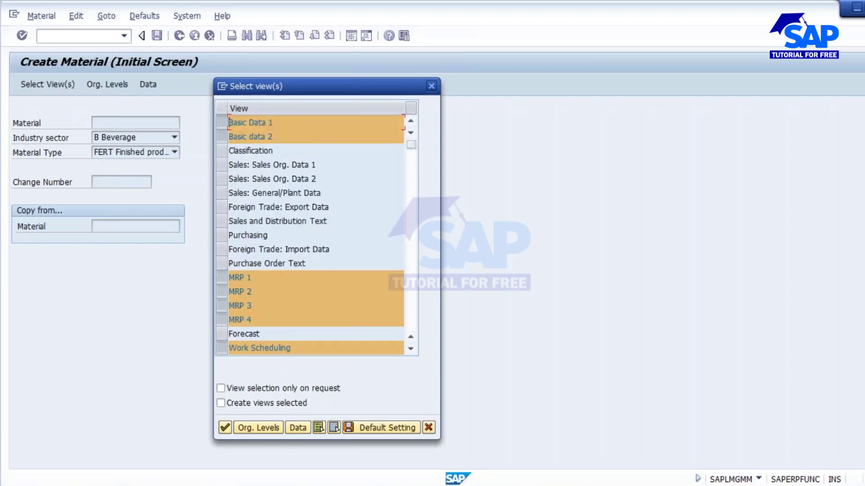
# Set the organizational levels to plant 1000 Hamburg without a storage location and continue to the material's Basic Data 1 view.
pyautogui.click(258, 428)
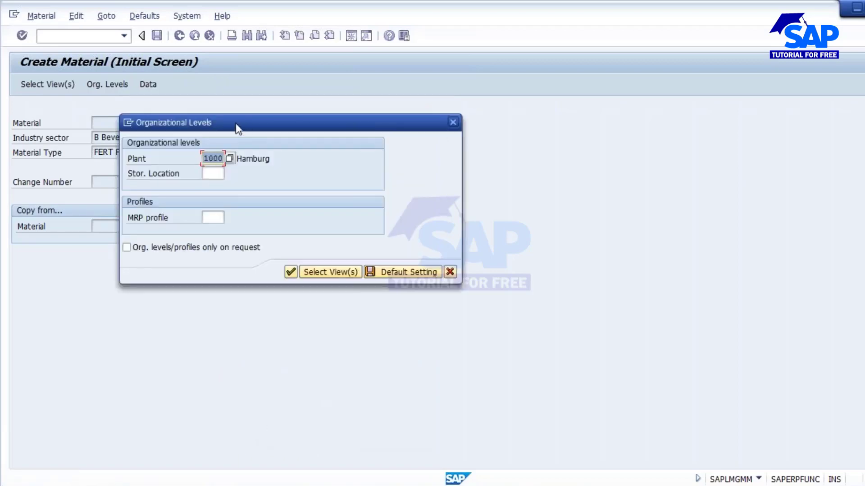
pyautogui.moveTo(242, 128); pyautogui.dragTo(300, 204)
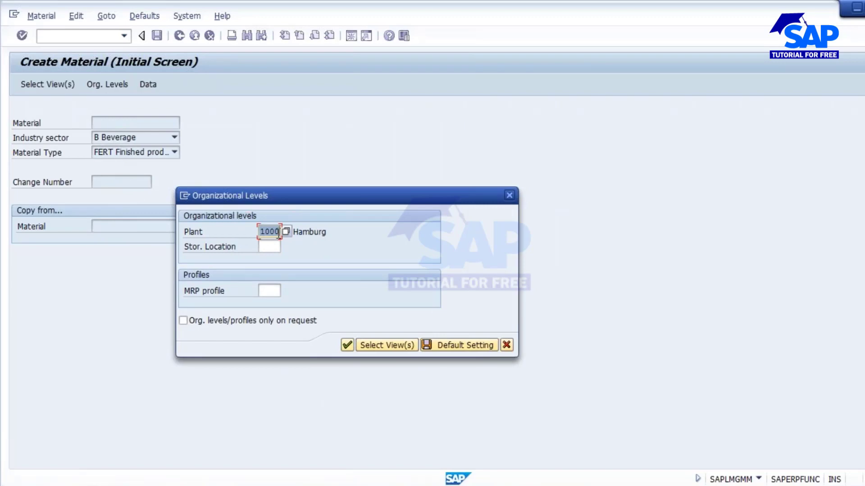
pyautogui.click(287, 231)
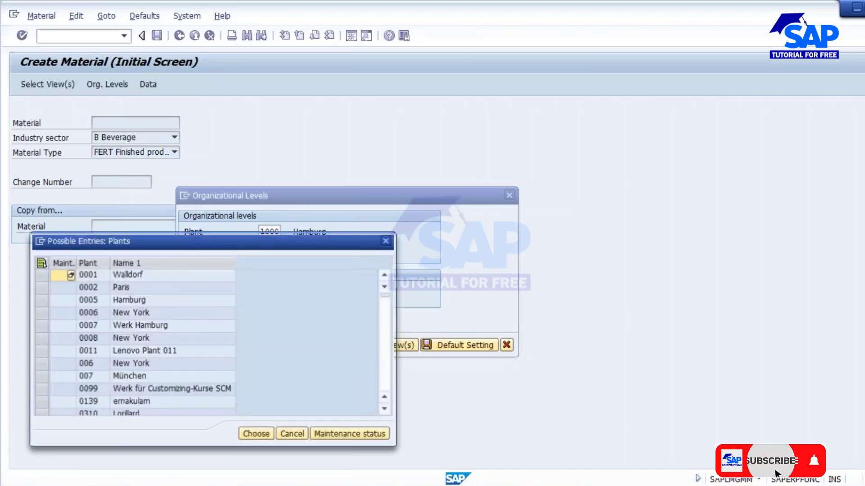
pyautogui.scroll(-4, 136, 352)
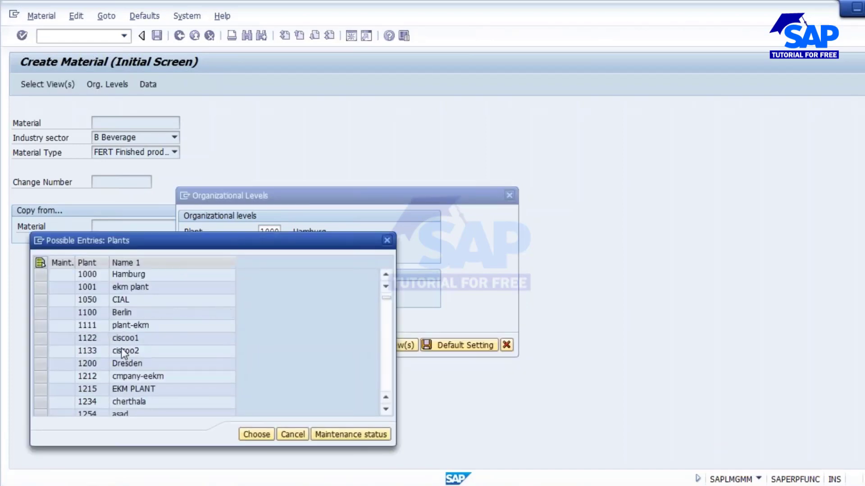
pyautogui.scroll(2, 99, 353)
pyautogui.doubleClick(87, 351)
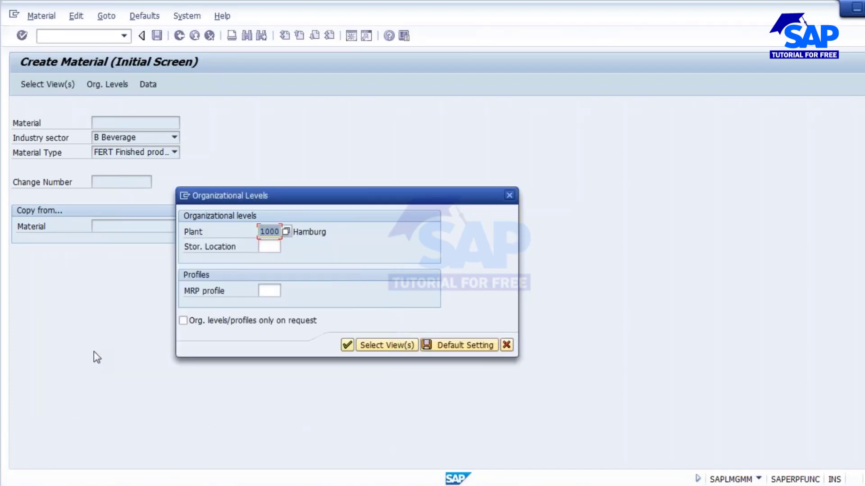
pyautogui.click(262, 247)
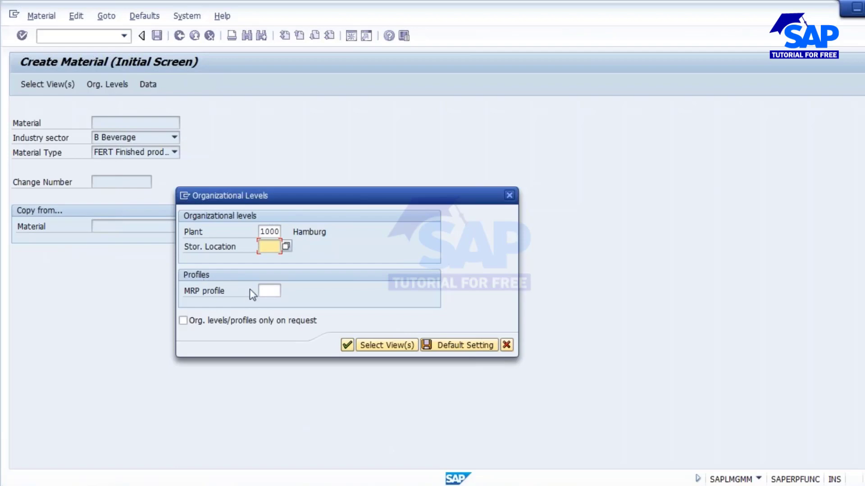
pyautogui.click(347, 346)
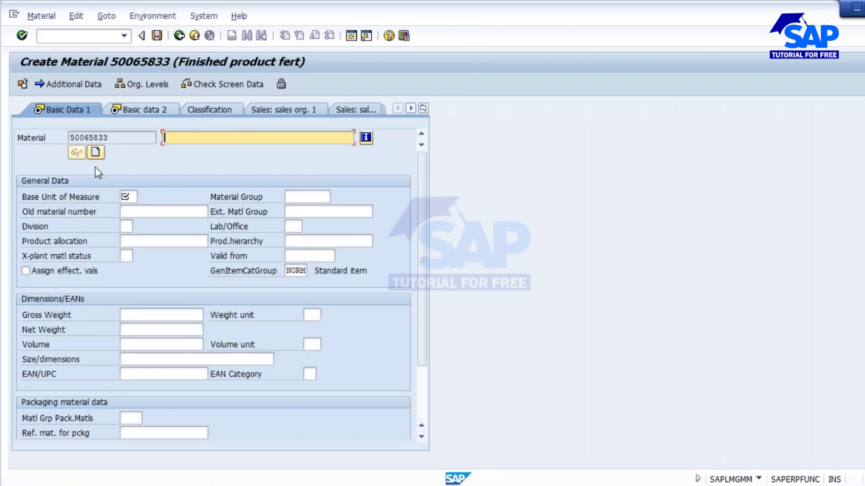
# Highlight the assigned number in the Material field.
pyautogui.moveTo(112, 137); pyautogui.dragTo(59, 135)
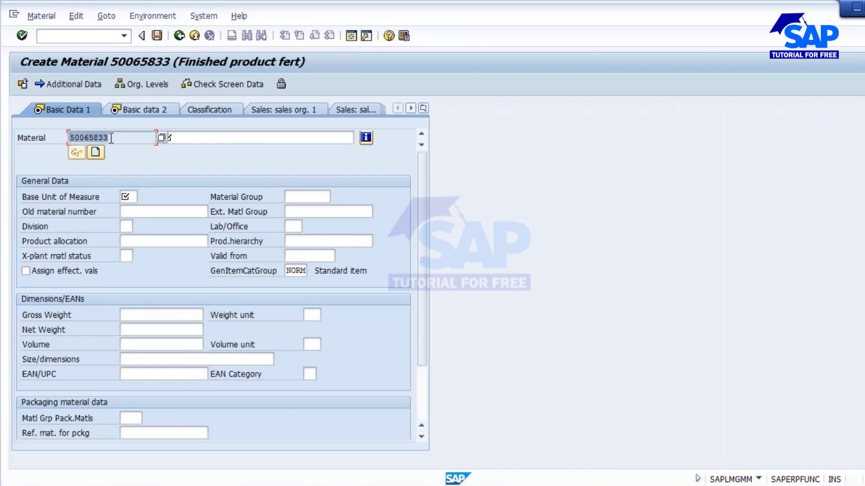
pyautogui.moveTo(111, 138); pyautogui.dragTo(67, 144)
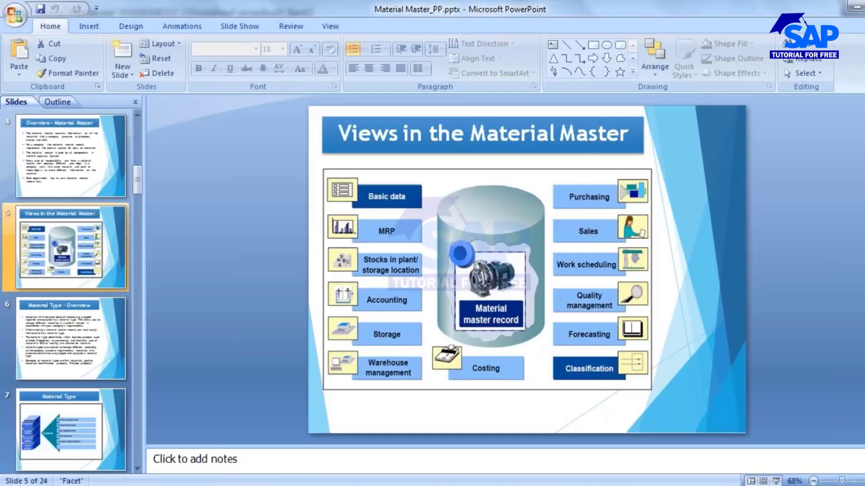
# Switch to PowerPoint and start the slide show from the Screens for Maintaining Material Master slide.
pyautogui.scroll(-3, 66, 387)
pyautogui.click(52, 310)
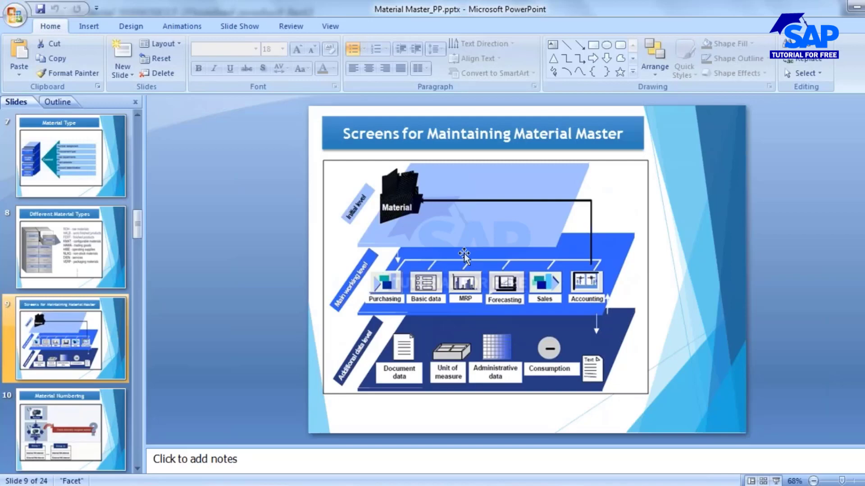
pyautogui.click(776, 481)
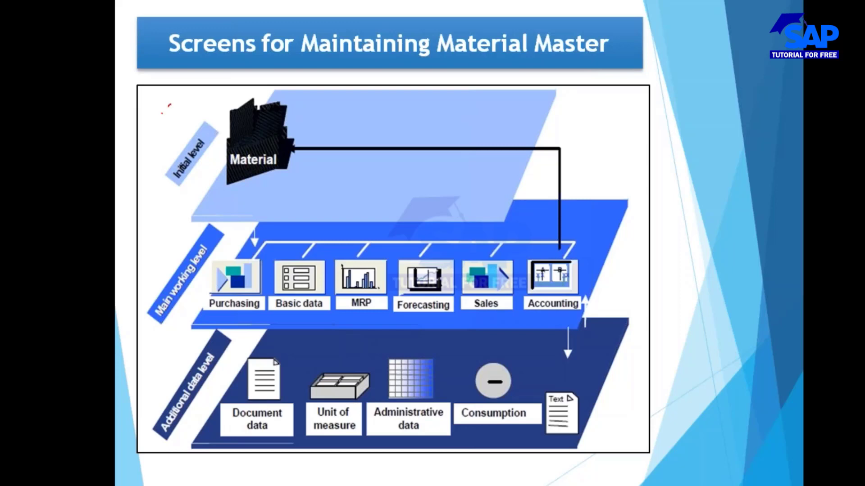
# Circle the initial, main working and additional data levels in red pen and tick the initial level.
pyautogui.moveTo(161, 113)
pyautogui.mouseDown()
pyautogui.moveTo(280, 208)
pyautogui.moveTo(244, 87)
pyautogui.moveTo(158, 109)
pyautogui.mouseUp()
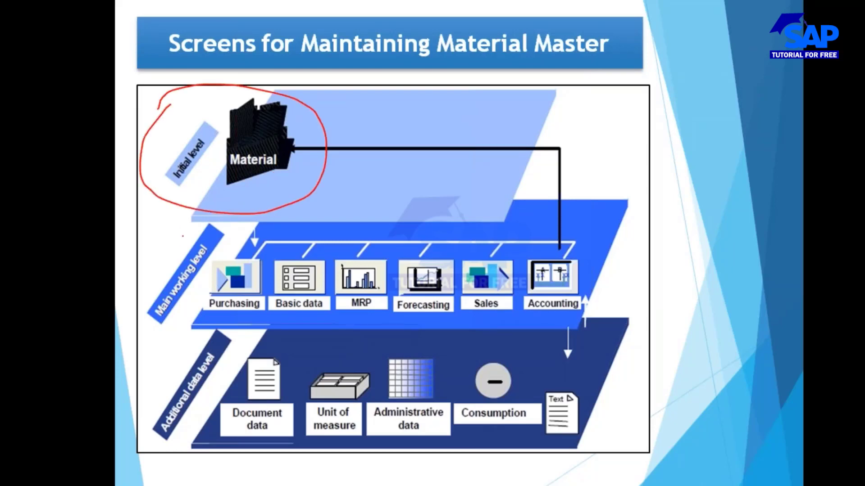
pyautogui.moveTo(171, 223)
pyautogui.mouseDown()
pyautogui.moveTo(151, 247)
pyautogui.moveTo(198, 318)
pyautogui.moveTo(555, 339)
pyautogui.moveTo(557, 232)
pyautogui.mouseUp()
pyautogui.moveTo(280, 229); pyautogui.dragTo(145, 225)
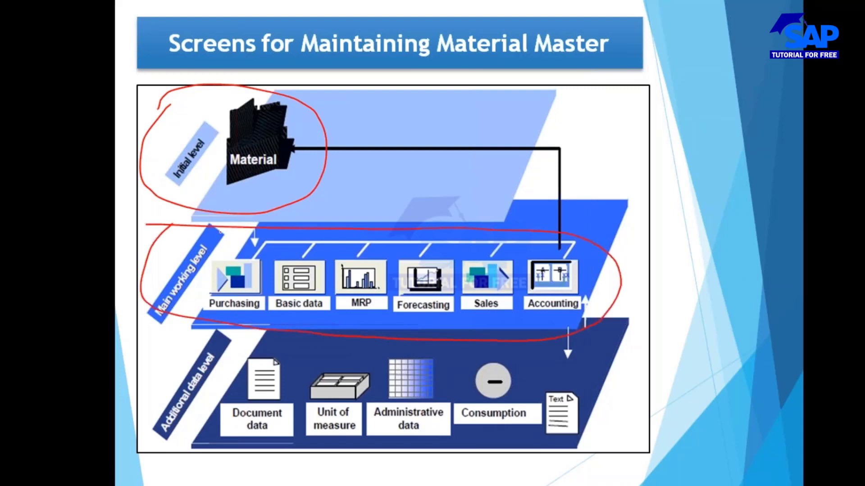
pyautogui.moveTo(187, 333)
pyautogui.mouseDown()
pyautogui.moveTo(151, 401)
pyautogui.moveTo(259, 485)
pyautogui.moveTo(624, 397)
pyautogui.moveTo(438, 334)
pyautogui.moveTo(239, 325)
pyautogui.moveTo(179, 337)
pyautogui.mouseUp()
pyautogui.moveTo(158, 142); pyautogui.dragTo(197, 126)
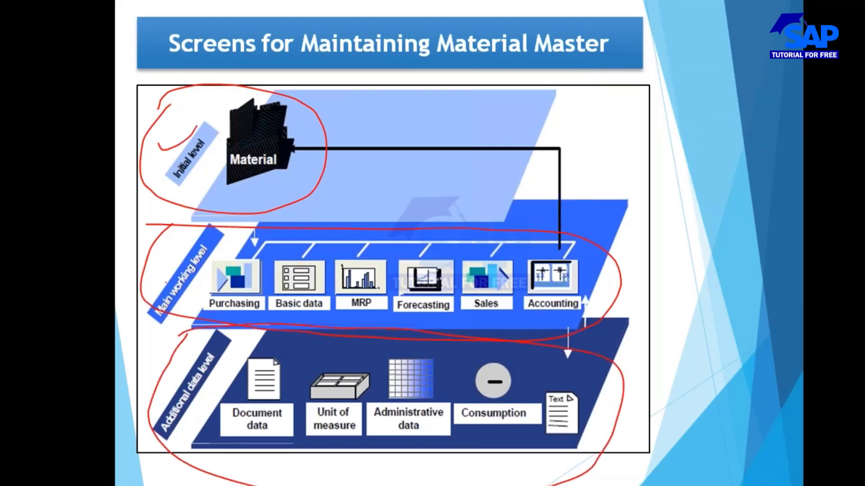
# Tick the main working level, its six views and the additional data level in red pen, and leave the slide show with the ink cleared.
pyautogui.moveTo(160, 261); pyautogui.dragTo(194, 251)
pyautogui.moveTo(216, 278)
pyautogui.mouseDown()
pyautogui.moveTo(262, 273)
pyautogui.moveTo(285, 285)
pyautogui.moveTo(386, 289)
pyautogui.moveTo(576, 280)
pyautogui.mouseUp()
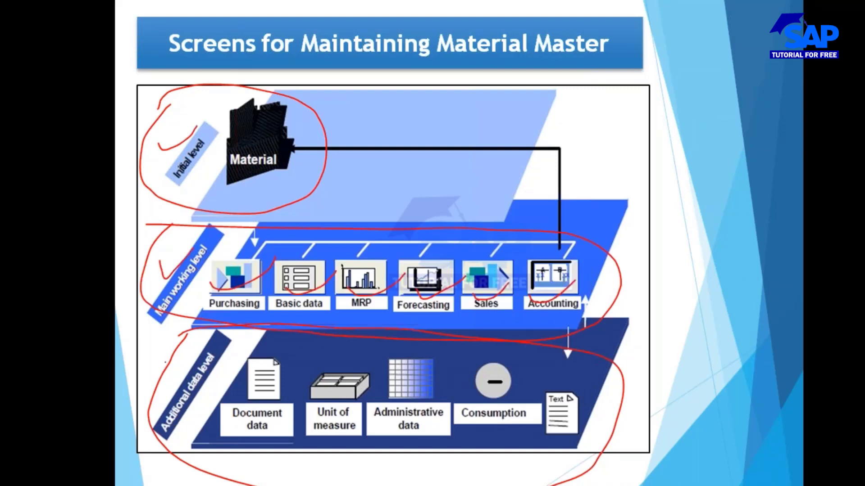
pyautogui.moveTo(159, 388); pyautogui.dragTo(220, 360)
pyautogui.press('e')
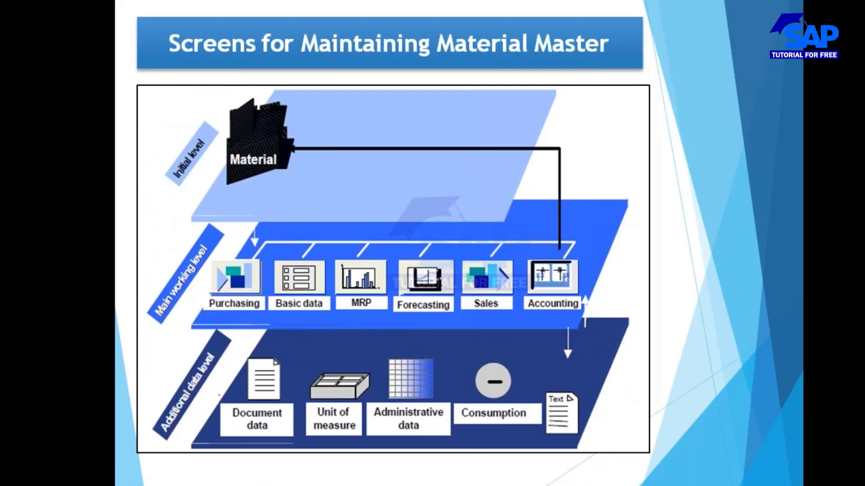
pyautogui.press('Escape')
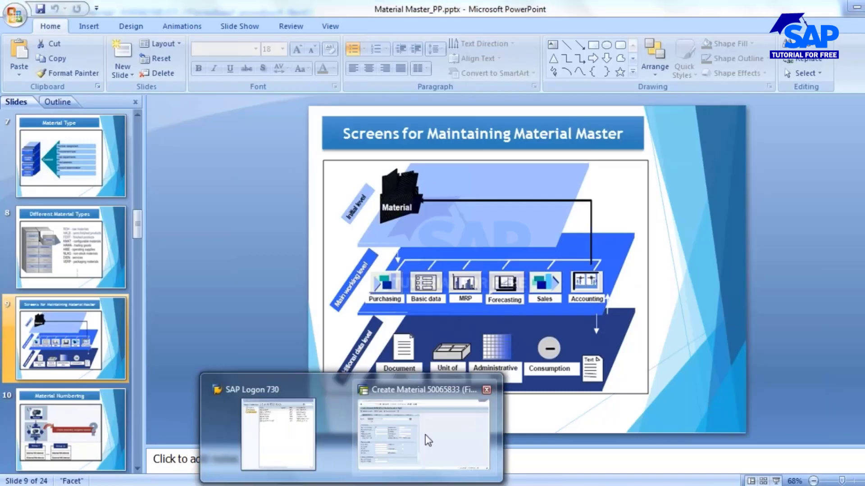
# Switch back to the SAP Create Material window and review the list of all views for the finished product.
pyautogui.click(426, 433)
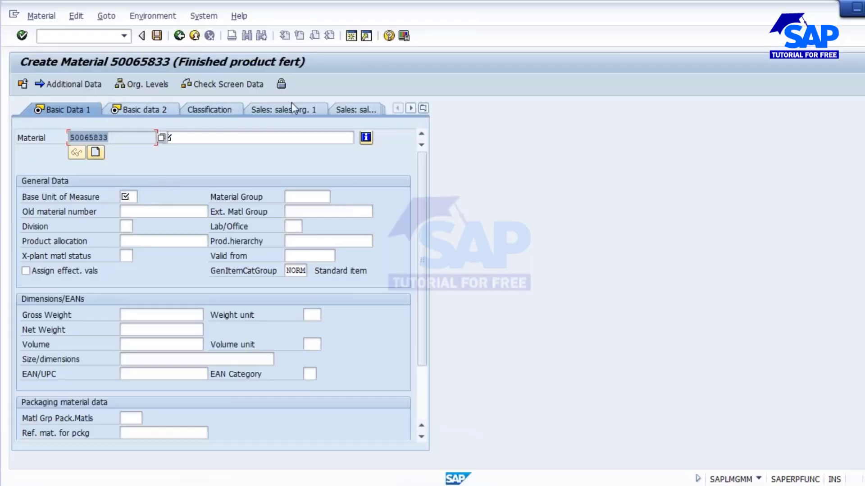
pyautogui.click(427, 109)
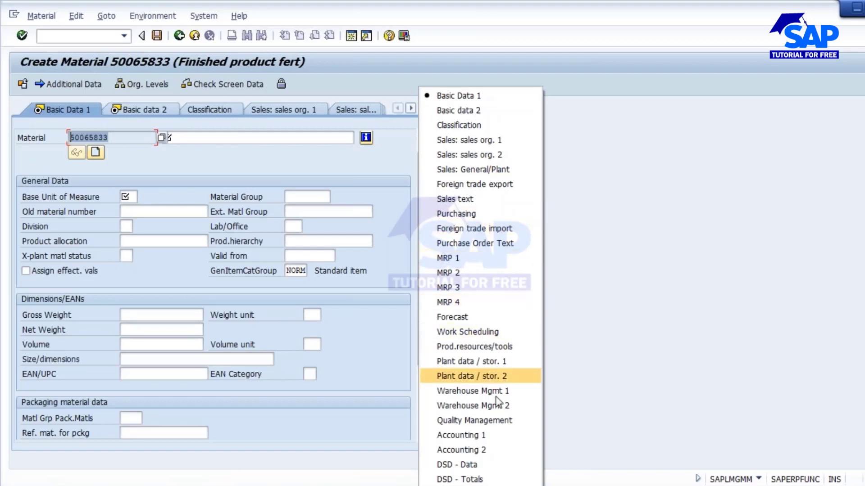
pyautogui.click(558, 251)
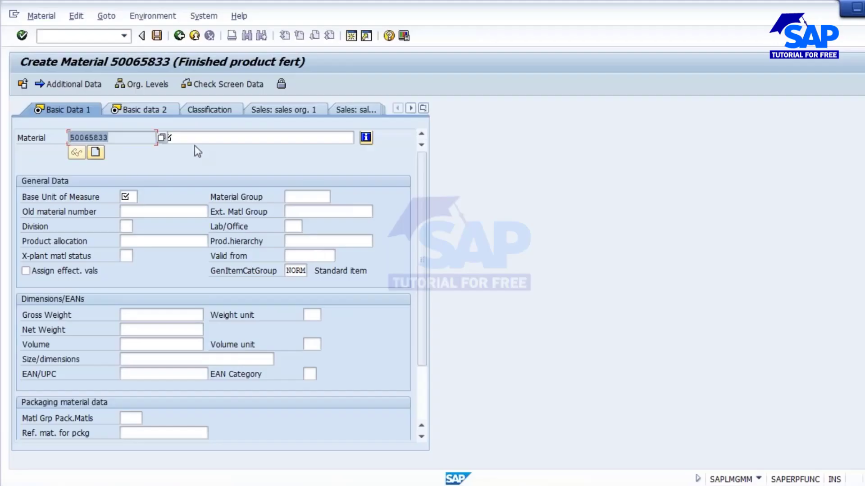
pyautogui.press('Tab')
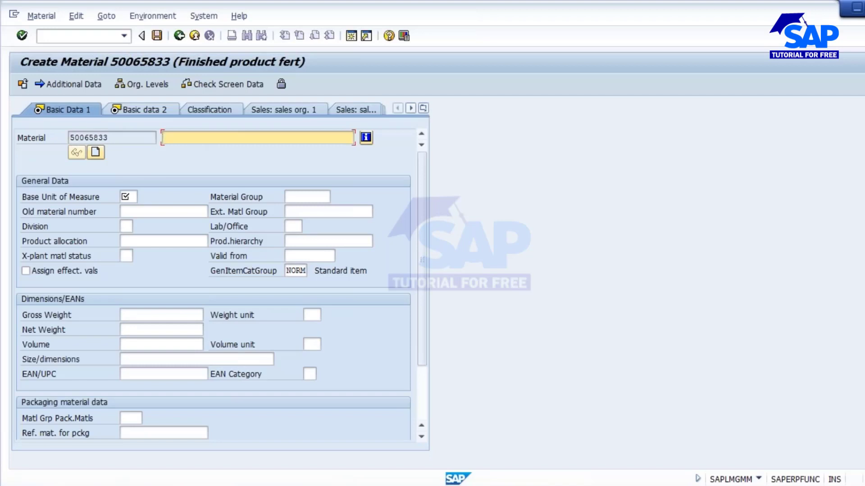
pyautogui.write('Pepsi')
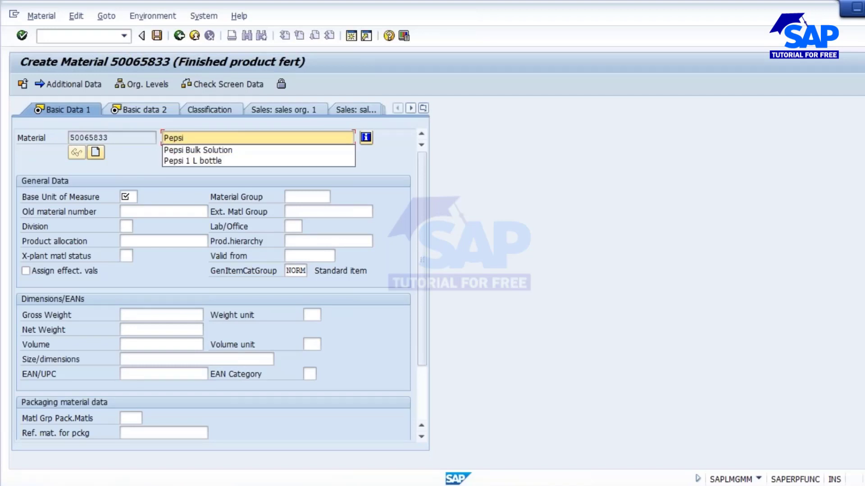
pyautogui.press('BackSpace')
pyautogui.press('BackSpace')
pyautogui.press('BackSpace')
pyautogui.press('BackSpace')
pyautogui.press('BackSpace')
pyautogui.press('Down')
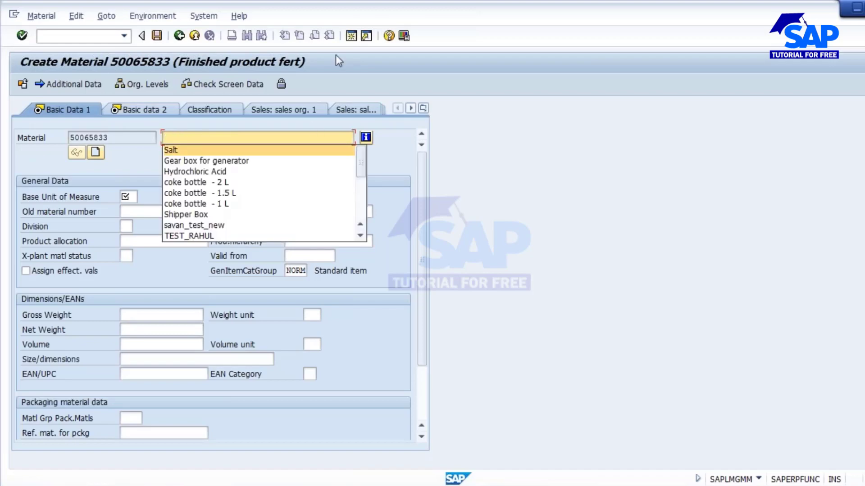
pyautogui.press('Escape')
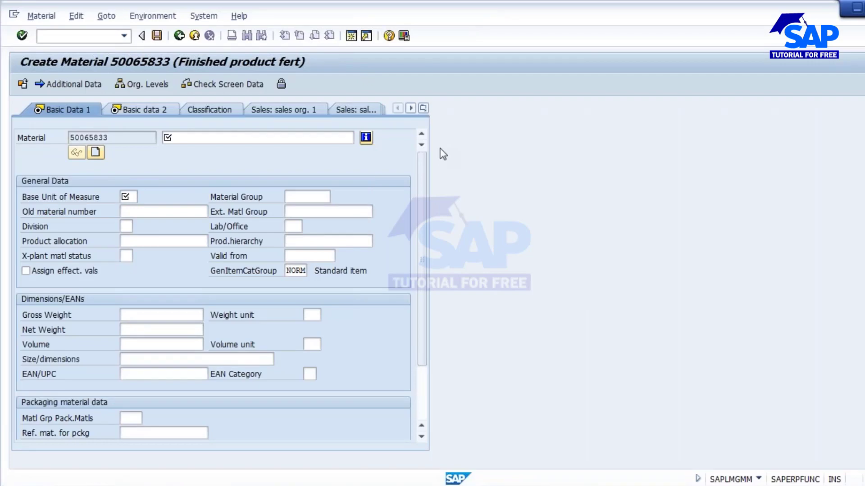
# Start the MM60 materials list from SAP Easy Access, clear the material number and set the plant to 1000.
pyautogui.hotkey('shift', 'F3')
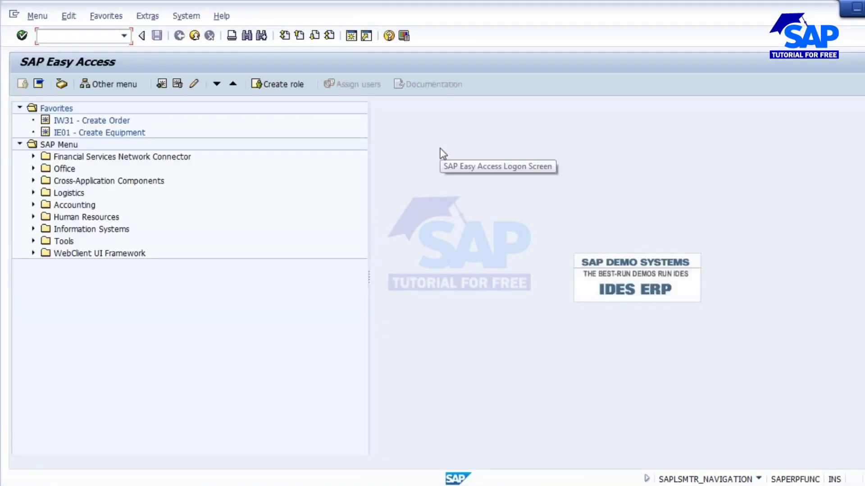
pyautogui.write('mm60')
pyautogui.press('Return')
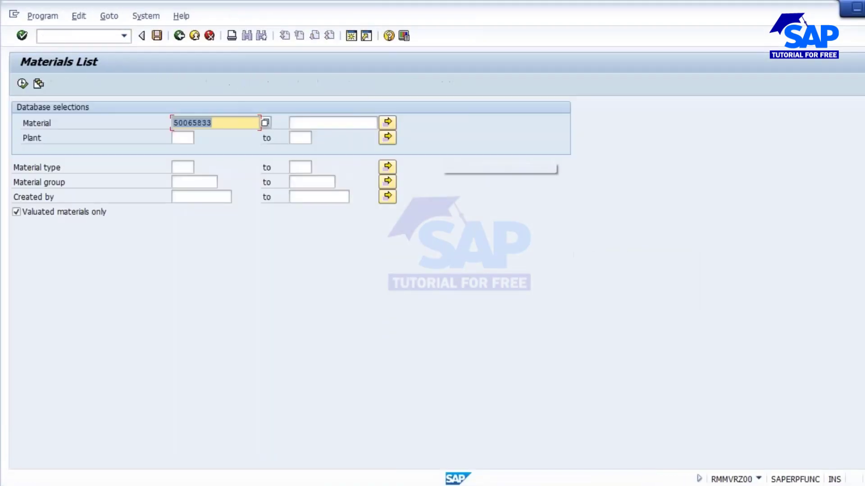
pyautogui.press('Delete')
pyautogui.click(179, 138)
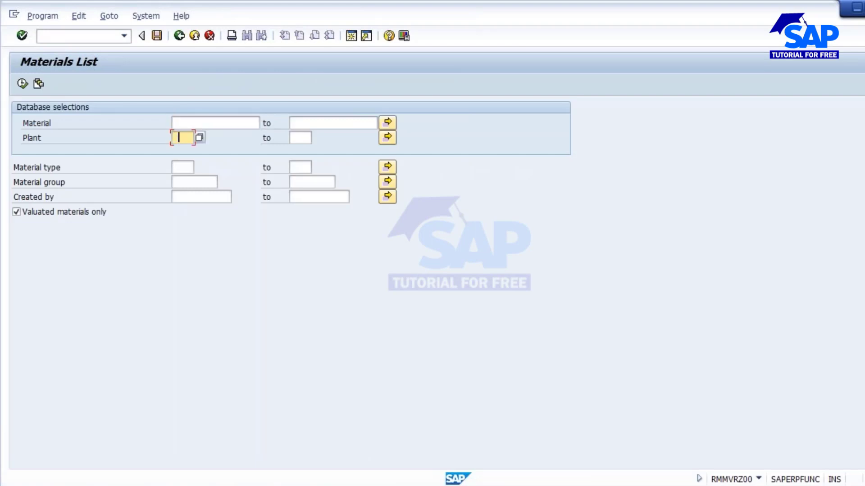
pyautogui.click(183, 151)
pyautogui.click(182, 167)
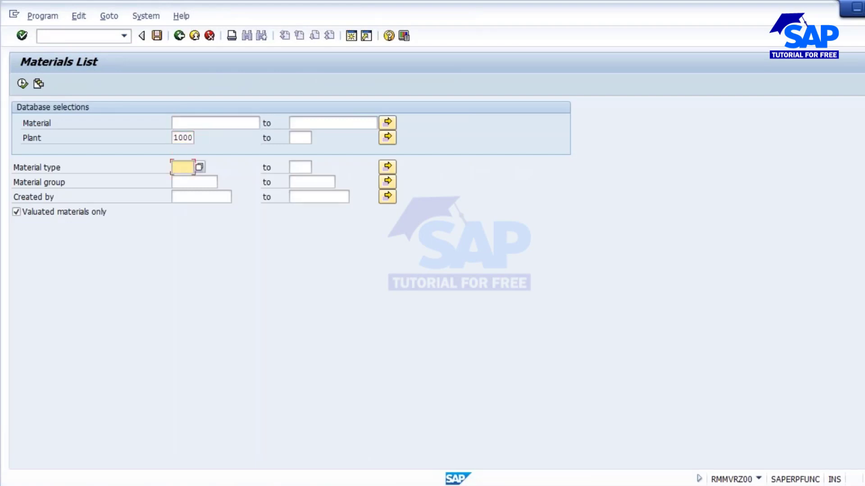
# Run the materials list for material type FERT and the creating user's name, and select the Pepsi 1 L bottle entry.
pyautogui.write('fert')
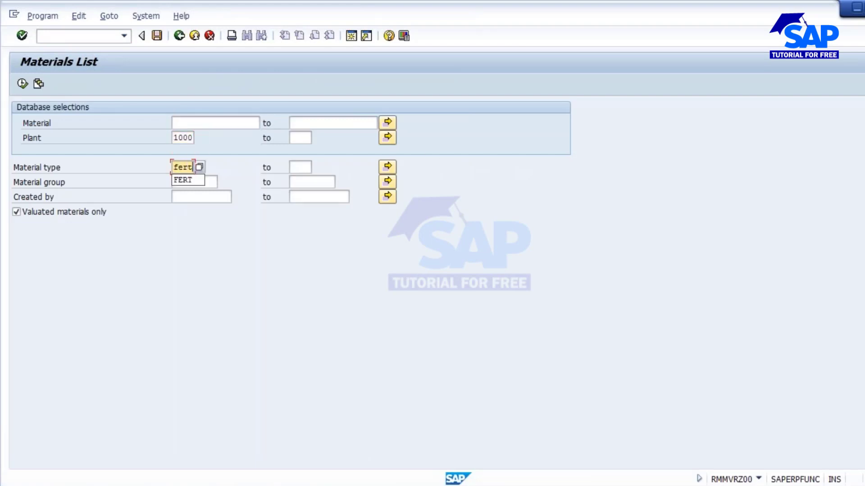
pyautogui.click(185, 181)
pyautogui.click(184, 198)
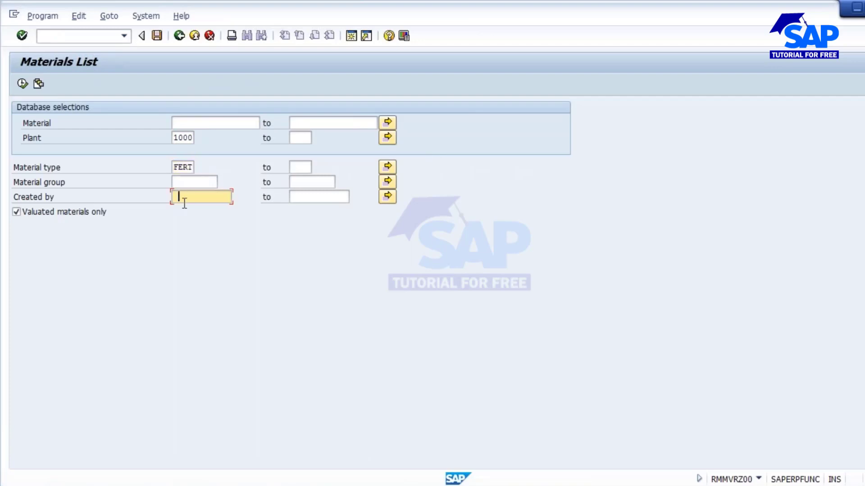
pyautogui.click(185, 208)
pyautogui.press('BackSpace')
pyautogui.press('BackSpace')
pyautogui.press('BackSpace')
pyautogui.press('BackSpace')
pyautogui.press('BackSpace')
pyautogui.click(189, 220)
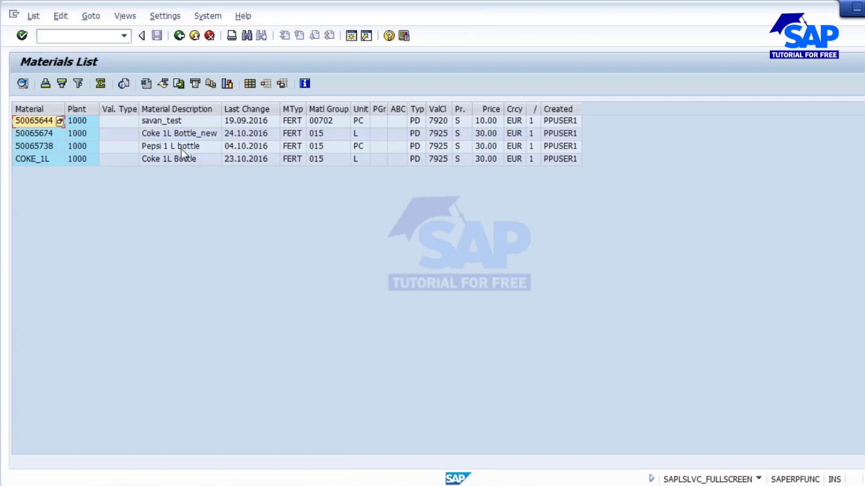
pyautogui.click(179, 146)
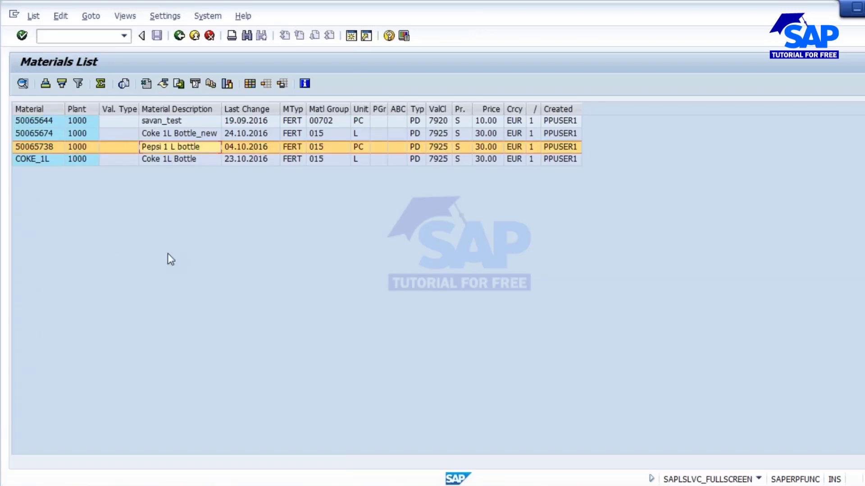
# Return to the Create Material session and enter the material description "Pepsi bottle 500 ml".
pyautogui.hotkey('alt', 'Tab')
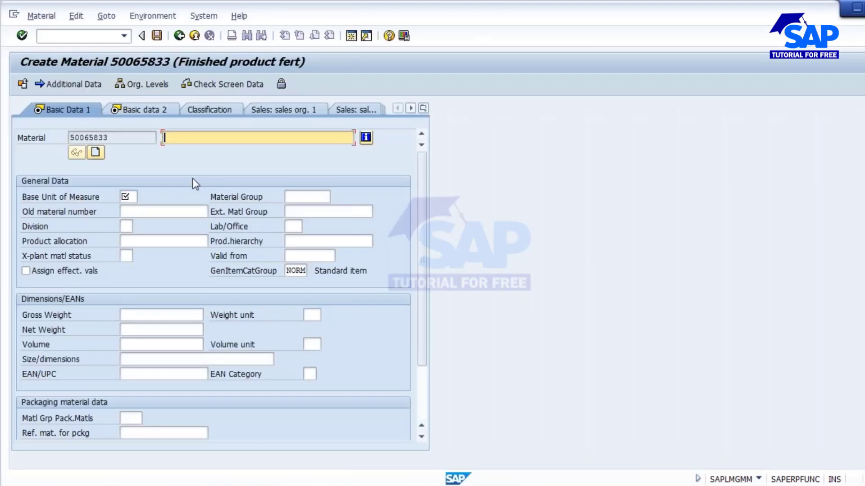
pyautogui.write('Pepsi')
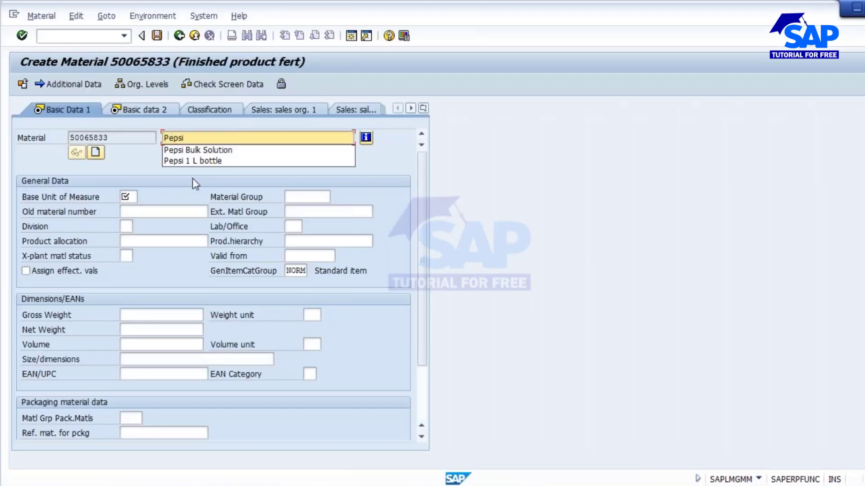
pyautogui.write(' bo')
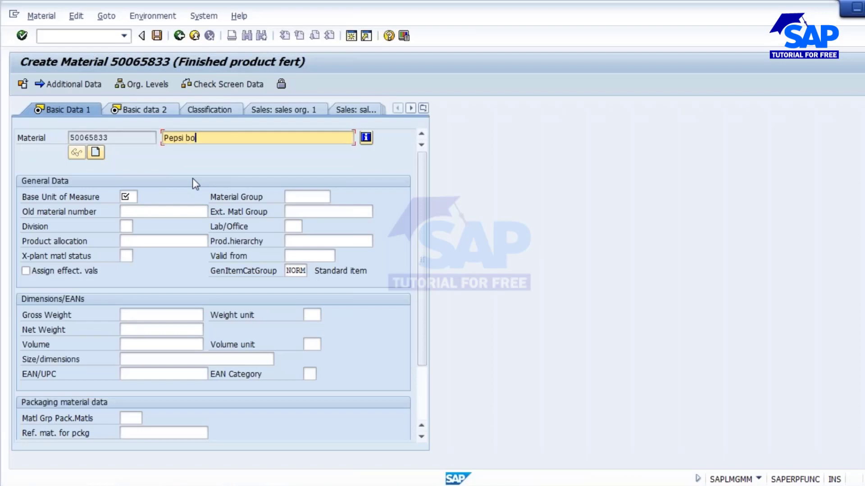
pyautogui.write('ttle 500 ml')
pyautogui.moveTo(210, 140); pyautogui.dragTo(248, 141)
pyautogui.click(131, 197)
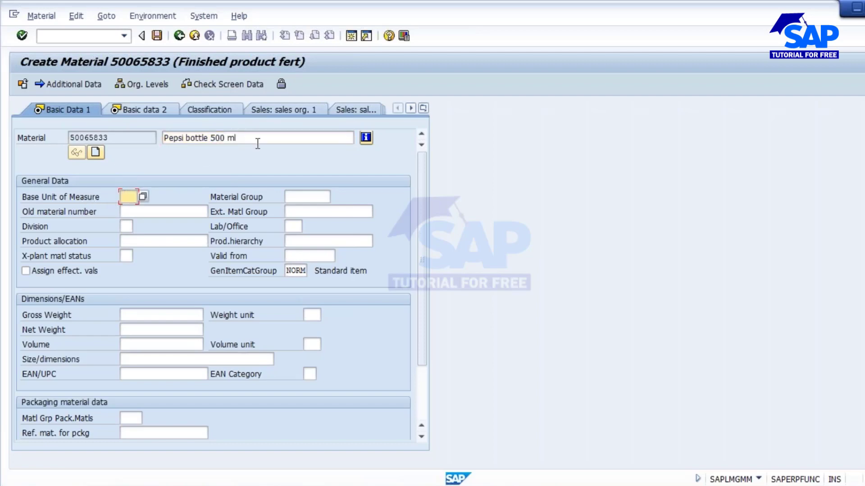
pyautogui.moveTo(238, 138); pyautogui.dragTo(115, 138)
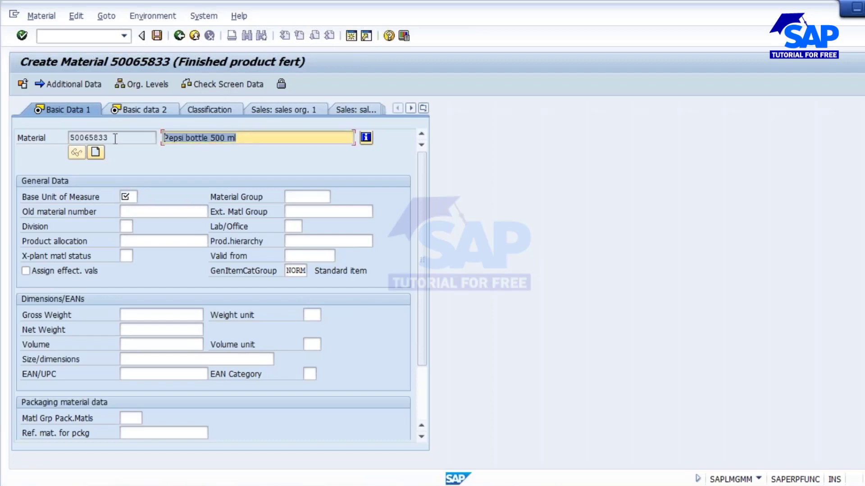
# Set the Base Unit of Measure to PC (Pieces) from the list of measurement units.
pyautogui.click(125, 197)
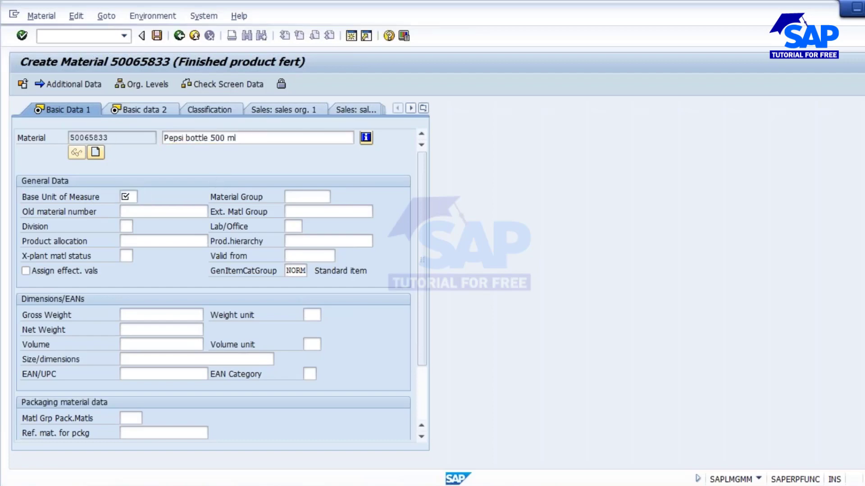
pyautogui.press('F4')
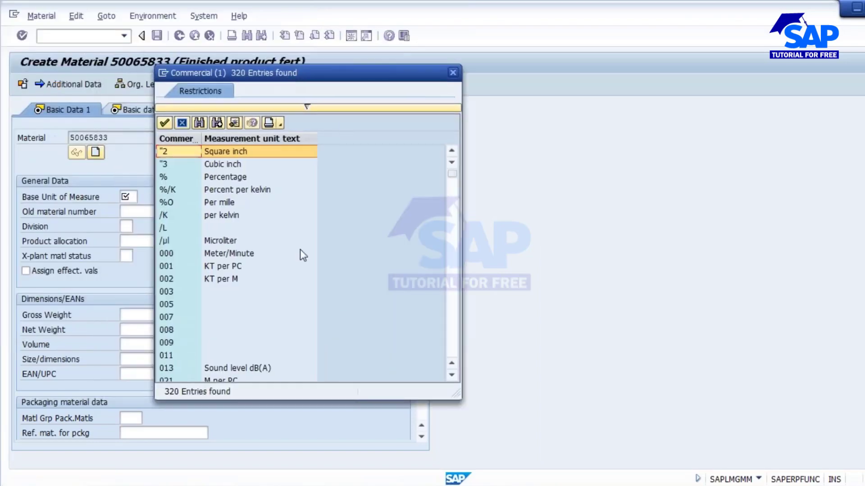
pyautogui.scroll(-15, 300, 249)
pyautogui.scroll(3, 299, 250)
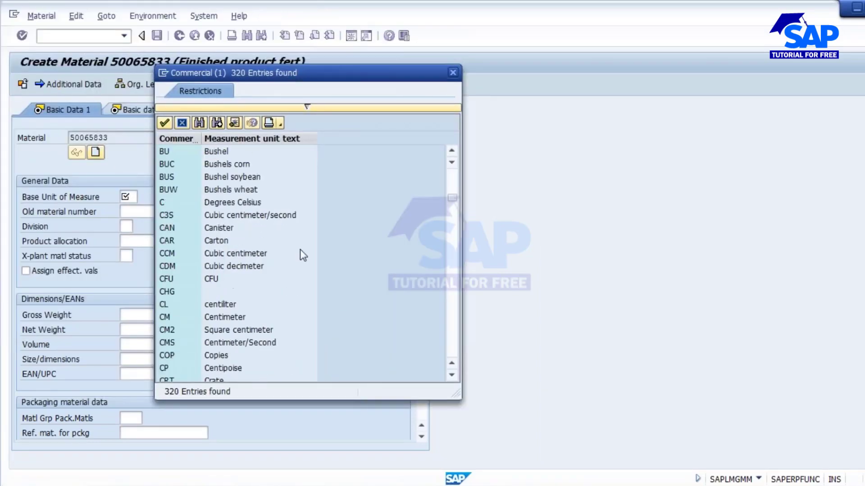
pyautogui.scroll(-20, 300, 250)
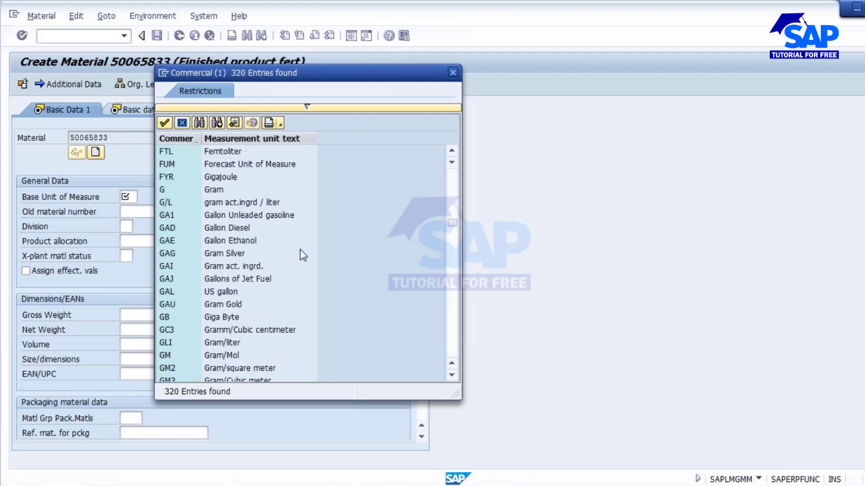
pyautogui.scroll(-16, 301, 250)
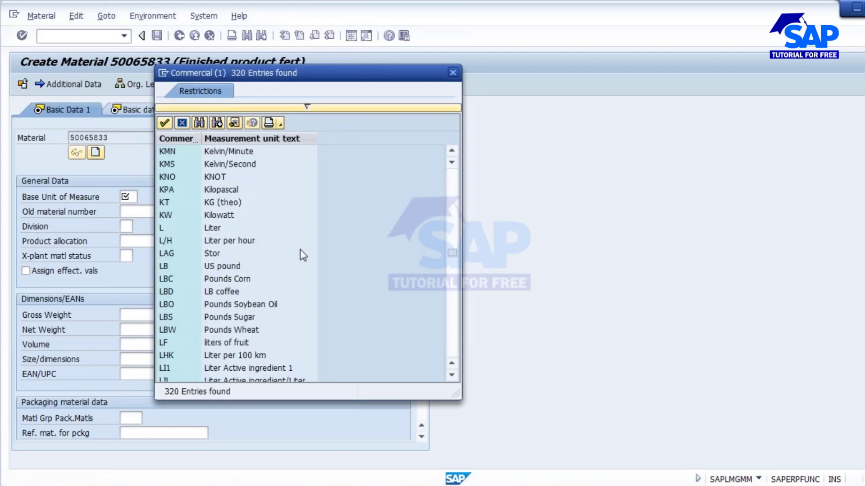
pyautogui.scroll(-15, 300, 251)
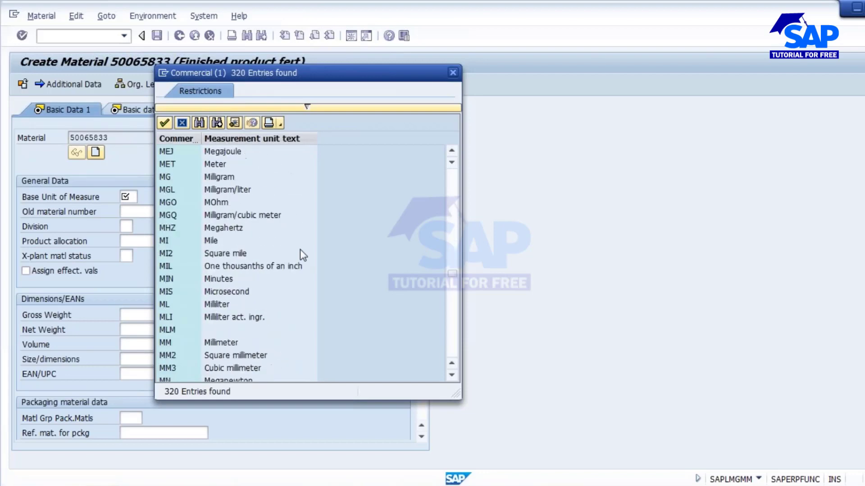
pyautogui.scroll(-3, 301, 251)
pyautogui.scroll(-2, 300, 254)
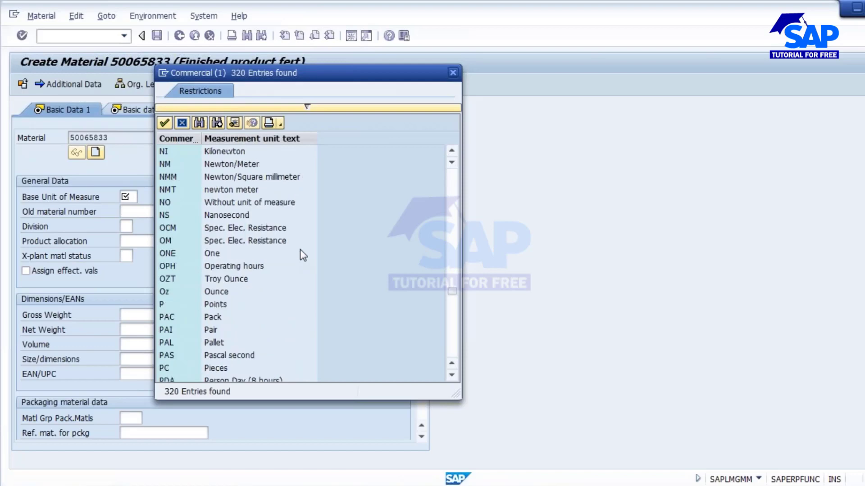
pyautogui.scroll(-2, 315, 295)
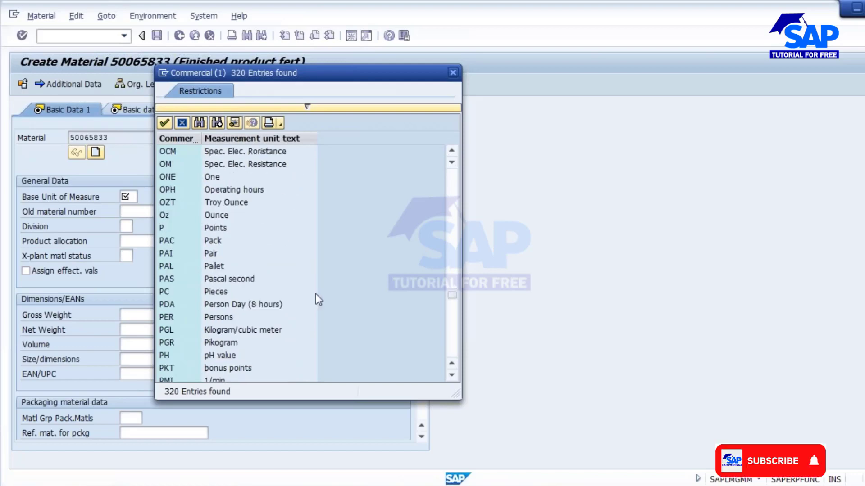
pyautogui.doubleClick(213, 291)
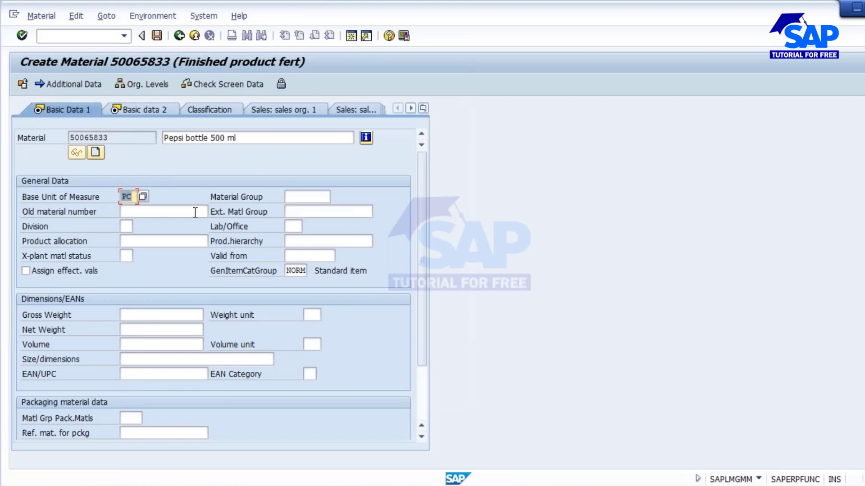
# Accept the basic data views, continue to MRP 1, and set the MRP Type to PD and the MRP Controller to 000.
pyautogui.press('Return')
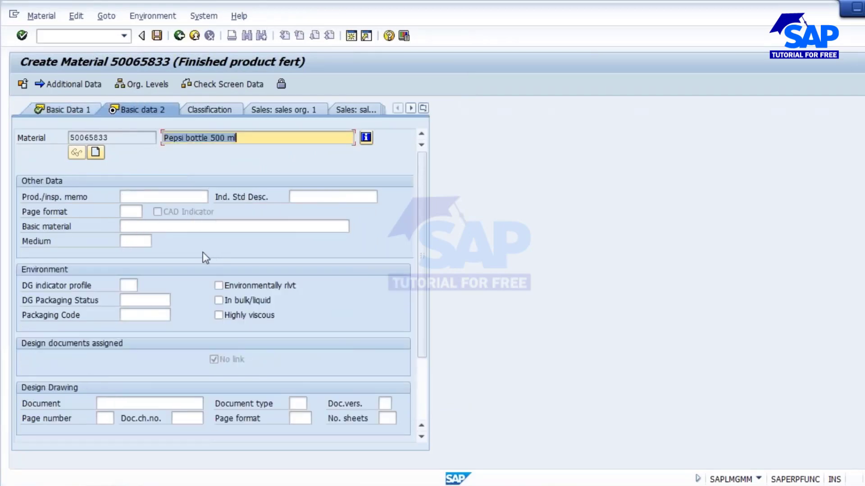
pyautogui.press('Return')
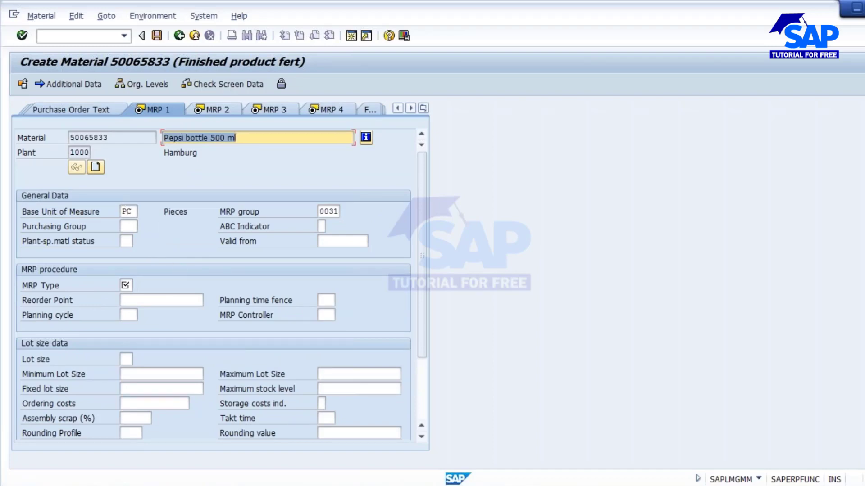
pyautogui.click(126, 285)
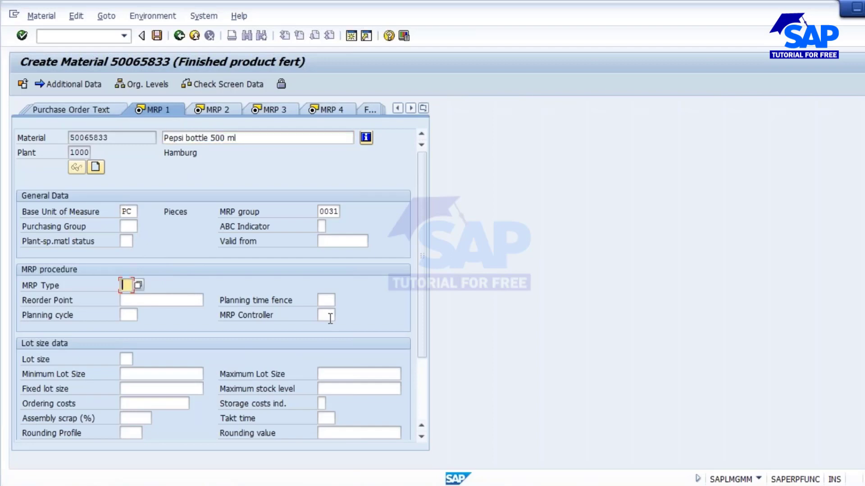
pyautogui.press('Return')
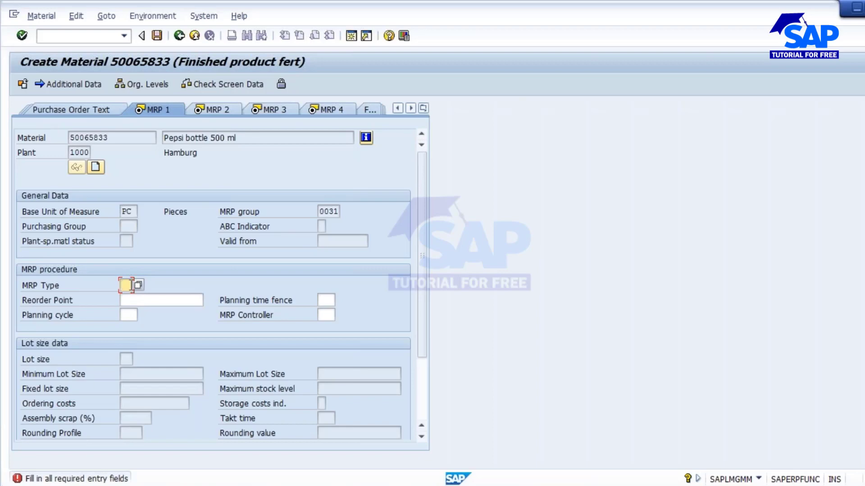
pyautogui.click(129, 227)
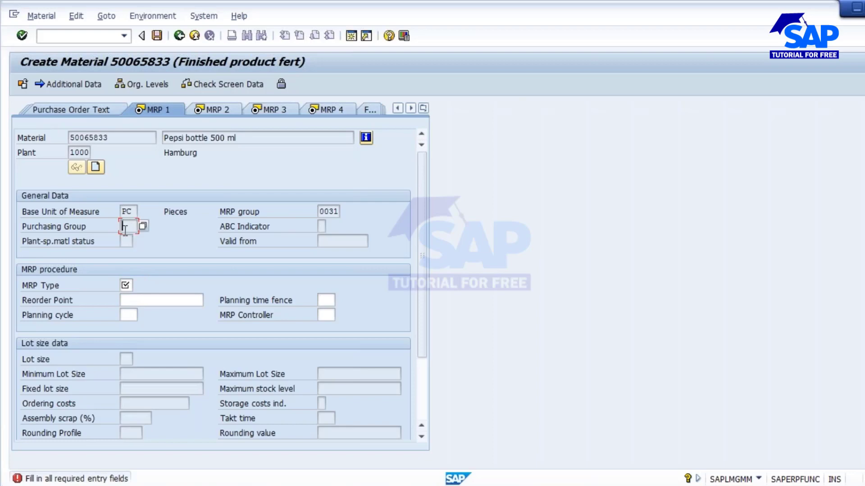
pyautogui.click(126, 286)
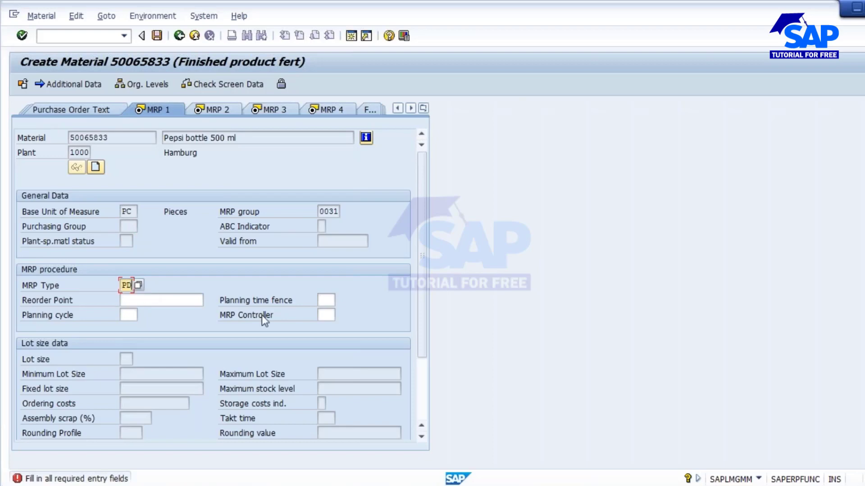
pyautogui.click(326, 314)
pyautogui.press('Return')
# Set the lot size to EX and continue to the MRP 2 view.
pyautogui.press('space')
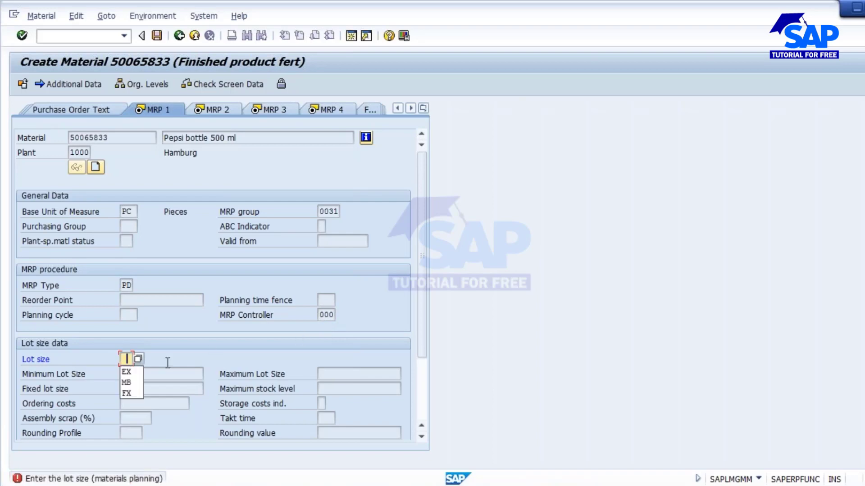
pyautogui.click(129, 373)
pyautogui.press('Return')
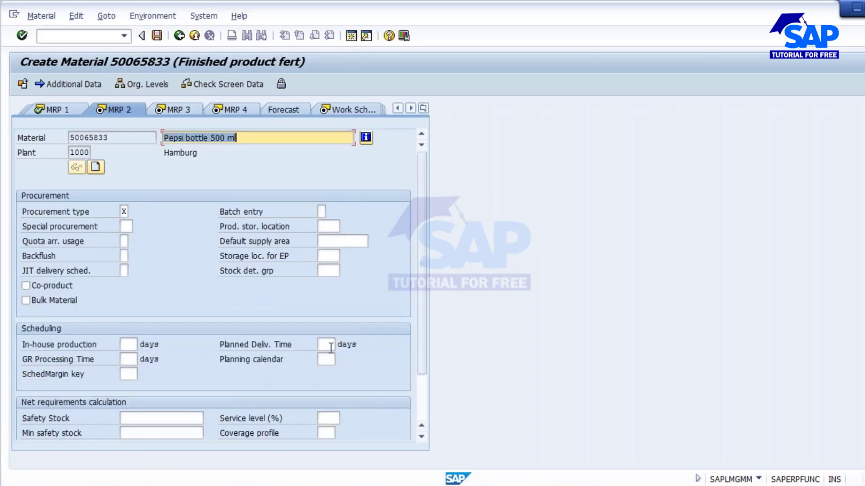
# Set the SchedMargin key to 000 and the in-house production time to 2 days, and continue to MRP 3.
pyautogui.click(129, 375)
pyautogui.click(128, 386)
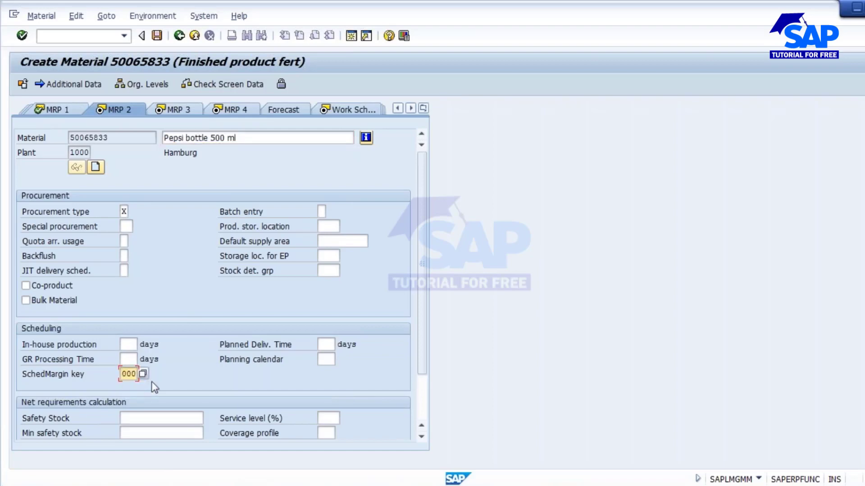
pyautogui.press('Return')
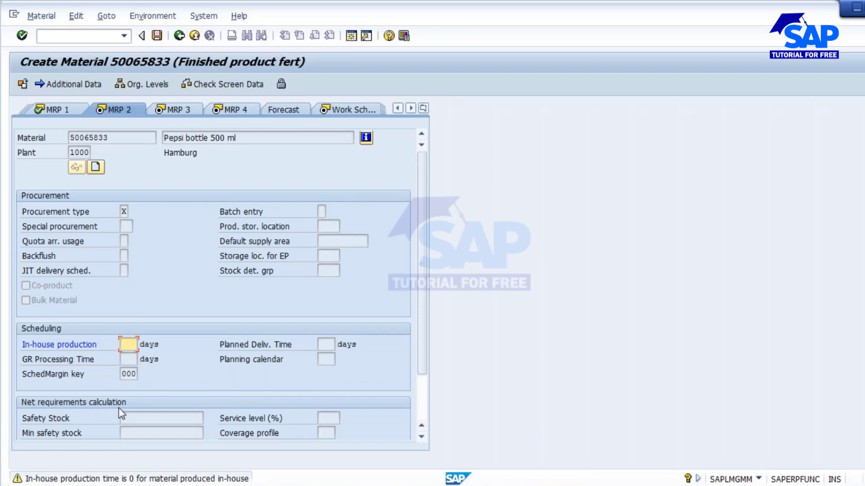
pyautogui.press('Return')
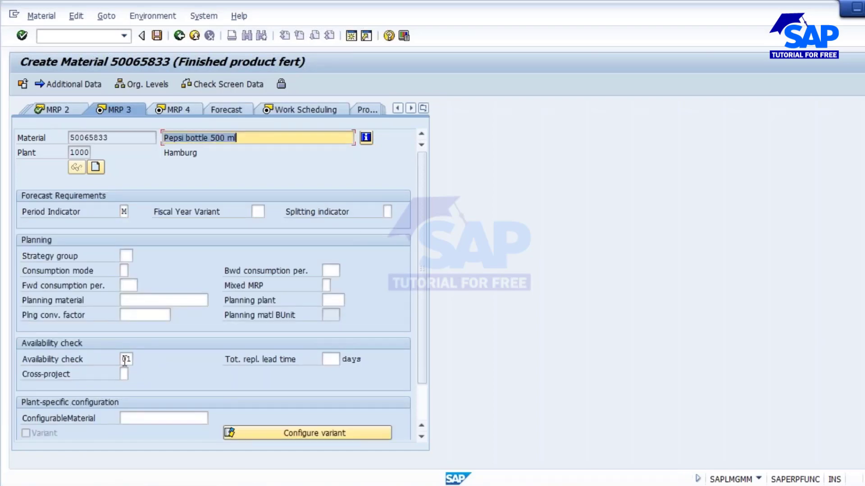
# Set the availability check to 02 in MRP 3 and continue to the Work Scheduling view.
pyautogui.moveTo(122, 359); pyautogui.dragTo(160, 359)
pyautogui.write('02')
pyautogui.press('Return')
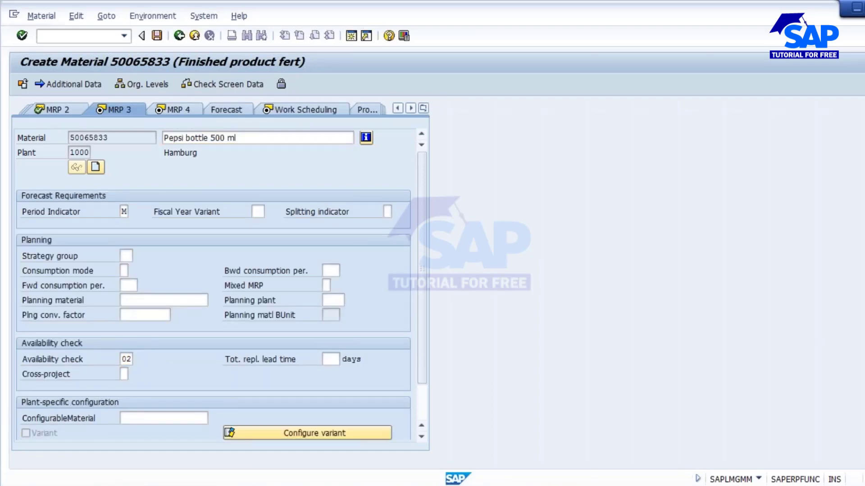
pyautogui.press('Return')
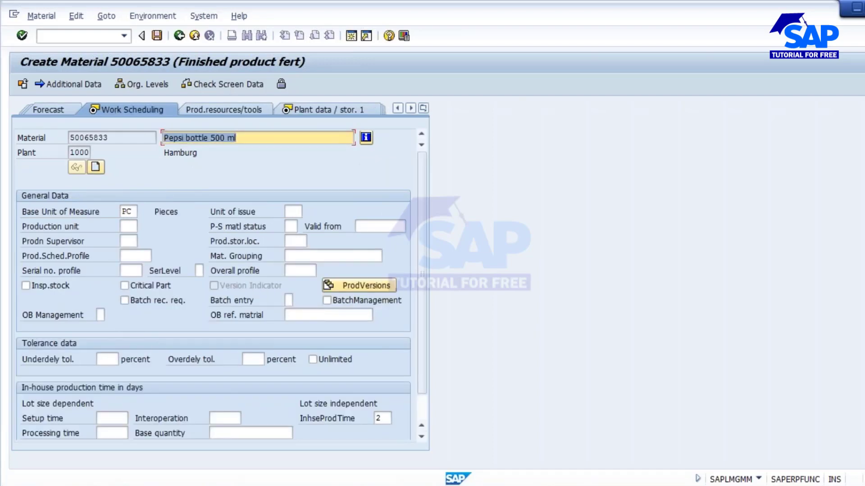
# Activate batch management in Work Scheduling, and continue through the plant data and Quality Management views to Accounting 1.
pyautogui.moveTo(113, 139); pyautogui.dragTo(67, 139)
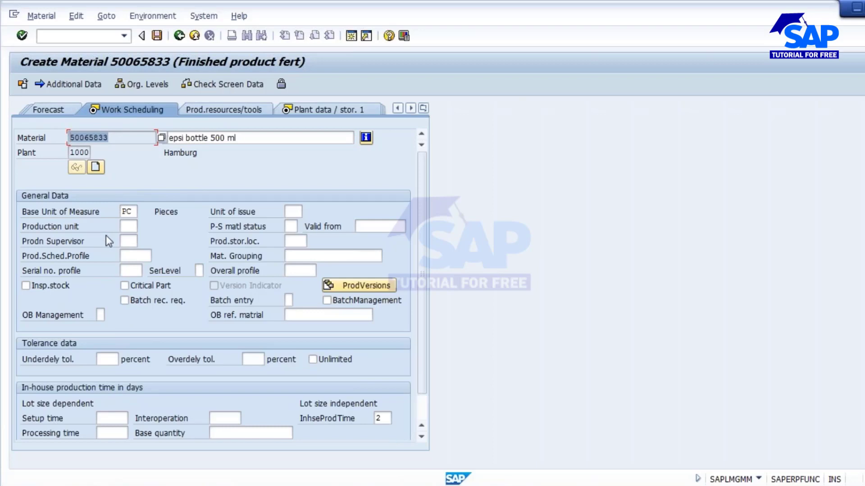
pyautogui.click(327, 301)
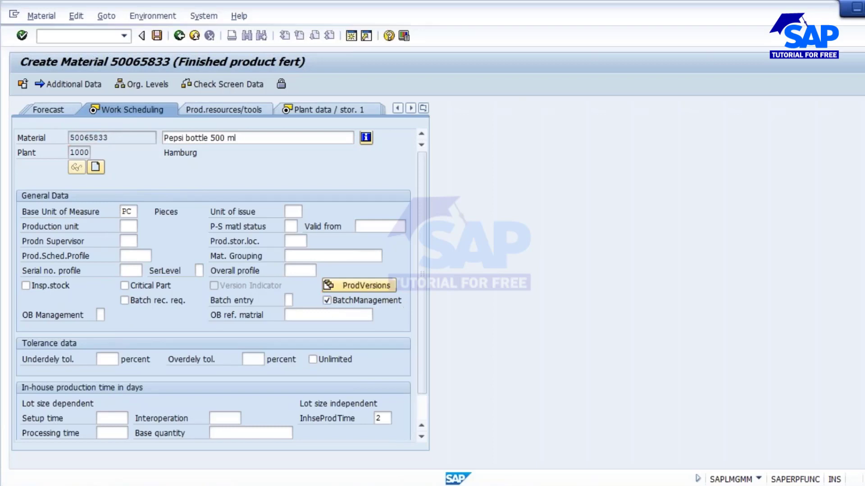
pyautogui.press('Return')
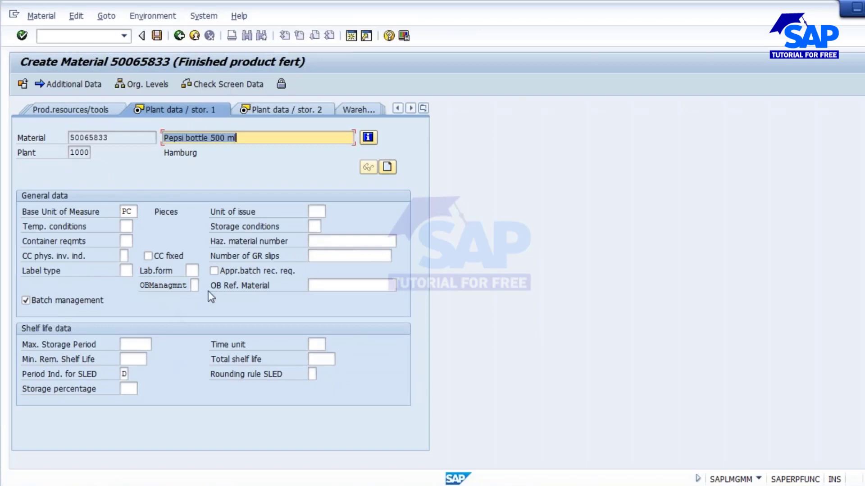
pyautogui.press('Return')
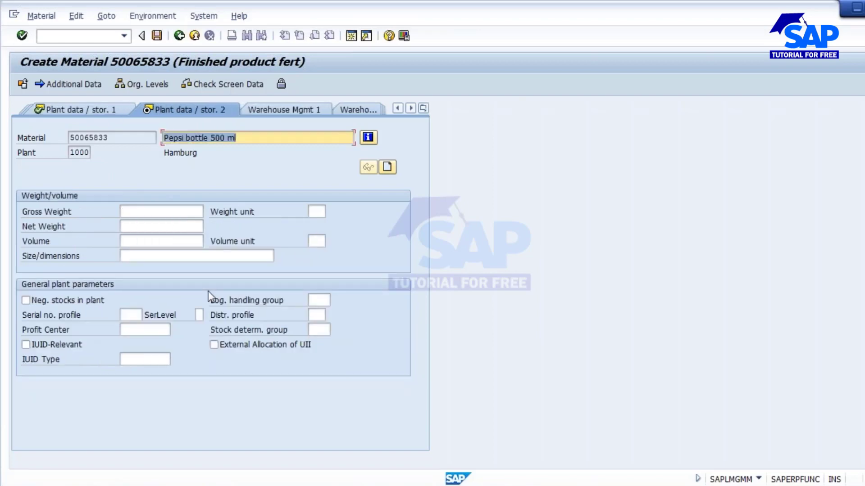
pyautogui.press('Return')
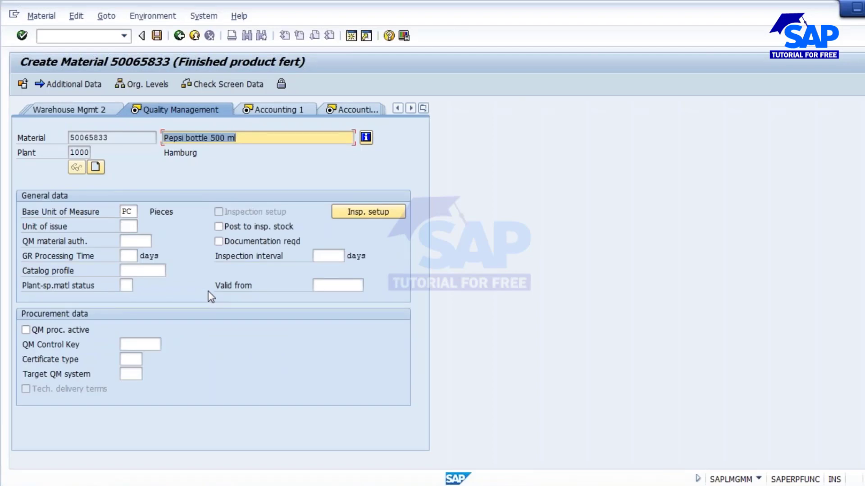
pyautogui.press('Return')
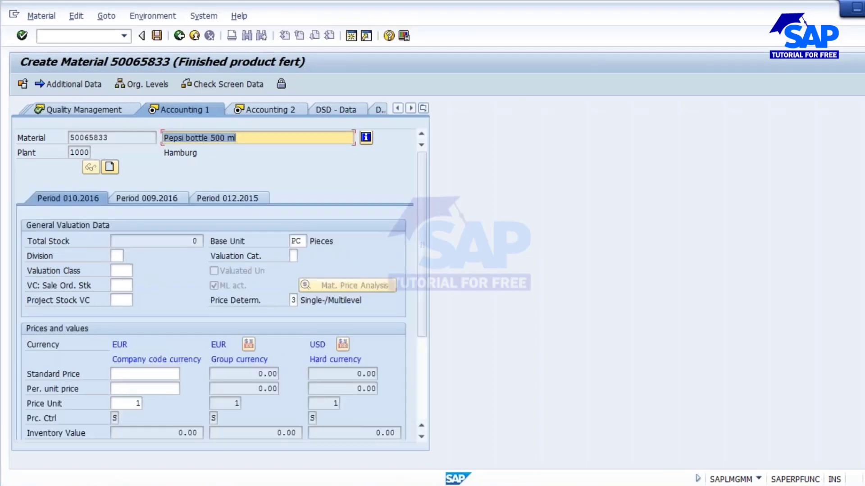
# Choose valuation class 7920 and enter a standard price of 5.00 EUR in Accounting 1.
pyautogui.press('Return')
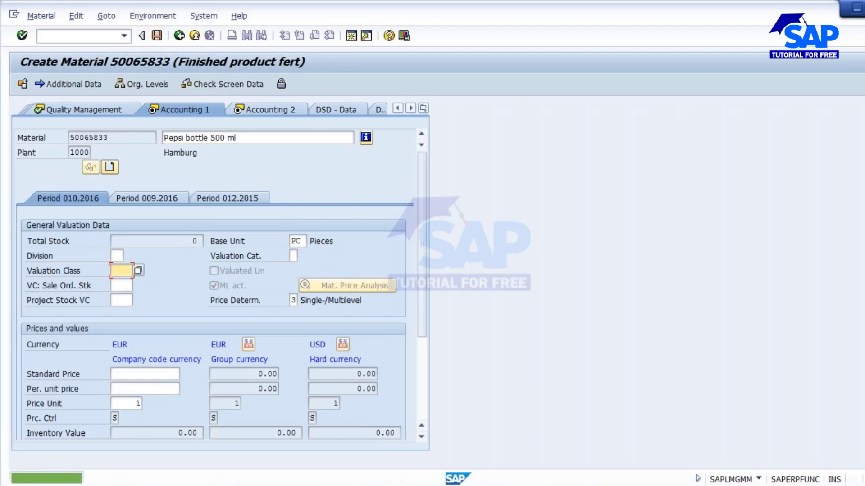
pyautogui.click(138, 271)
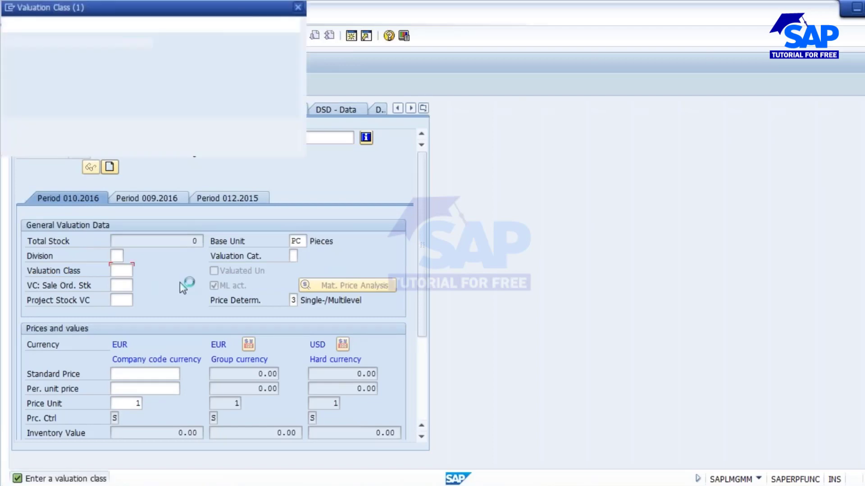
pyautogui.doubleClick(82, 85)
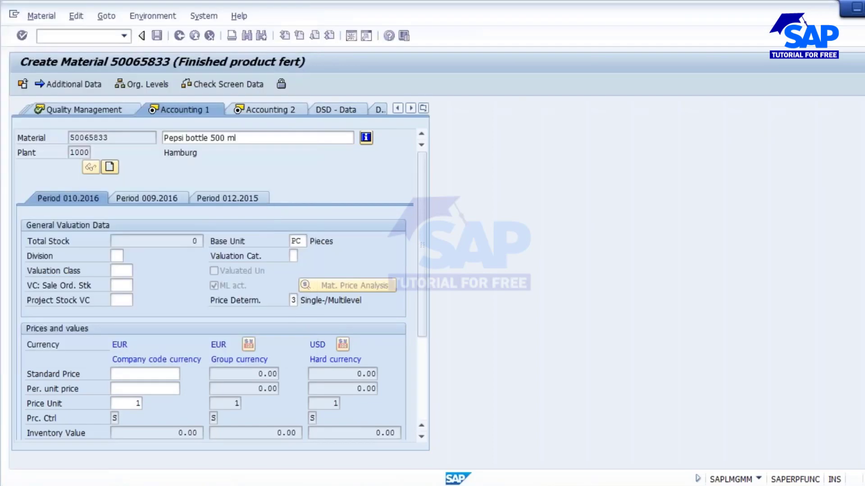
pyautogui.press('Return')
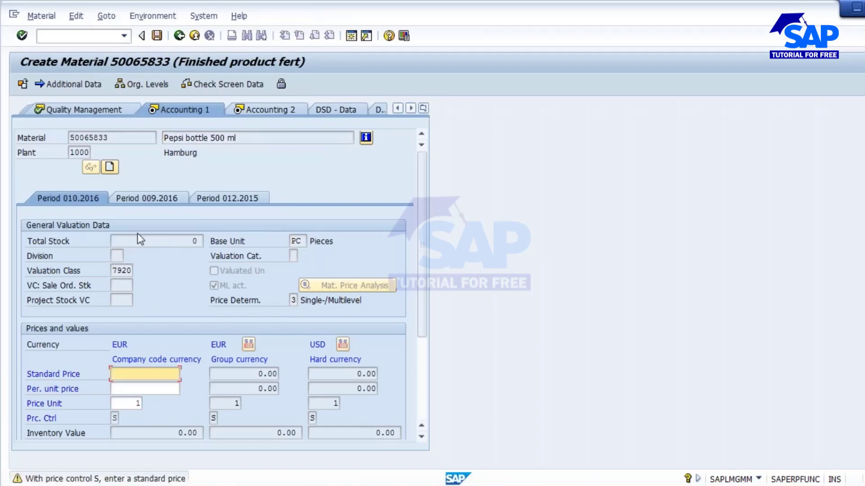
pyautogui.press('Return')
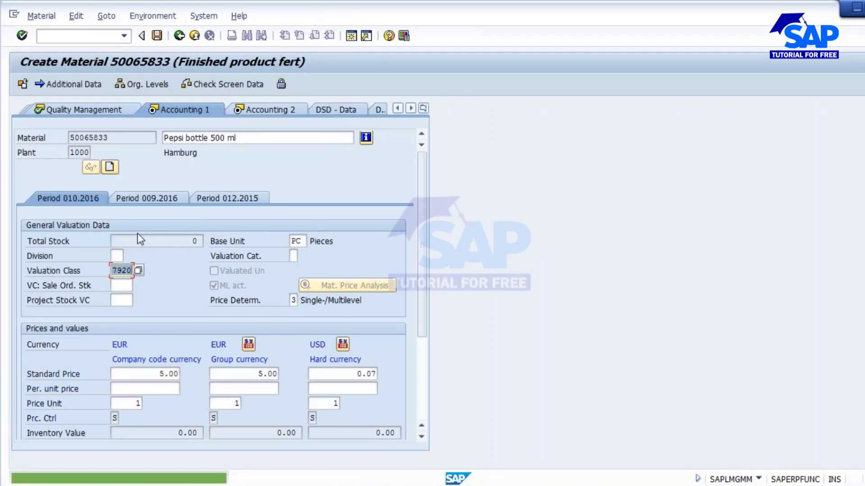
# Continue past the Accounting 2 view without entries and save the new material.
pyautogui.press('Return')
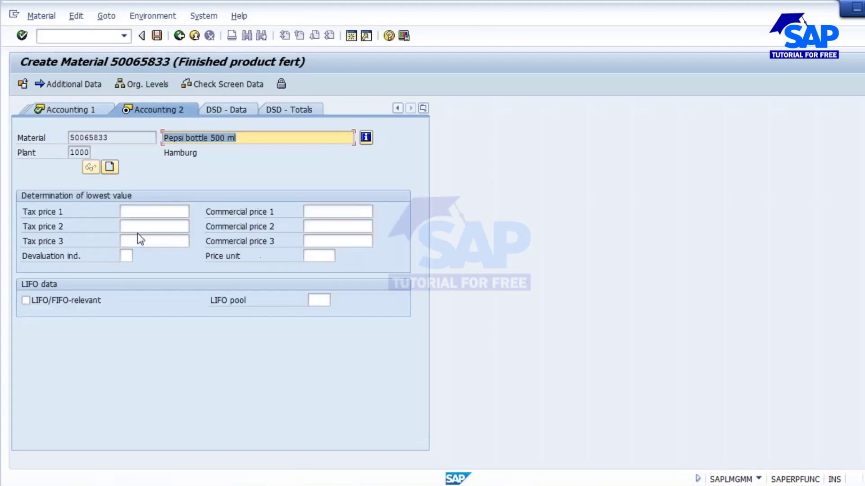
pyautogui.press('Return')
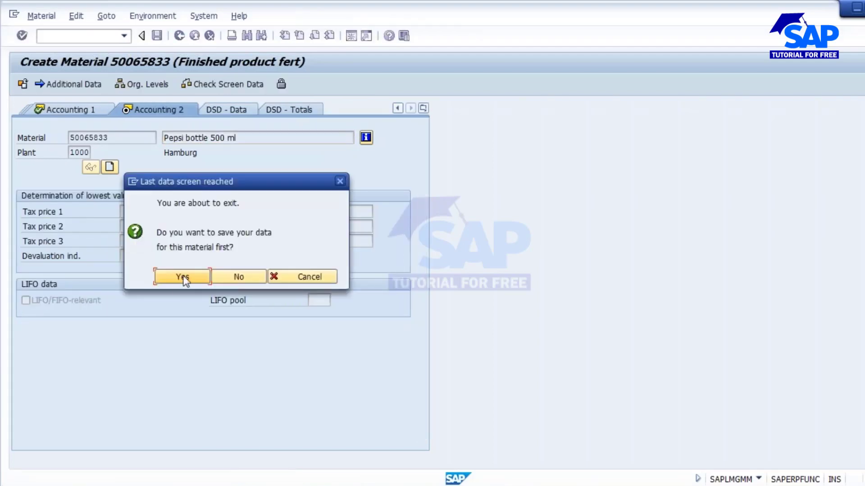
pyautogui.click(184, 280)
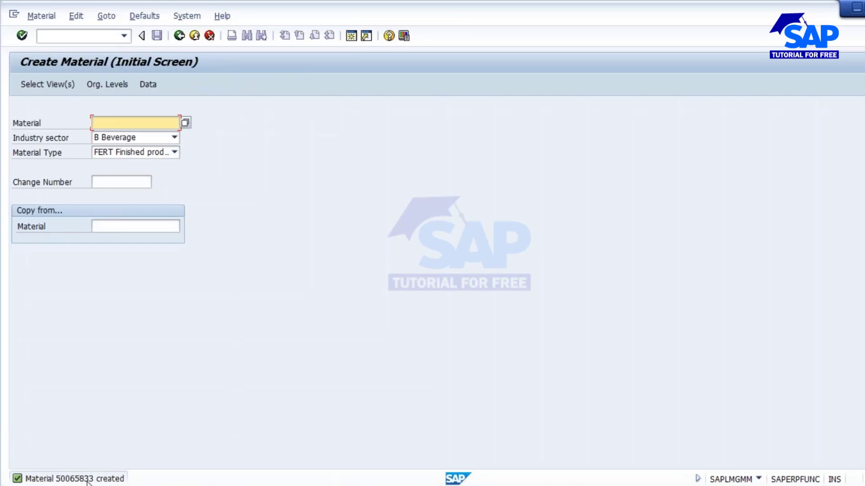
# Switch to the Material Master_PP.pptx presentation in PowerPoint and view the Material Numbering slide.
pyautogui.click(527, 485)
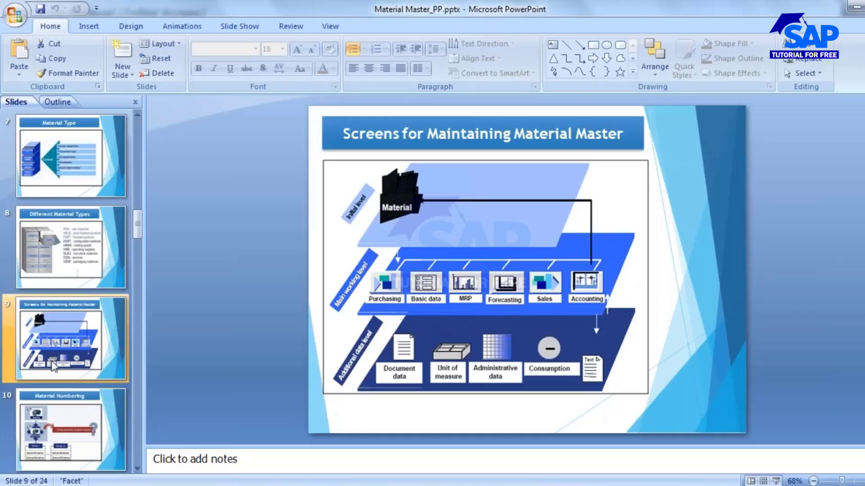
pyautogui.click(46, 433)
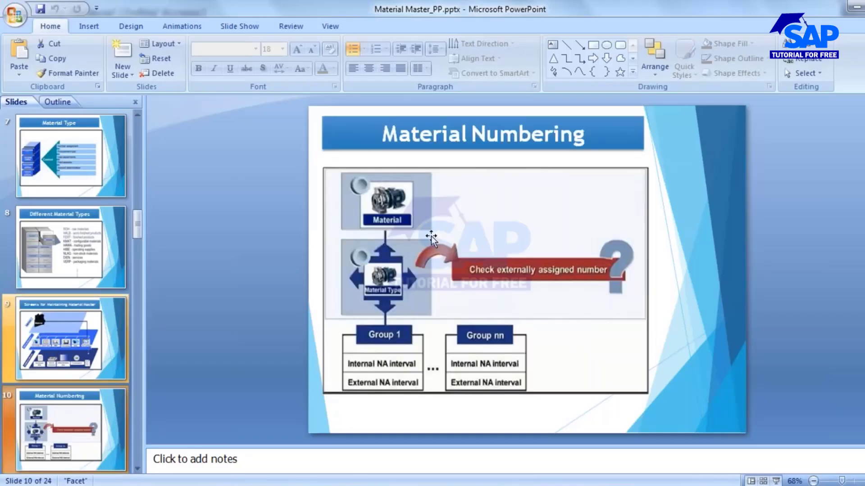
pyautogui.hotkey('alt', 'Tab')
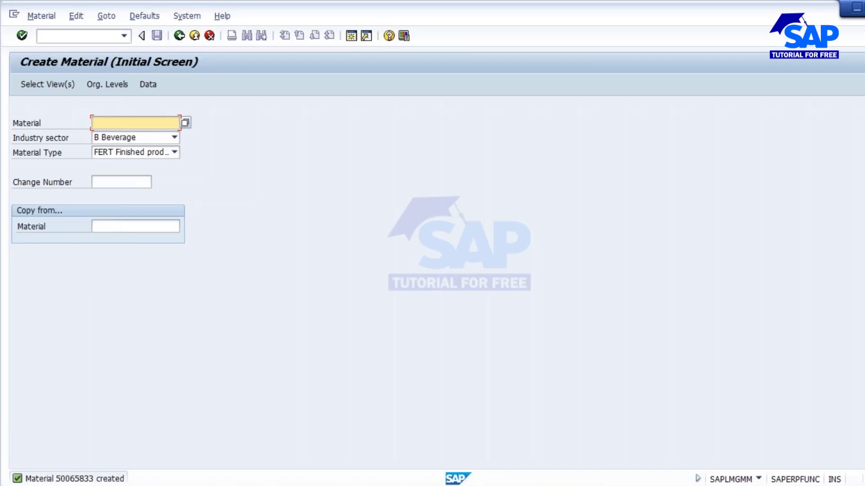
# Switch to the Notepad notes and add the line "Internal Numbering -" one blank line below the MM03 entry.
pyautogui.hotkey('alt', 'Tab')
pyautogui.click(317, 167)
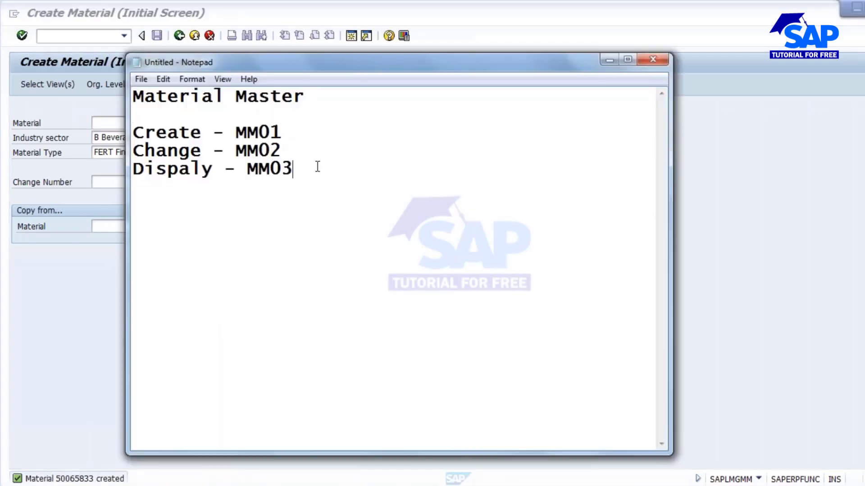
pyautogui.press('Return')
pyautogui.press('Return')
pyautogui.write('Inst')
pyautogui.write('ern')
pyautogui.press('BackSpace')
pyautogui.press('BackSpace')
pyautogui.press('BackSpace')
pyautogui.press('BackSpace')
pyautogui.press('BackSpace')
pyautogui.write('ternal ')
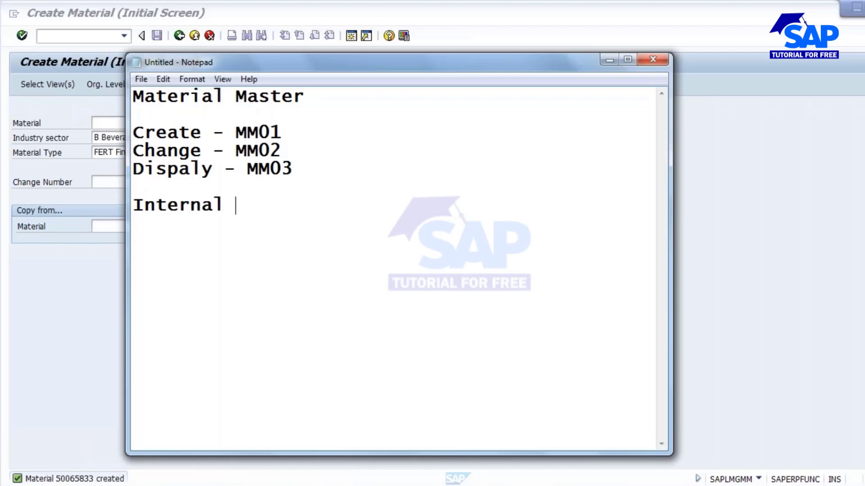
pyautogui.write('Numbering')
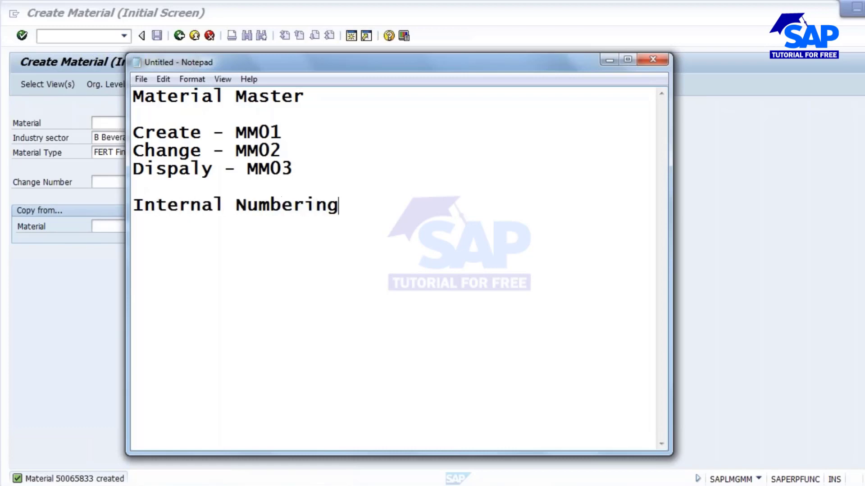
pyautogui.write(' - ')
# Add the line "External Numbering" below the internal numbering line in the notes.
pyautogui.write('Exter')
pyautogui.write('nal Numb')
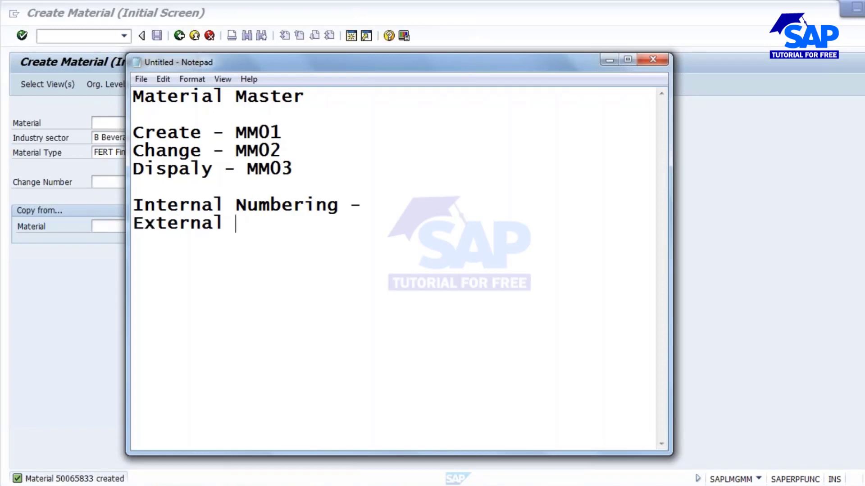
pyautogui.write('ering')
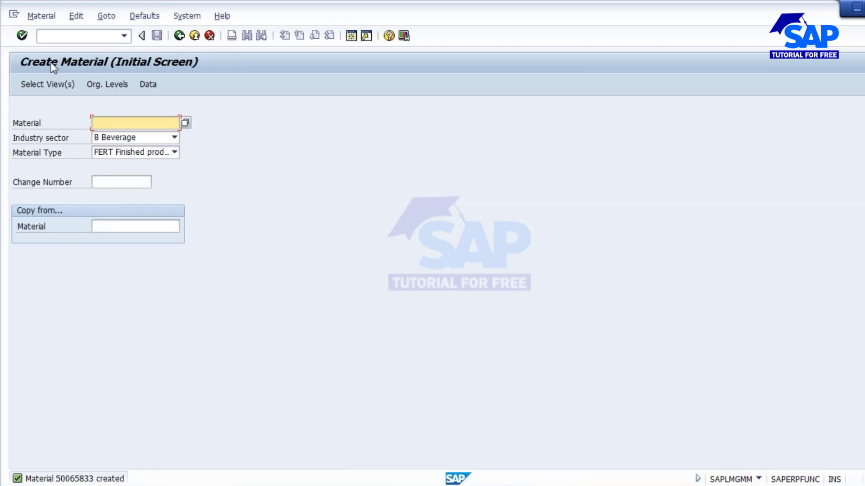
# Leave the material creation screen and open Change Material for an immediate change.
pyautogui.click(34, 17)
pyautogui.moveTo(53, 63)
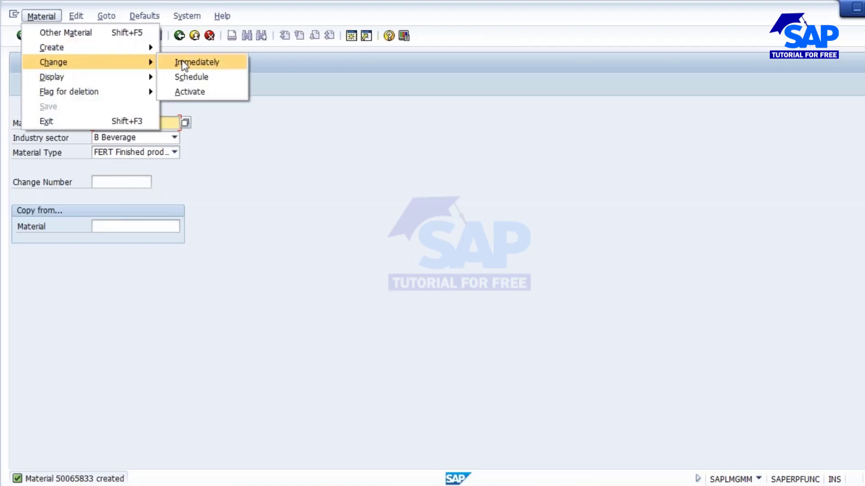
pyautogui.click(193, 62)
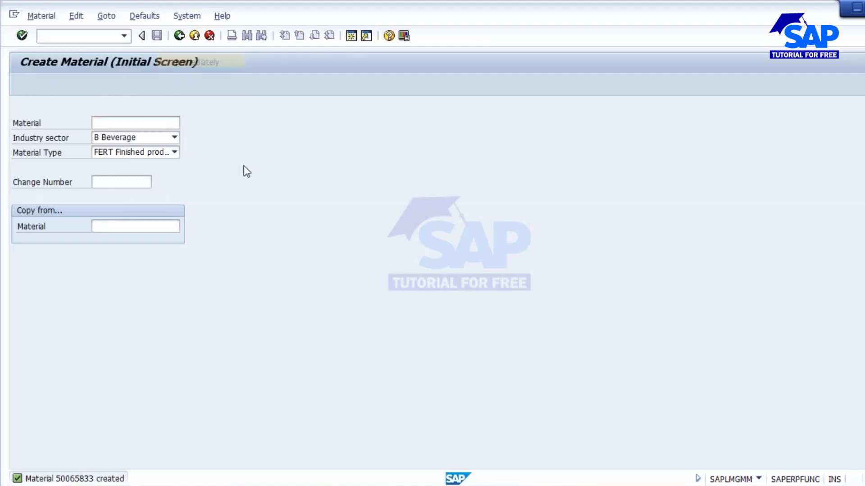
pyautogui.click(45, 15)
pyautogui.moveTo(62, 64)
pyautogui.click(406, 212)
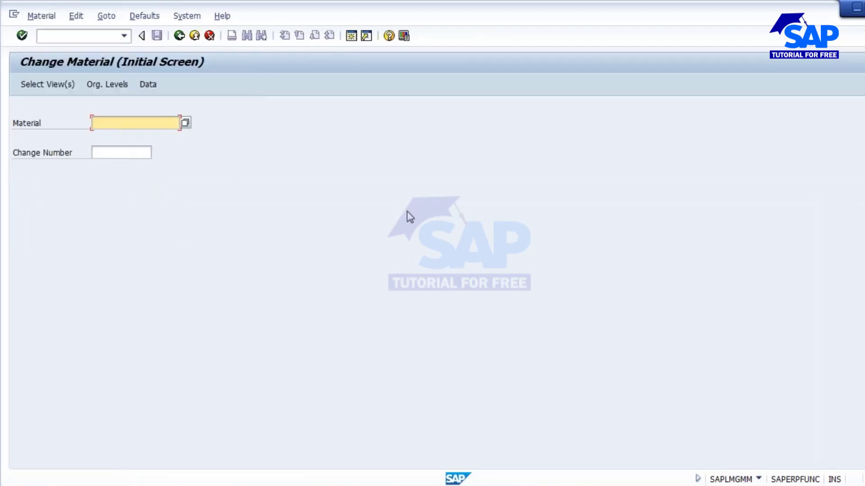
# Switch to the Materials List session and rerun the report with the existing selection criteria.
pyautogui.moveTo(514, 451)
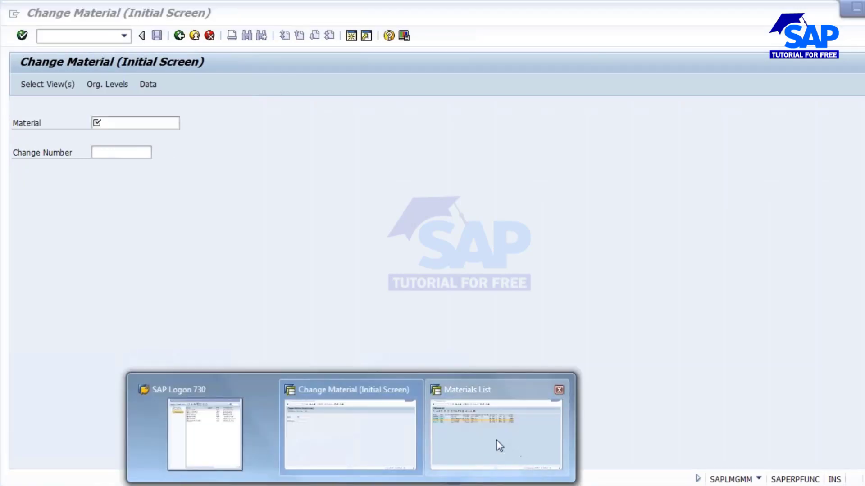
pyautogui.click(497, 439)
pyautogui.click(179, 36)
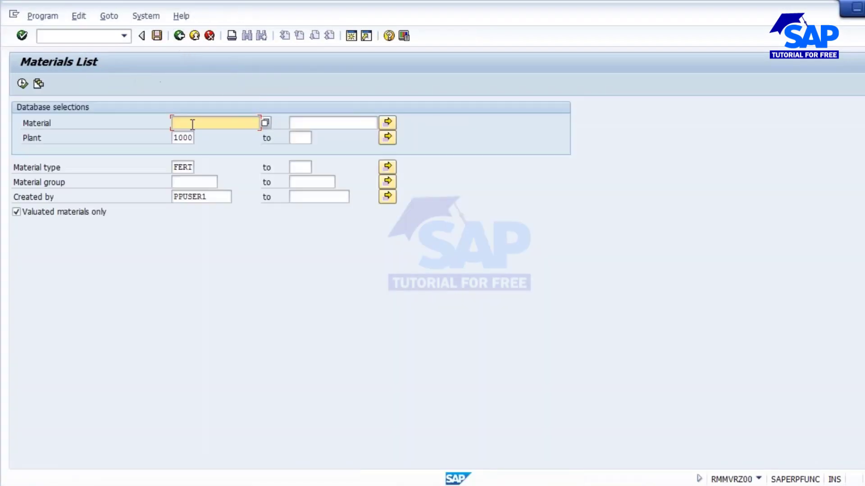
pyautogui.click(22, 83)
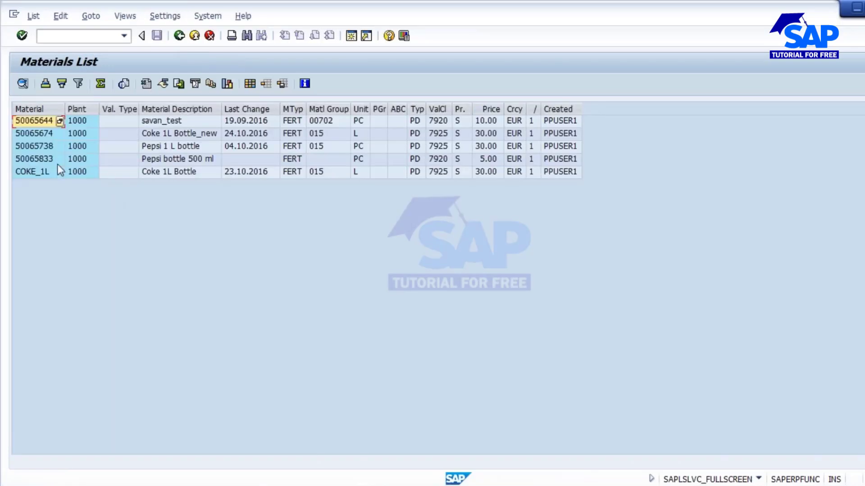
# Take the number of Pepsi bottle 500 ml from the list and enter 50065833 as the material in Change Material.
pyautogui.click(50, 159)
pyautogui.click(28, 158)
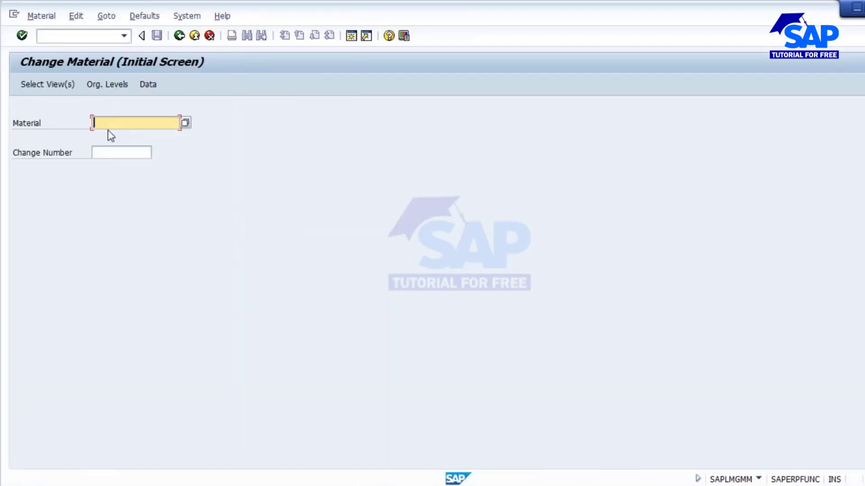
pyautogui.write('50065833')
# Copy the material number 50065833 into the Notepad notes at the end of the Internal Numbering line.
pyautogui.moveTo(143, 125); pyautogui.dragTo(81, 125)
pyautogui.hotkey('ctrl', 'c')
pyautogui.press('Return')
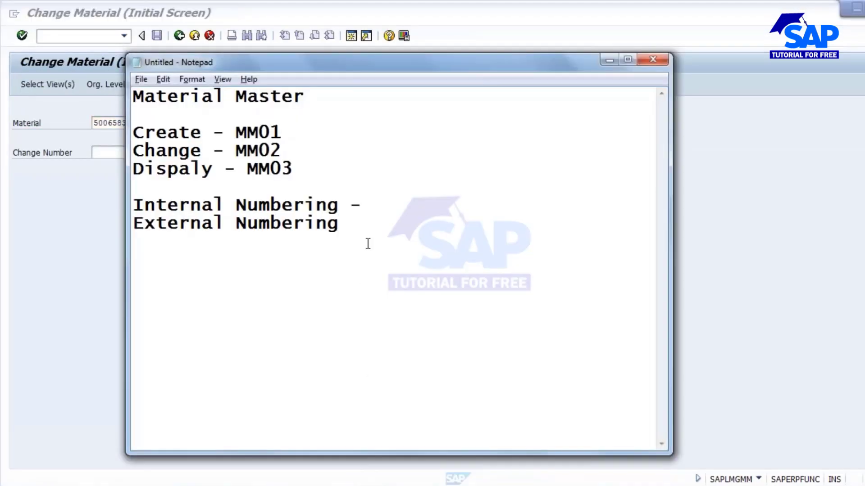
pyautogui.hotkey('ctrl', 'v')
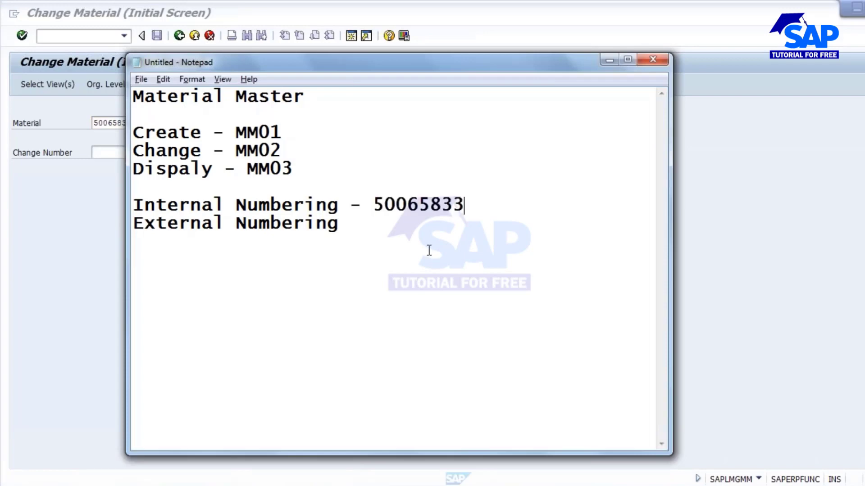
# Change the number on the Internal Numbering line to 50000000, with an arrow before it and a dash after it.
pyautogui.click(408, 205)
pyautogui.press('Delete')
pyautogui.press('Delete')
pyautogui.press('Delete')
pyautogui.press('Delete')
pyautogui.press('Delete')
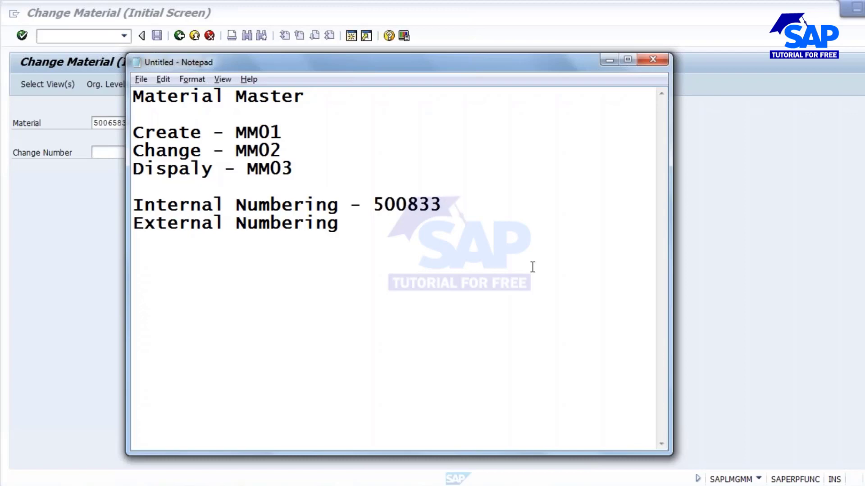
pyautogui.write('00000 -')
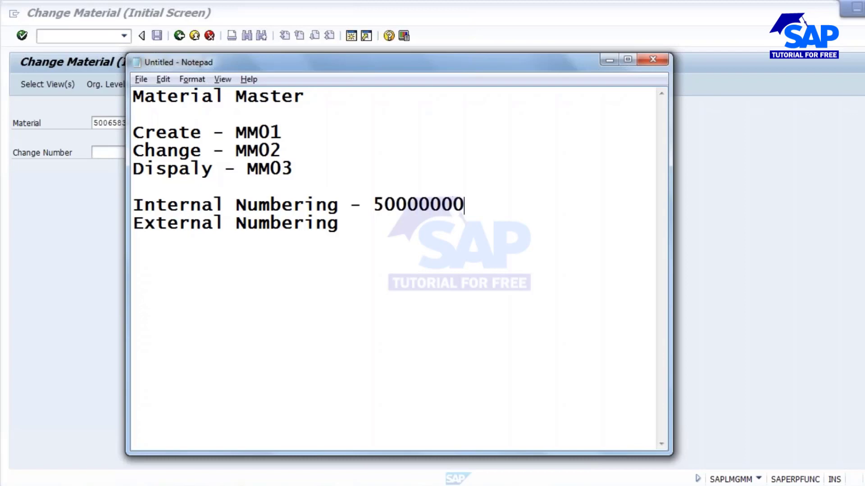
pyautogui.click(364, 204)
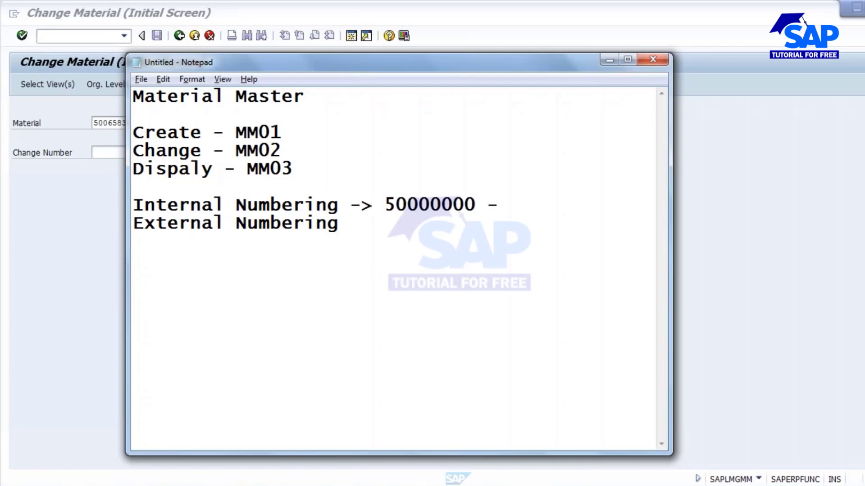
# Complete the internal numbering range in the notes with the end number 59999999 and highlight the whole range.
pyautogui.moveTo(384, 204); pyautogui.dragTo(470, 202)
pyautogui.hotkey('ctrl', 'c')
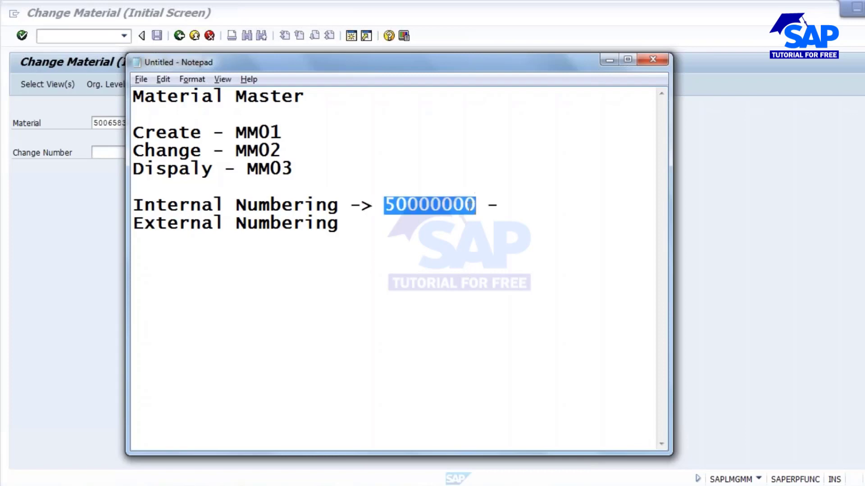
pyautogui.click(521, 204)
pyautogui.hotkey('ctrl', 'v')
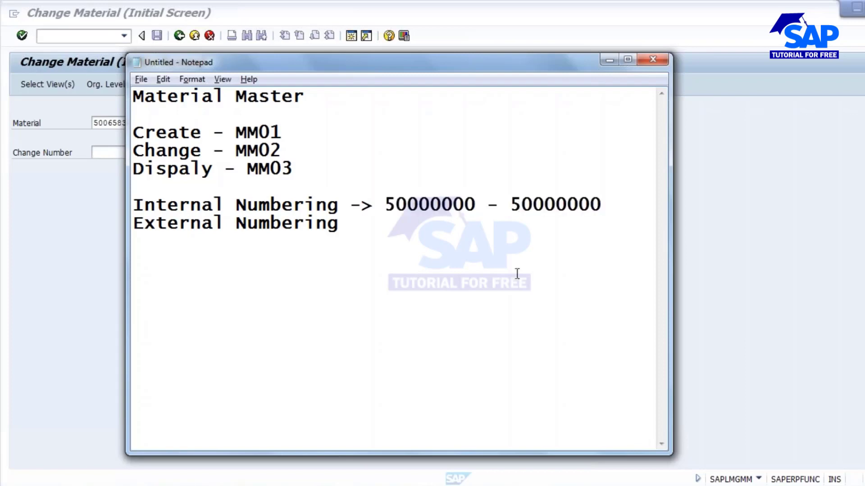
pyautogui.click(543, 204)
pyautogui.moveTo(531, 204); pyautogui.dragTo(602, 205)
pyautogui.press('BackSpace')
pyautogui.press('BackSpace')
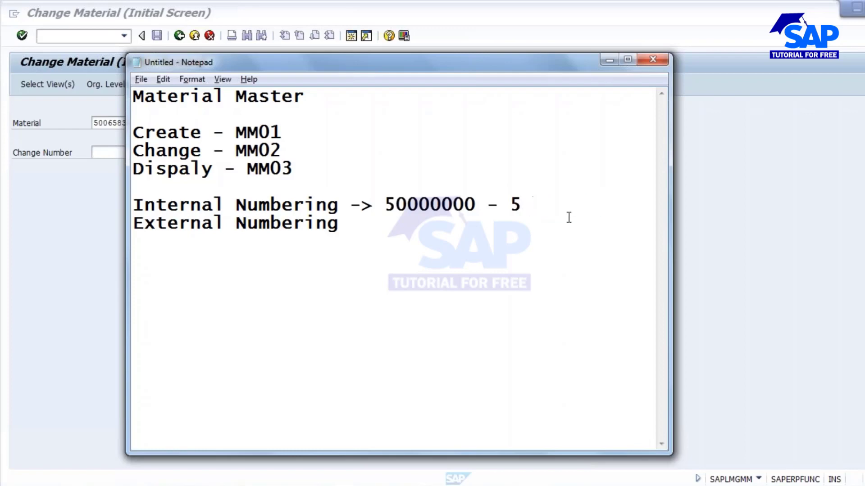
pyautogui.write('9999')
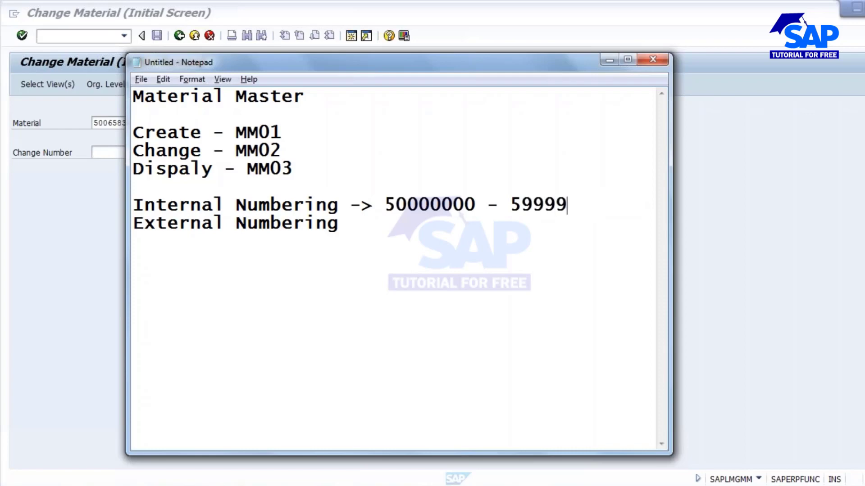
pyautogui.write('999')
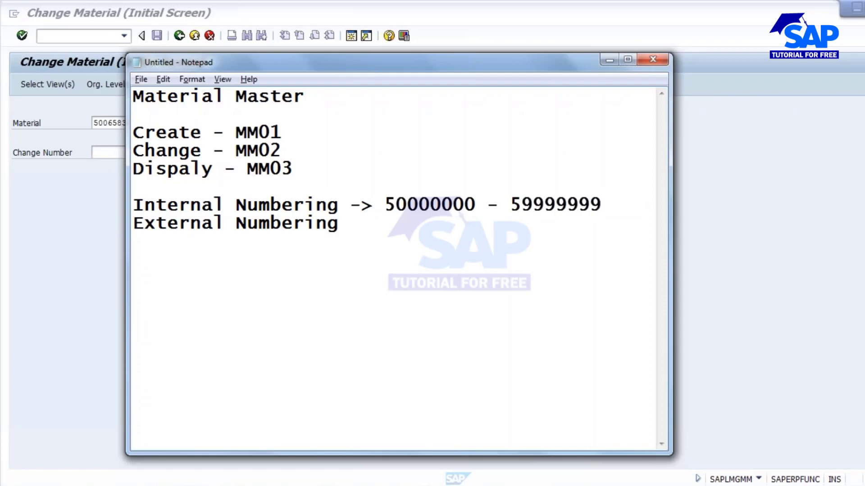
pyautogui.moveTo(384, 205); pyautogui.dragTo(614, 207)
pyautogui.click(464, 208)
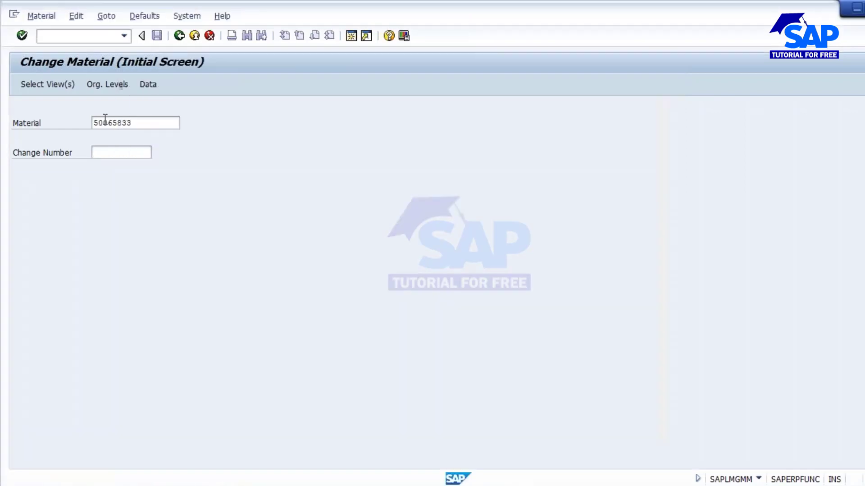
# Switch back to Change Material and replace the last digit of the material number with 4.
pyautogui.click(103, 122)
pyautogui.moveTo(142, 126); pyautogui.dragTo(60, 122)
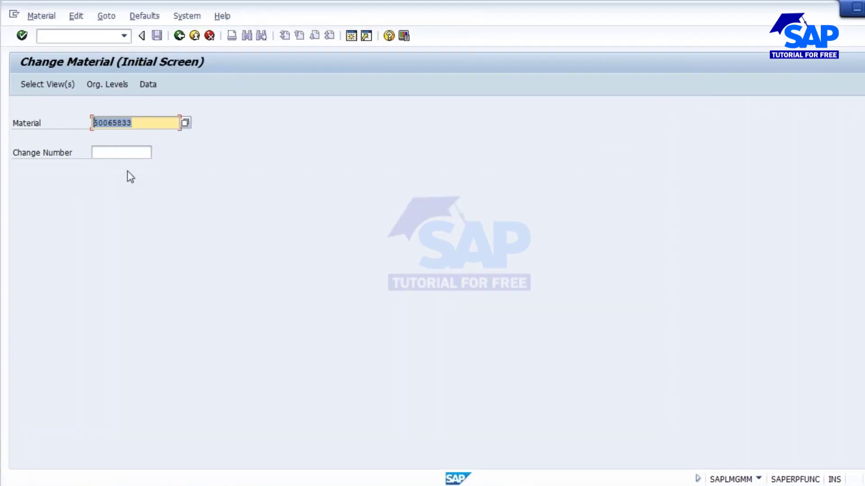
pyautogui.click(143, 120)
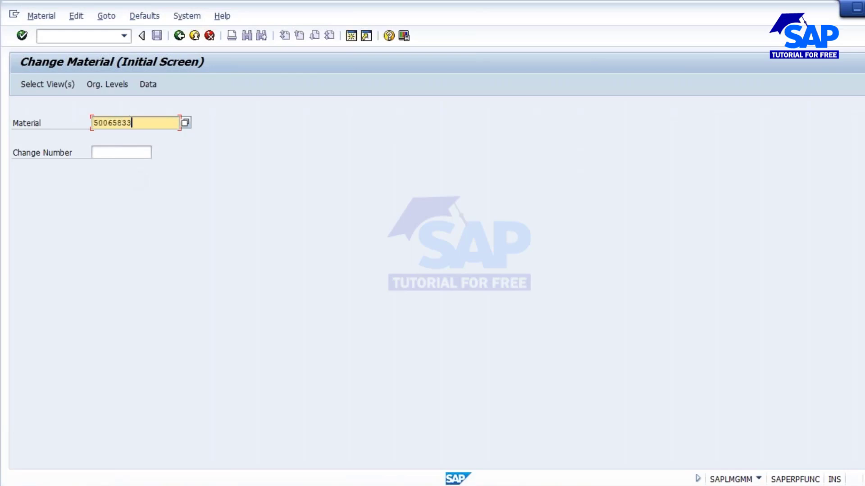
pyautogui.press('BackSpace')
pyautogui.write('4')
# Return to the Notepad notes and highlight the internal numbering range 50000000 - 59999999.
pyautogui.hotkey('alt', 'Tab')
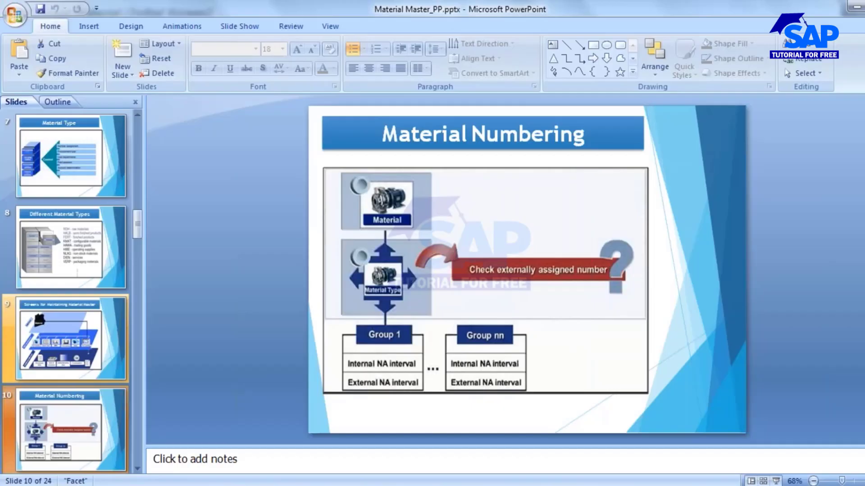
pyautogui.hotkey('alt', 'Tab')
pyautogui.moveTo(384, 205); pyautogui.dragTo(602, 205)
pyautogui.click(483, 250)
# Switch to PowerPoint, present the Material Numbering slide full screen, circle Material Type and draw a check mark at Material.
pyautogui.hotkey('alt', 'Tab')
pyautogui.click(775, 481)
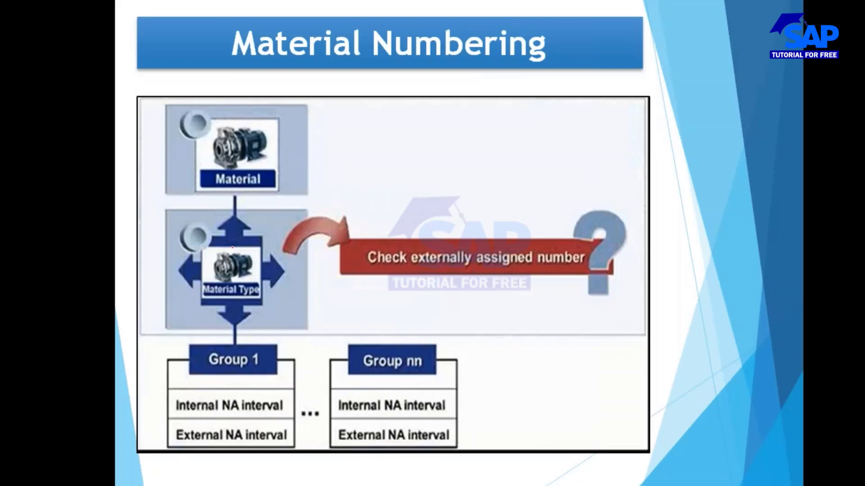
pyautogui.moveTo(216, 224)
pyautogui.mouseDown()
pyautogui.moveTo(195, 321)
pyautogui.moveTo(318, 252)
pyautogui.moveTo(201, 227)
pyautogui.moveTo(212, 223)
pyautogui.mouseUp()
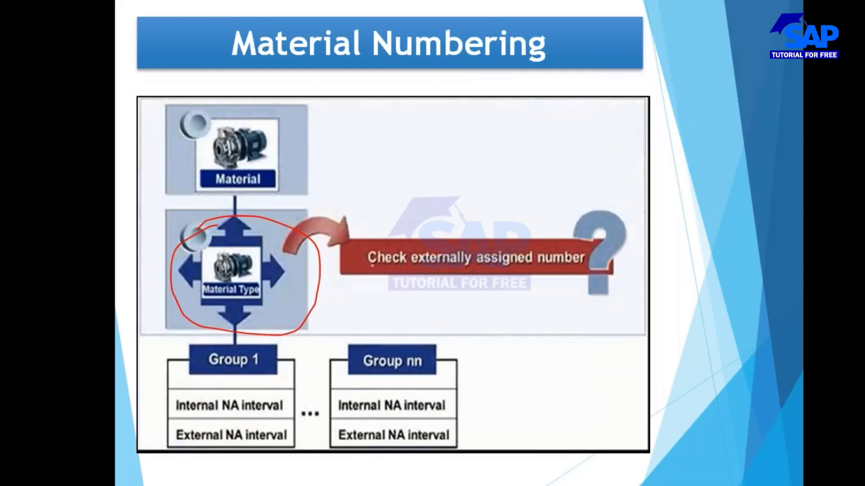
pyautogui.moveTo(272, 166); pyautogui.dragTo(324, 135)
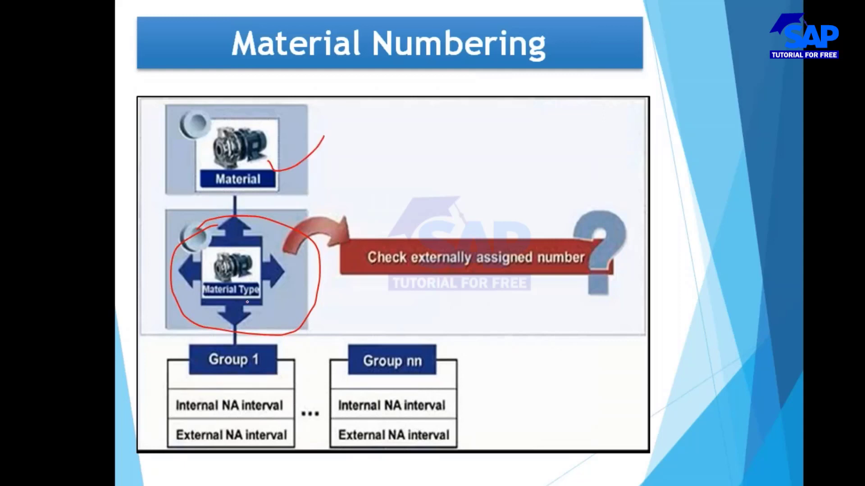
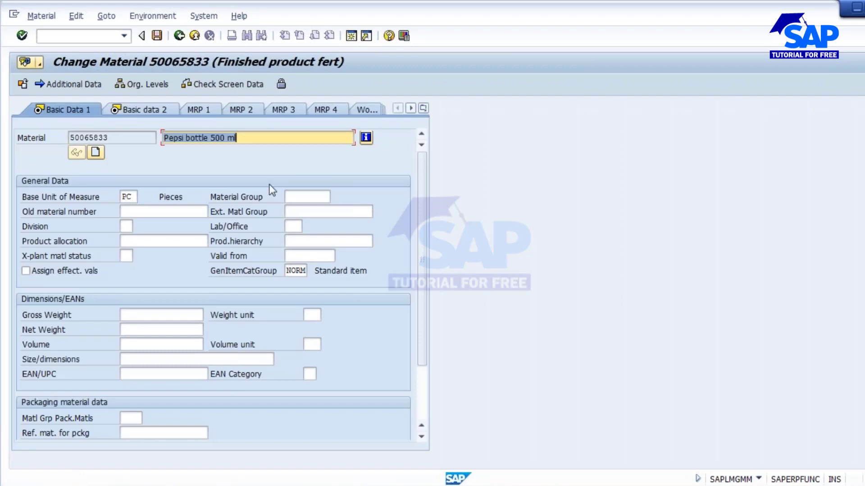
# Set the Material Group of Pepsi bottle 500 ml to 00706 in the Basic Data 1 view and save the material.
pyautogui.click(158, 111)
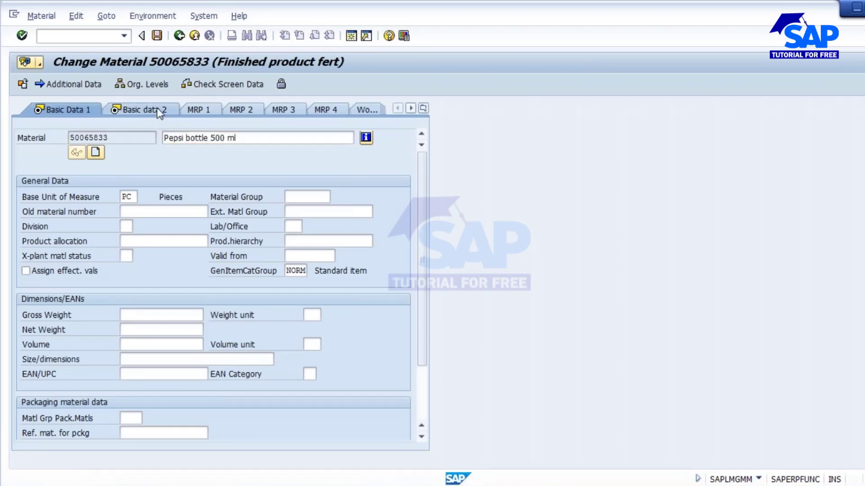
pyautogui.click(63, 109)
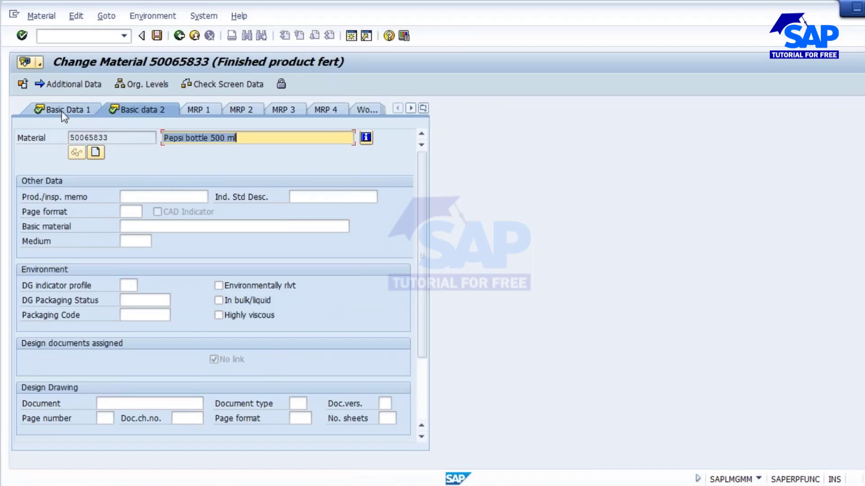
pyautogui.click(80, 112)
pyautogui.click(145, 112)
pyautogui.click(70, 111)
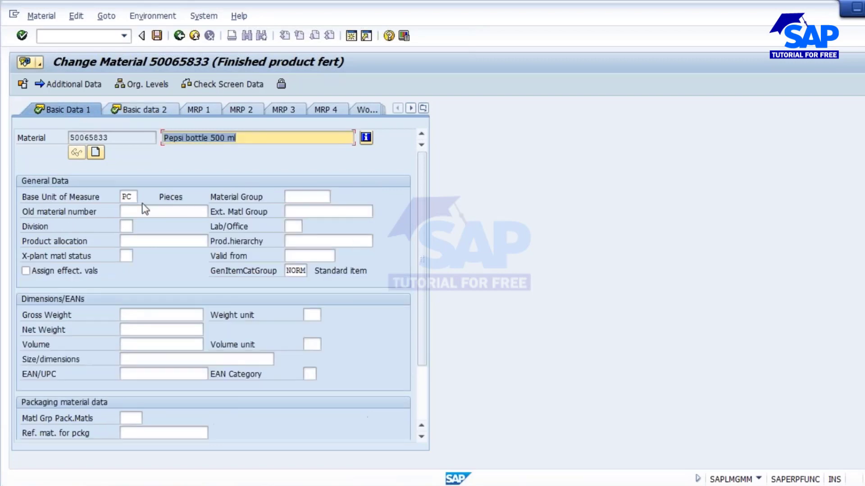
pyautogui.moveTo(238, 138); pyautogui.dragTo(174, 138)
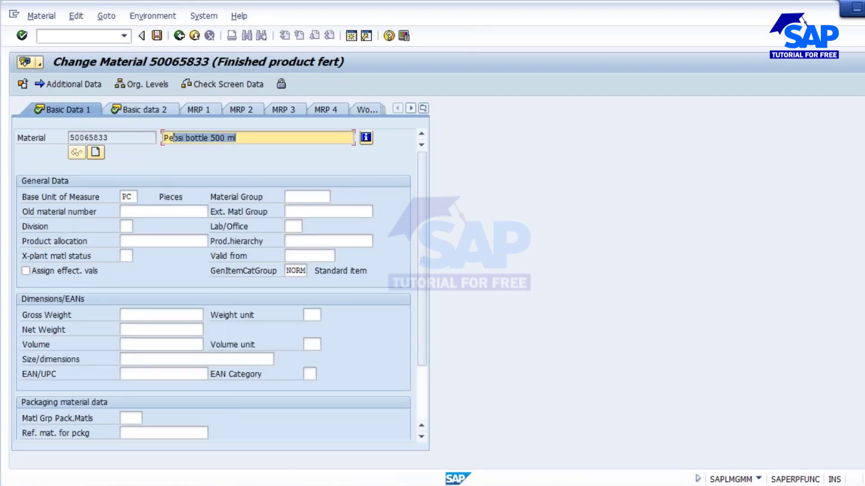
pyautogui.click(128, 197)
pyautogui.click(311, 198)
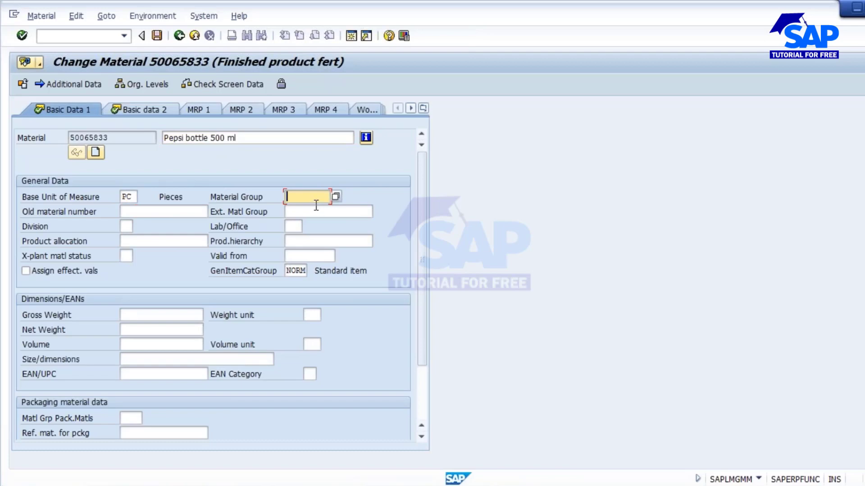
pyautogui.write('00706')
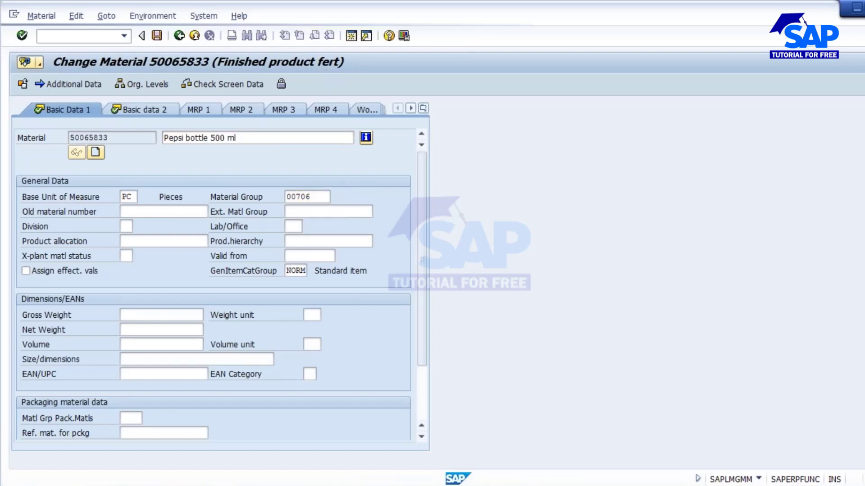
pyautogui.press('Return')
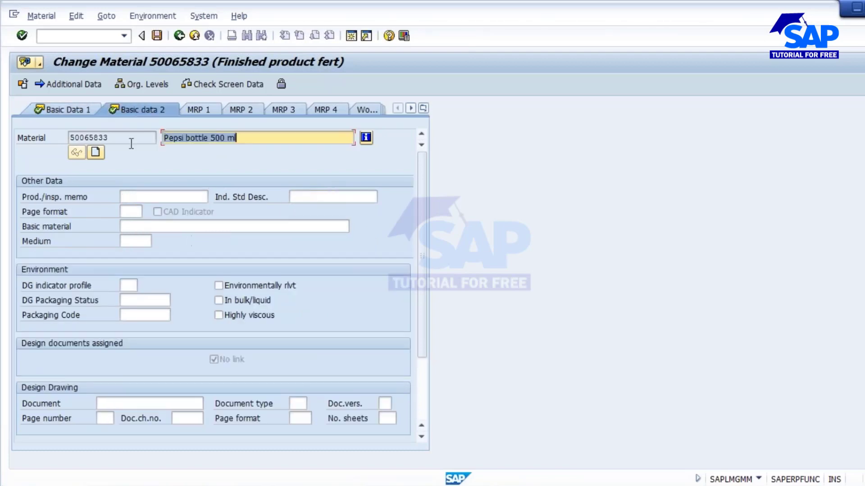
pyautogui.click(72, 109)
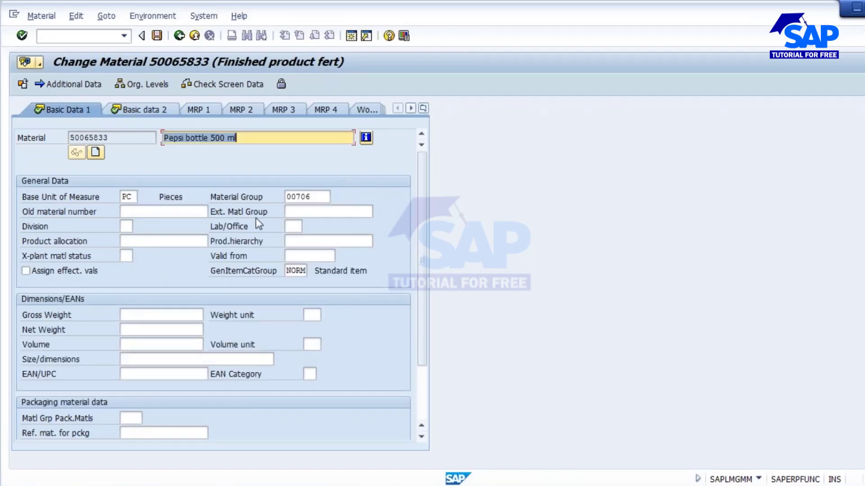
pyautogui.click(157, 36)
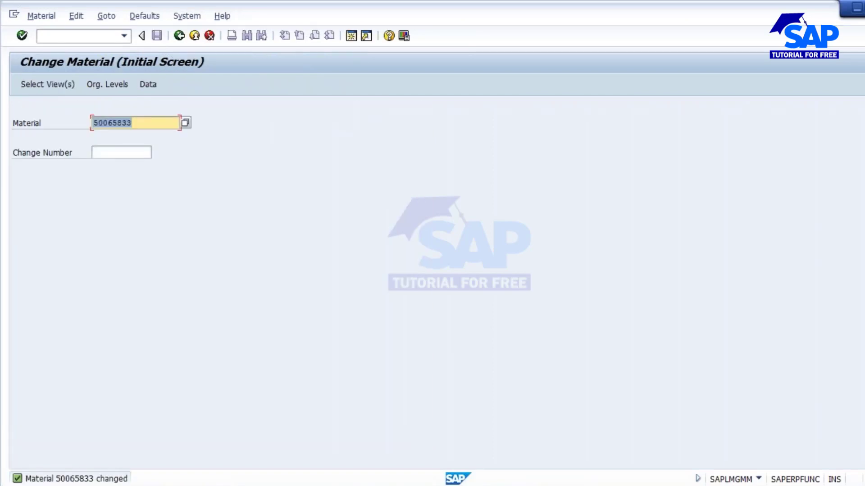
# Open material 50065833 for change in the MRP 1, MRP 2, MRP 3 and MRP 4 views for plant 1000.
pyautogui.press('Return')
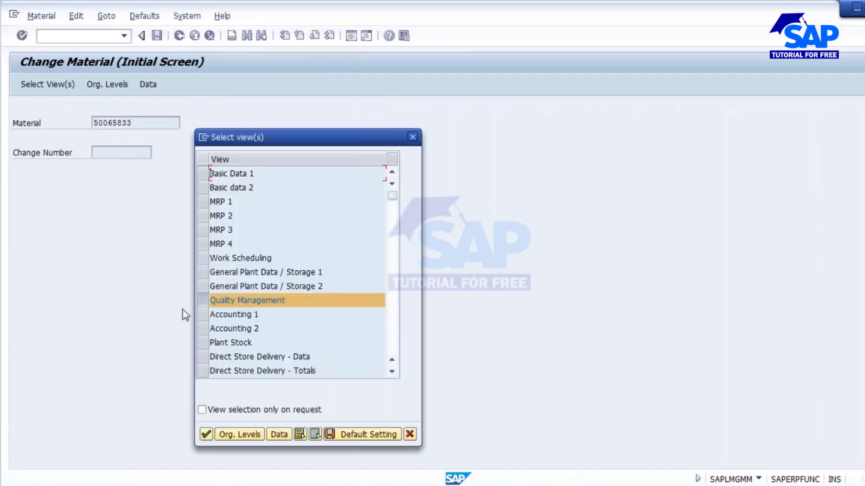
pyautogui.click(204, 207)
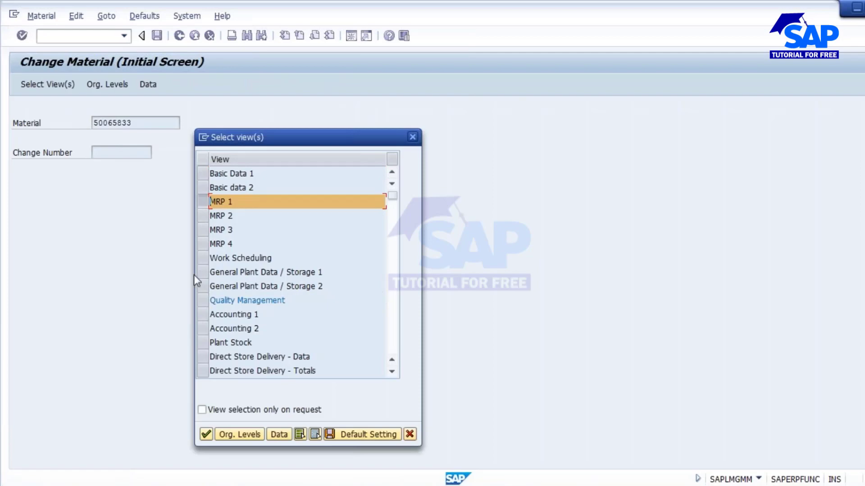
pyautogui.click(201, 217)
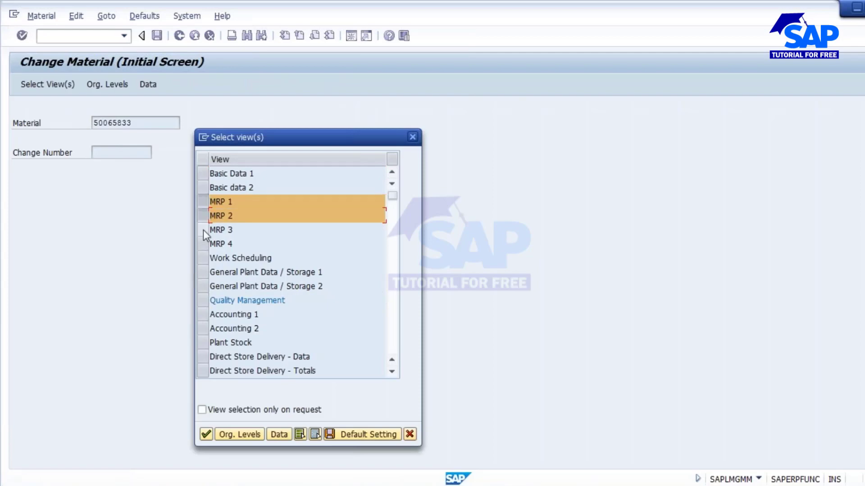
pyautogui.click(203, 230)
pyautogui.click(200, 244)
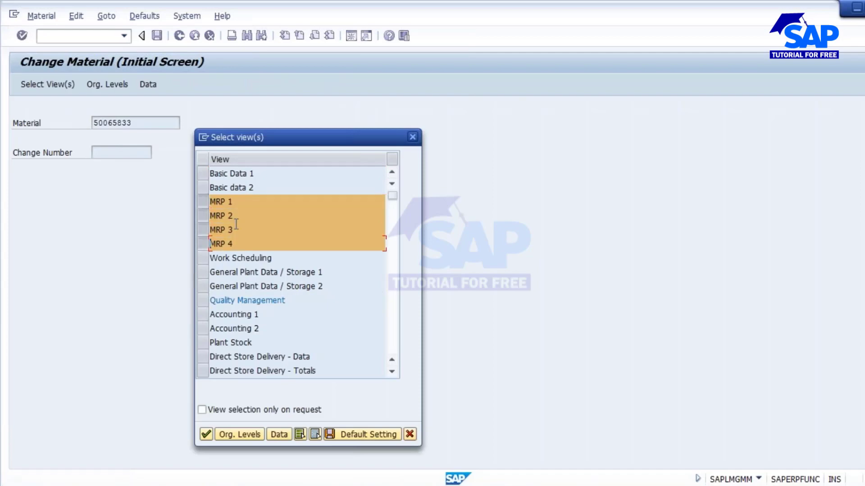
pyautogui.click(206, 435)
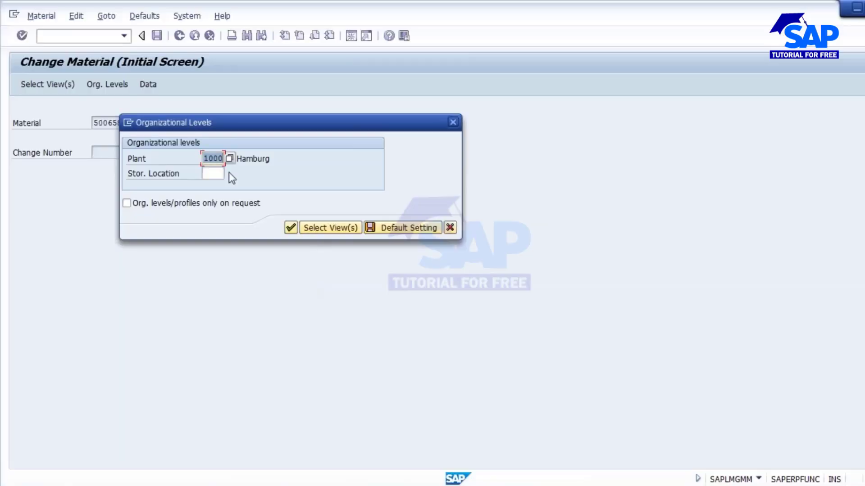
pyautogui.click(289, 227)
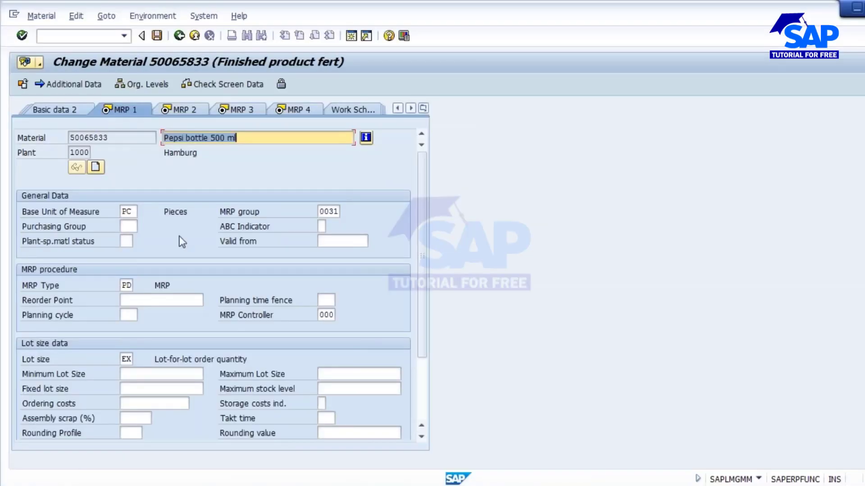
# Examine the MRP Type, MRP Controller, plant and material number in the MRP 1 view, and return to the initial screen.
pyautogui.press('Tab')
pyautogui.click(128, 288)
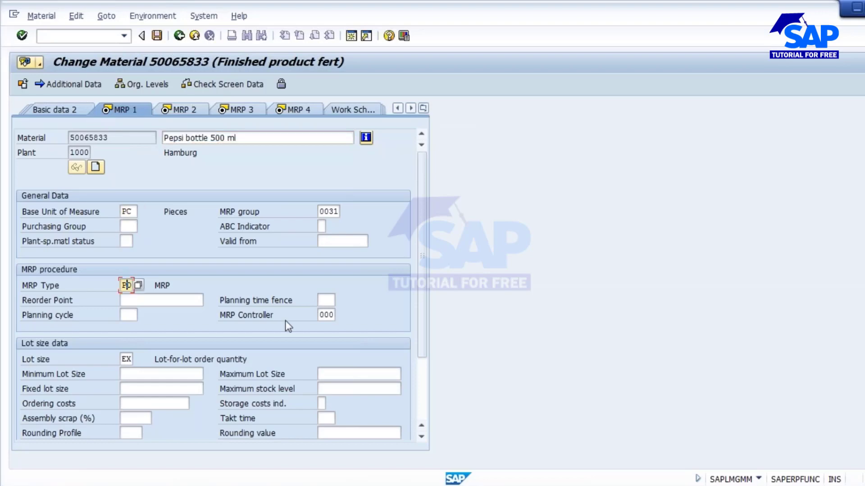
pyautogui.click(327, 316)
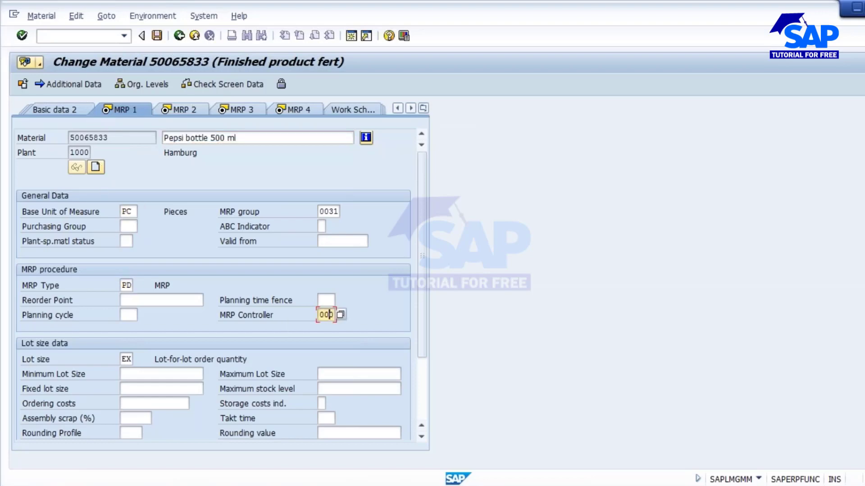
pyautogui.doubleClick(74, 152)
pyautogui.moveTo(118, 141); pyautogui.dragTo(60, 140)
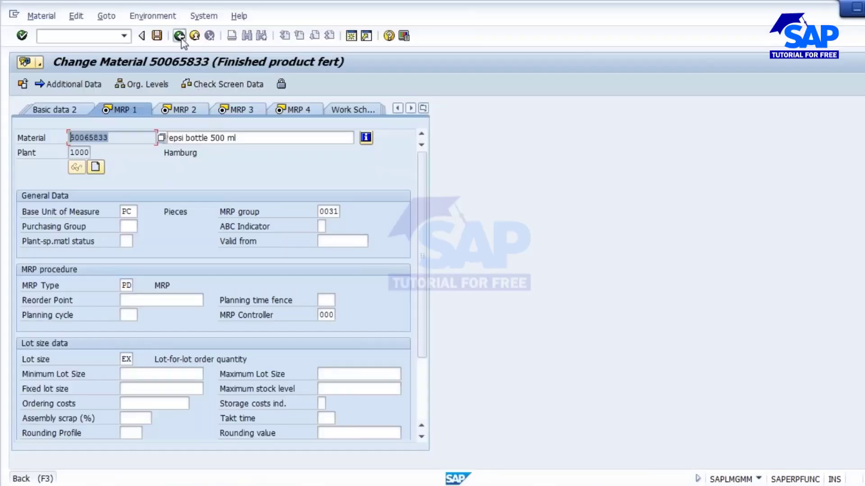
pyautogui.click(181, 38)
# Select only the MRP 1 view of the material and go to the storage location in its organizational levels.
pyautogui.press('Return')
pyautogui.press('Return')
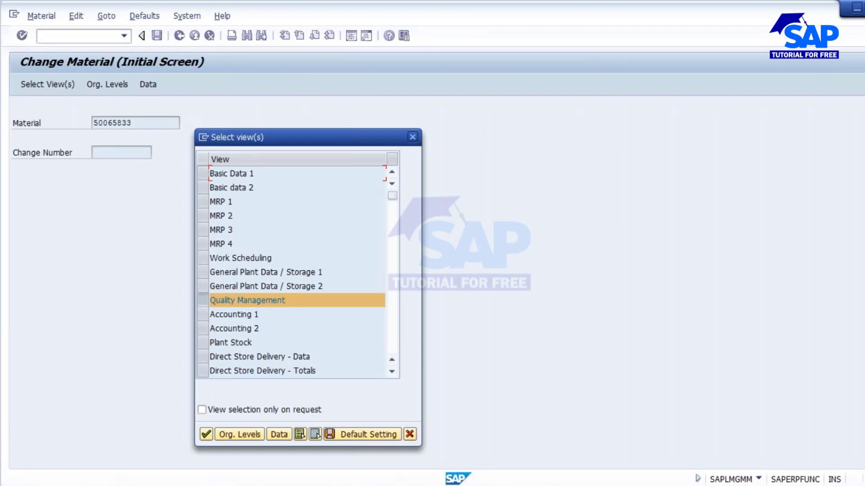
pyautogui.click(203, 300)
pyautogui.click(203, 202)
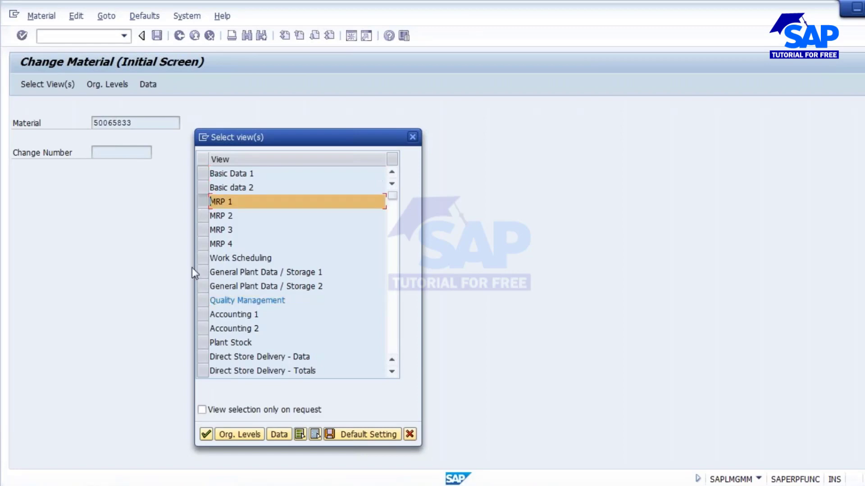
pyautogui.click(207, 437)
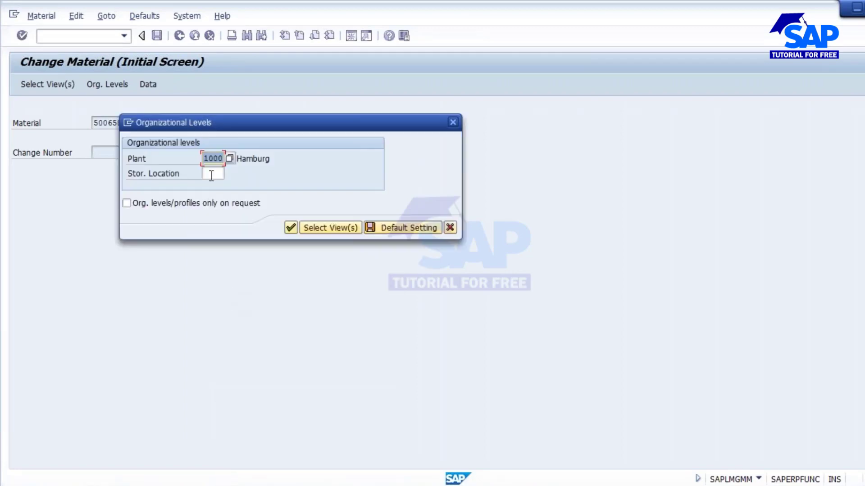
pyautogui.click(211, 175)
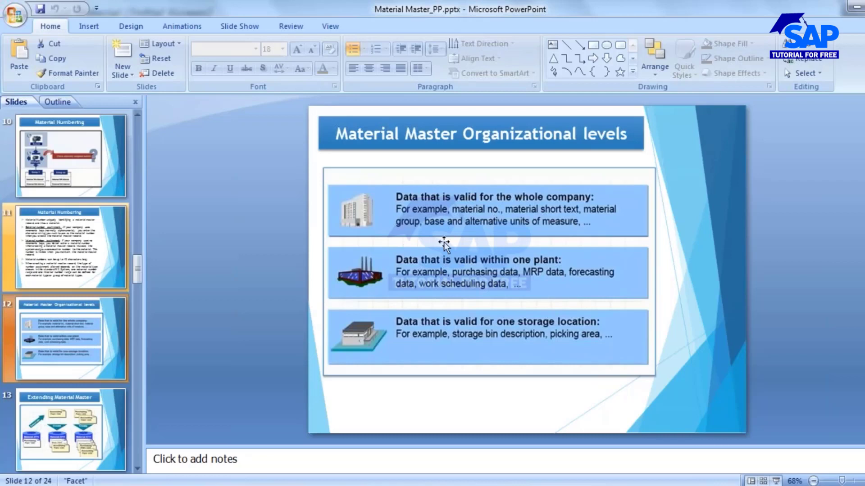
# Show the Extending Material Master slide in PowerPoint, return to SAP and cancel the organizational levels entry.
pyautogui.click(61, 427)
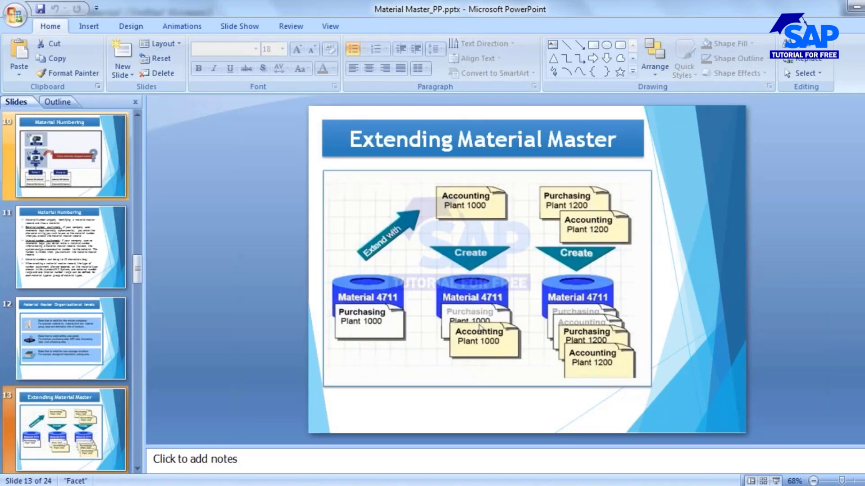
pyautogui.click(386, 427)
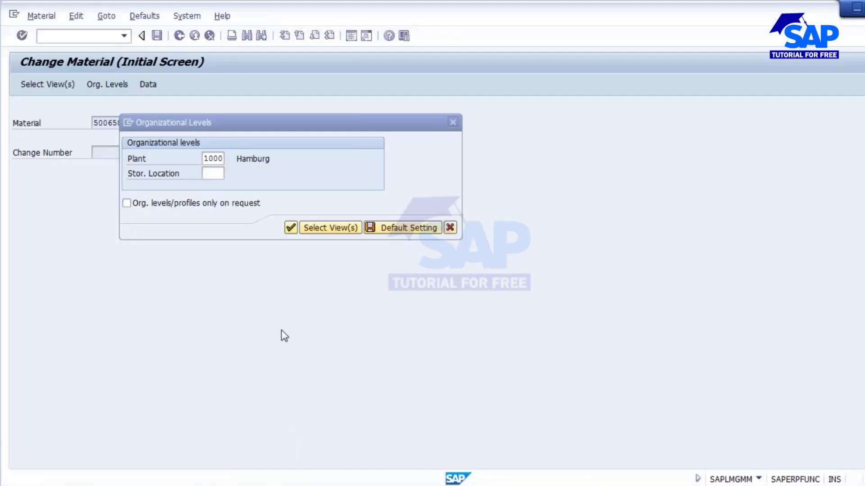
pyautogui.click(451, 228)
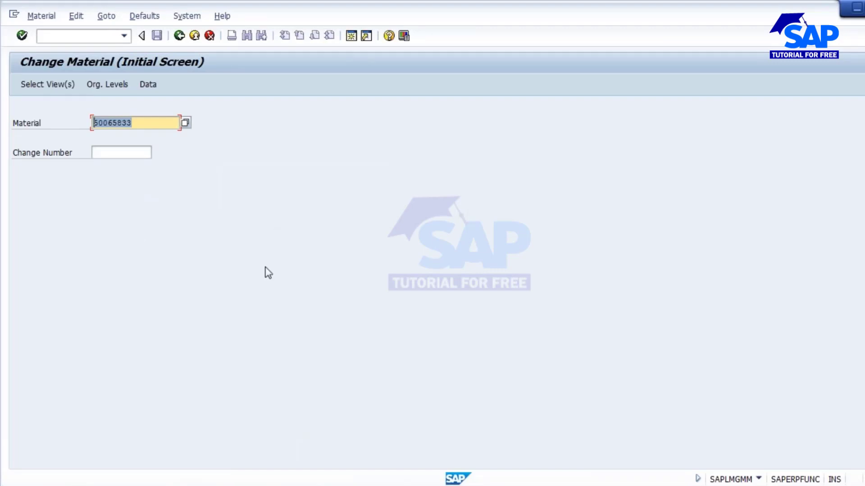
# Switch to the Notepad notes and add the line "1000 - GOA" below External Numbering, separated by a blank line.
pyautogui.hotkey('alt', 'Tab')
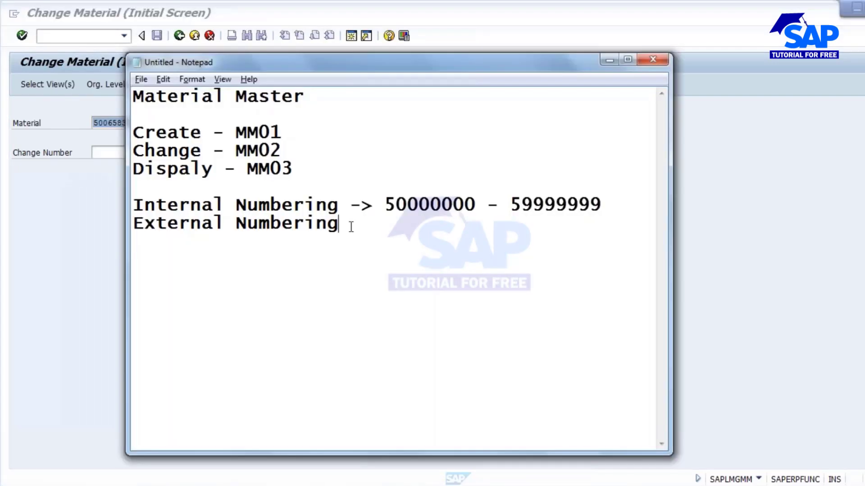
pyautogui.press('Return')
pyautogui.press('Return')
pyautogui.write('1000')
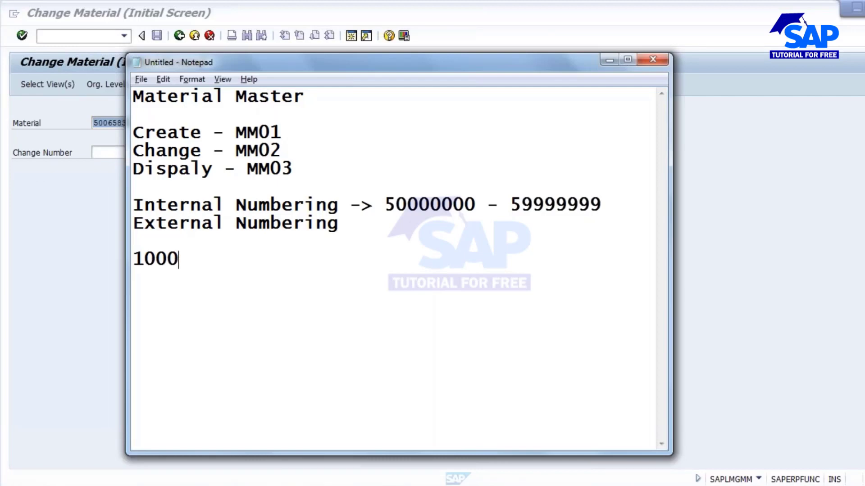
pyautogui.write(' - GOA')
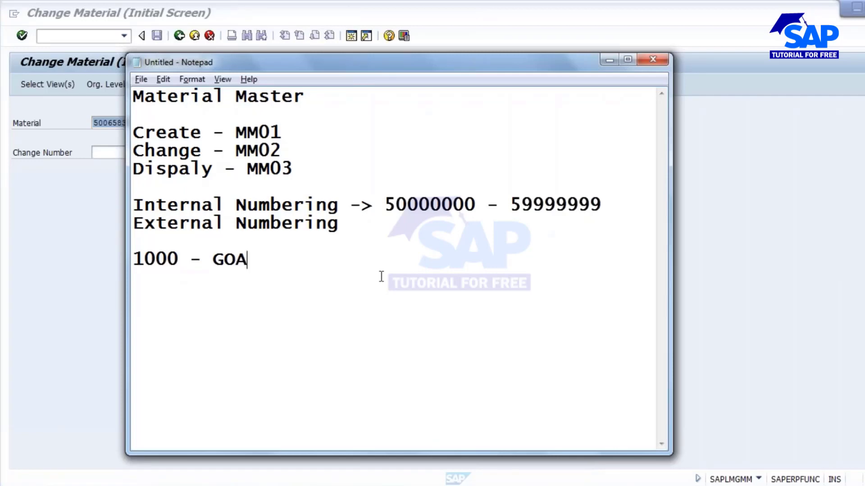
# Add the line "1100 - Mumbai" below the GOA plant, separated by a blank line.
pyautogui.press('Return')
pyautogui.press('Return')
pyautogui.write('1100')
pyautogui.press('Up')
pyautogui.write('-')
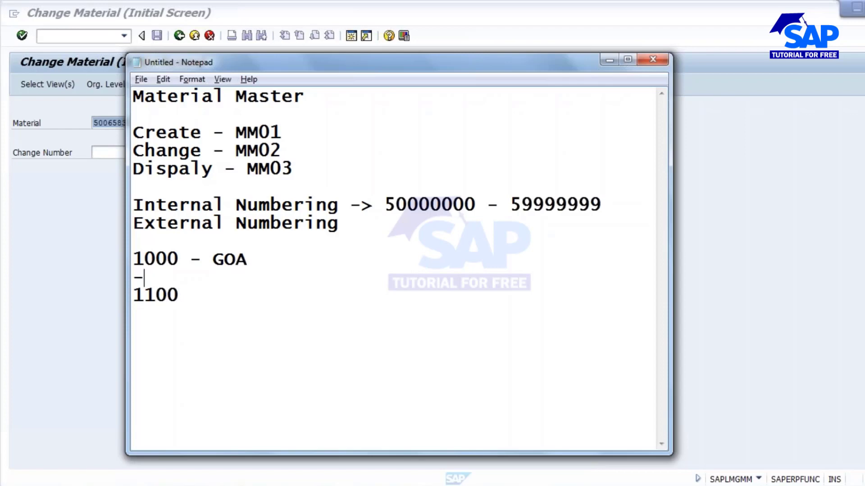
pyautogui.press('BackSpace')
pyautogui.press('Down')
pyautogui.press('Right')
pyautogui.press('Right')
pyautogui.press('Right')
pyautogui.press('Right')
pyautogui.write('Mumbai')
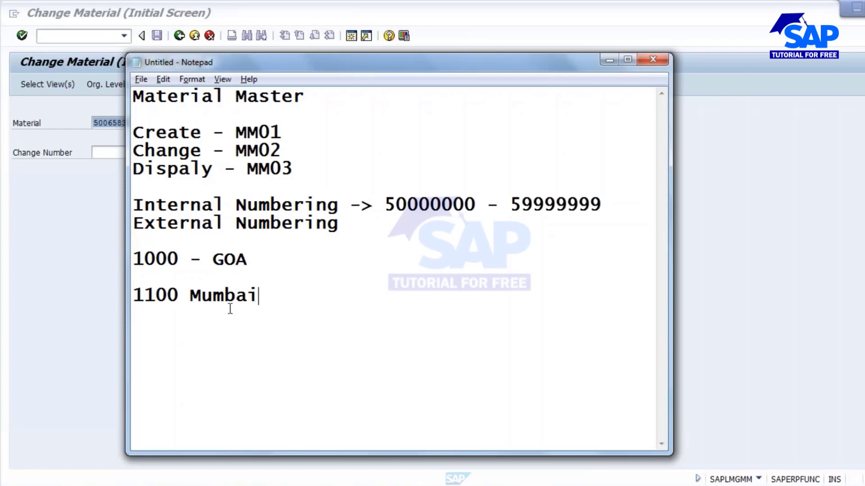
pyautogui.hotkey('ctrl', 'Left')
pyautogui.write('-')
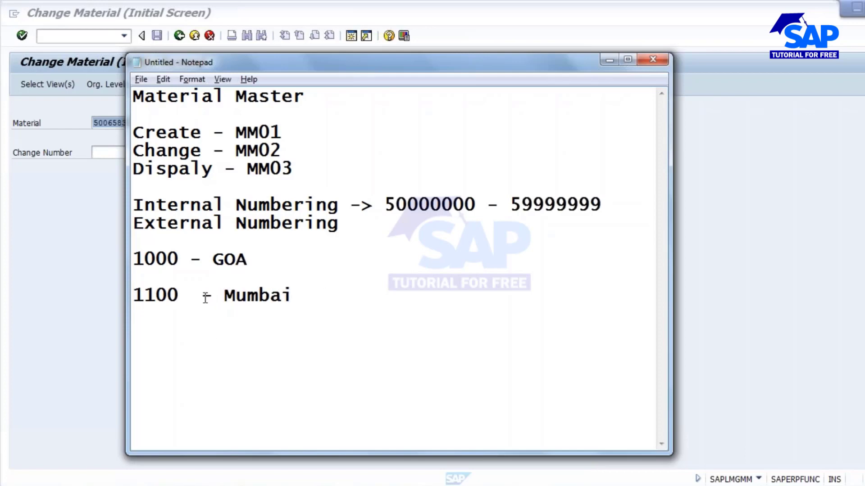
# Switch back to SAP and copy the material number 50065833 from the Change Material screen.
pyautogui.hotkey('alt', 'Tab')
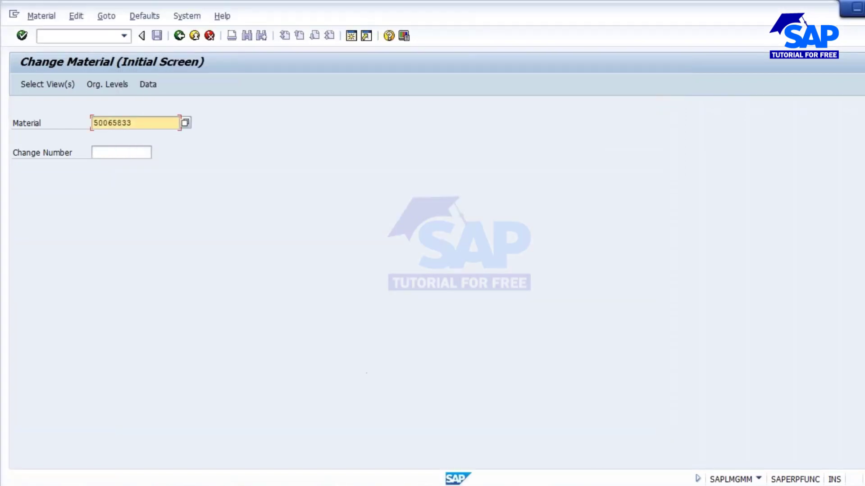
pyautogui.hotkey('alt', 'Tab')
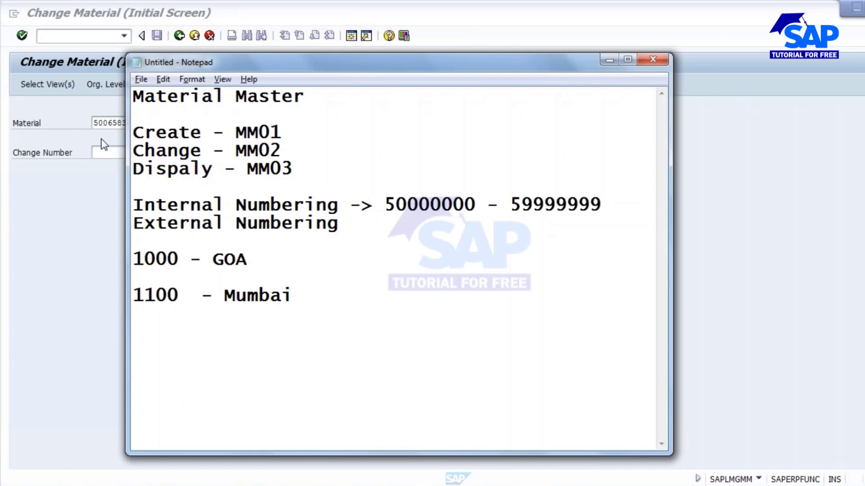
pyautogui.click(118, 122)
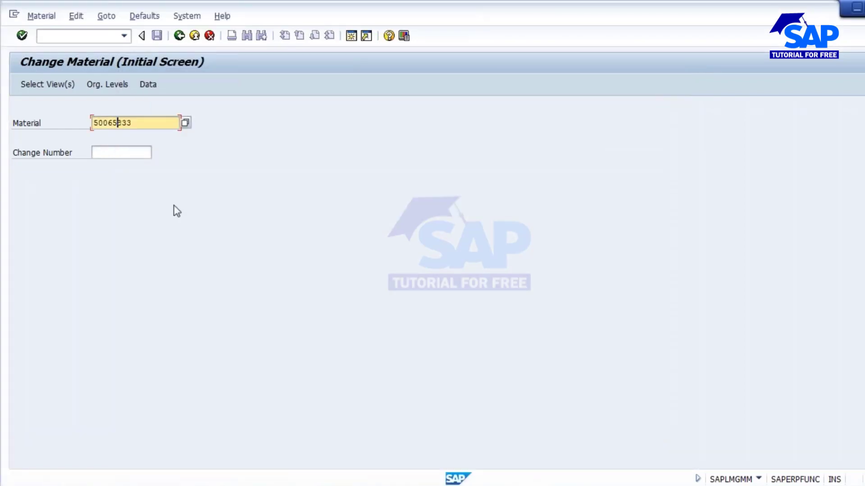
pyautogui.moveTo(136, 123); pyautogui.dragTo(47, 123)
pyautogui.hotkey('ctrl', 'c')
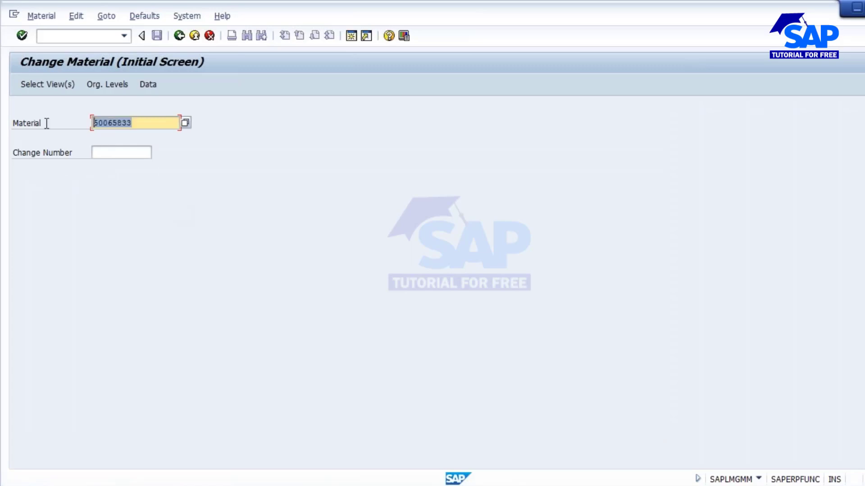
# Start immediate creation of a material, paste the copied number 50065833 as the material and proceed to view selection.
pyautogui.click(46, 185)
pyautogui.click(40, 17)
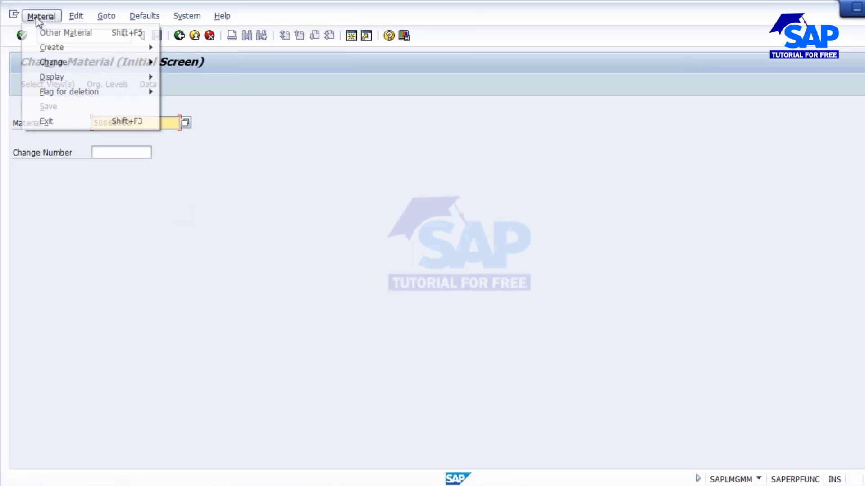
pyautogui.moveTo(50, 47)
pyautogui.click(184, 48)
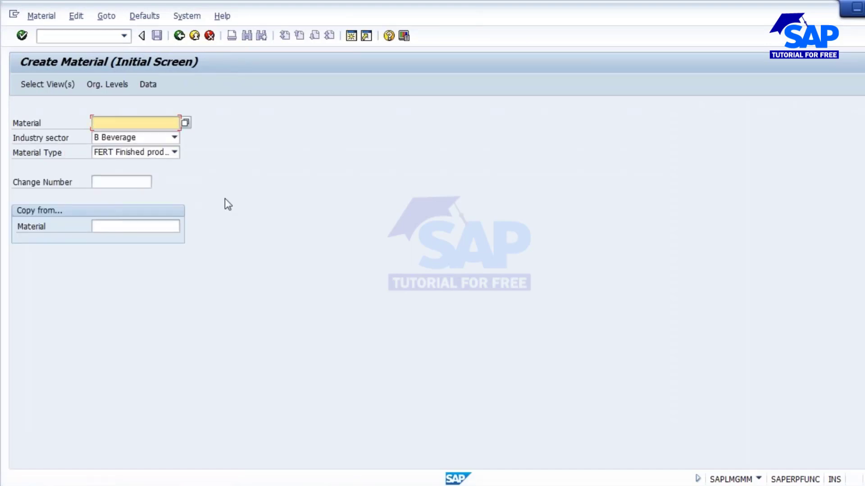
pyautogui.hotkey('ctrl', 'v')
pyautogui.press('Return')
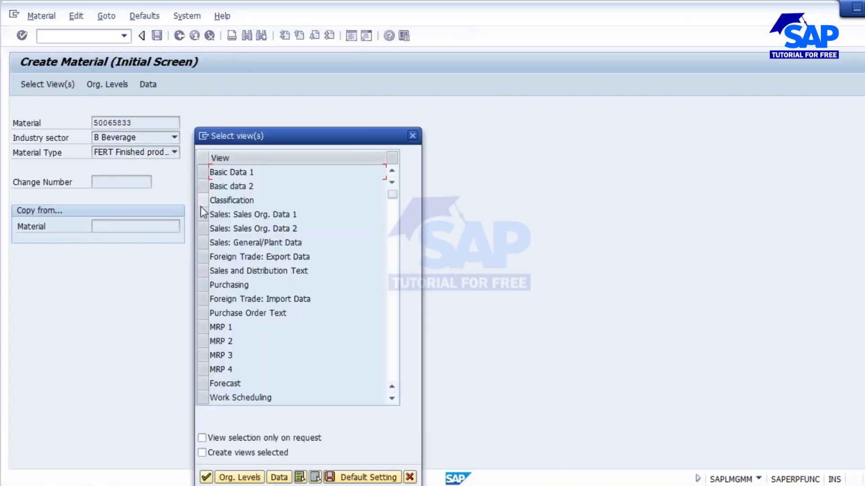
# Select the Basic Data 1, Basic data 2, MRP 1 to MRP 4 and Work Scheduling views.
pyautogui.click(203, 174)
pyautogui.click(202, 187)
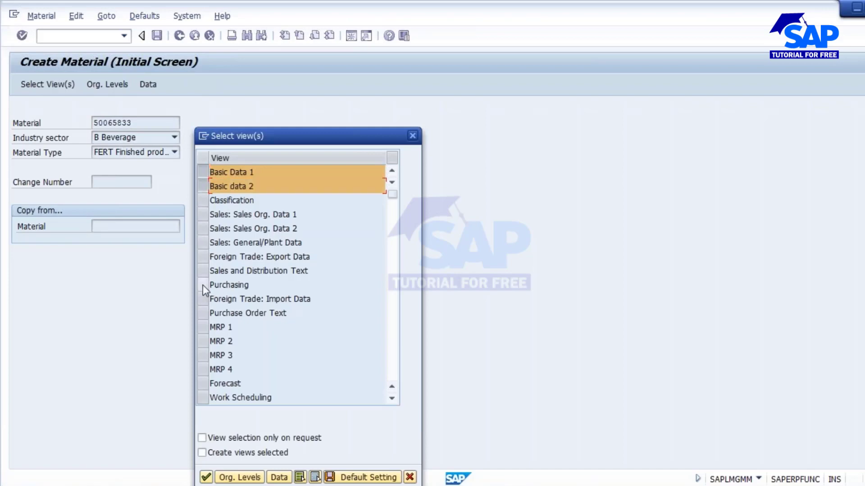
pyautogui.click(202, 328)
pyautogui.click(204, 342)
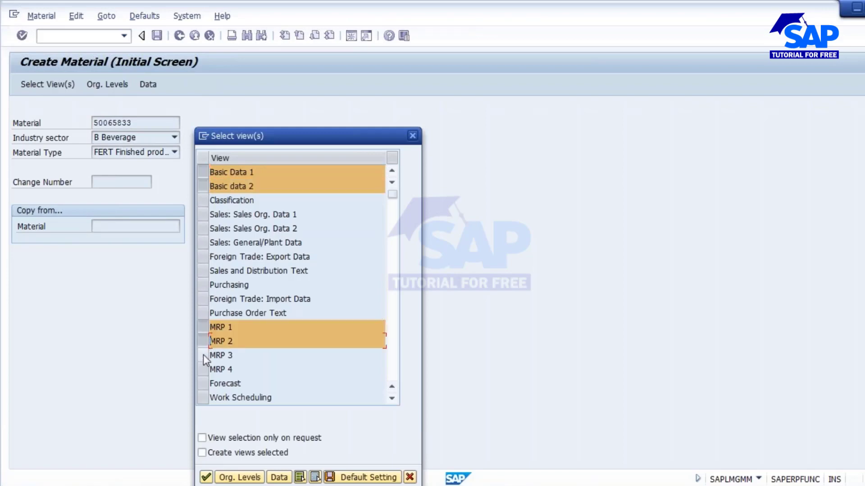
pyautogui.click(204, 355)
pyautogui.click(203, 369)
pyautogui.click(203, 397)
# Add the General Plant Data / Storage 1 and 2 and Accounting 1 and 2 views, and proceed to the organizational levels.
pyautogui.scroll(-1, 293, 288)
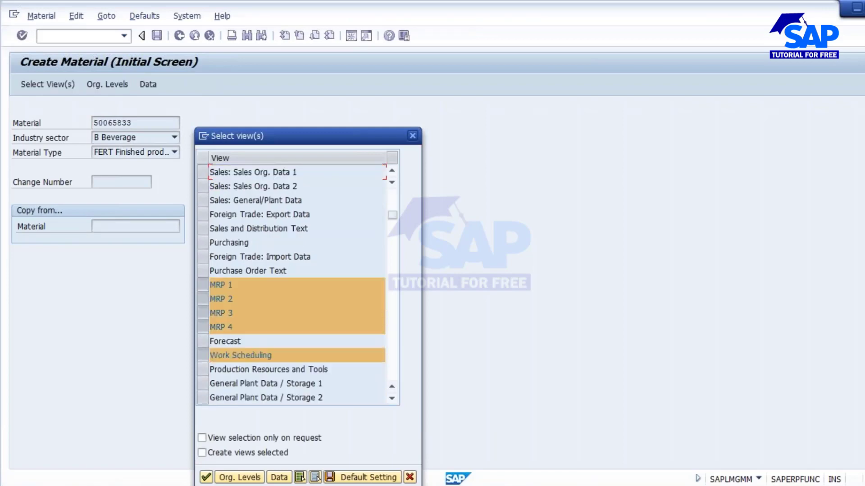
pyautogui.click(203, 384)
pyautogui.click(203, 398)
pyautogui.scroll(-1, 236, 332)
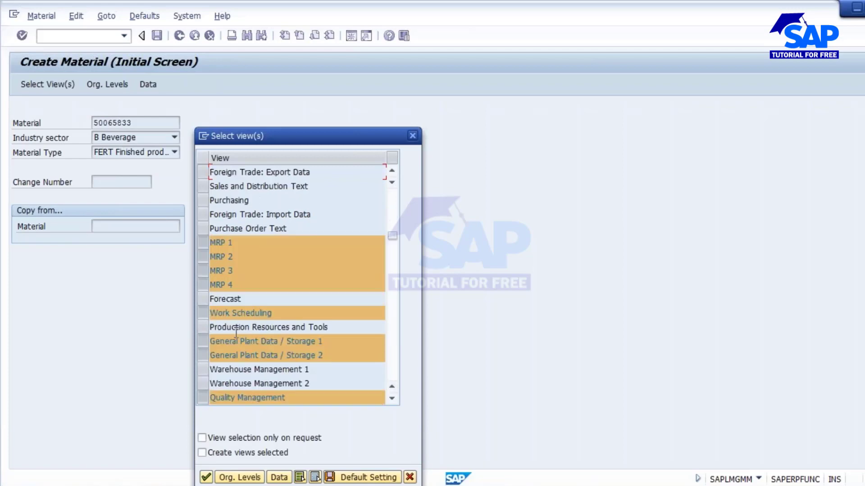
pyautogui.scroll(-1, 228, 392)
pyautogui.click(204, 369)
pyautogui.click(203, 384)
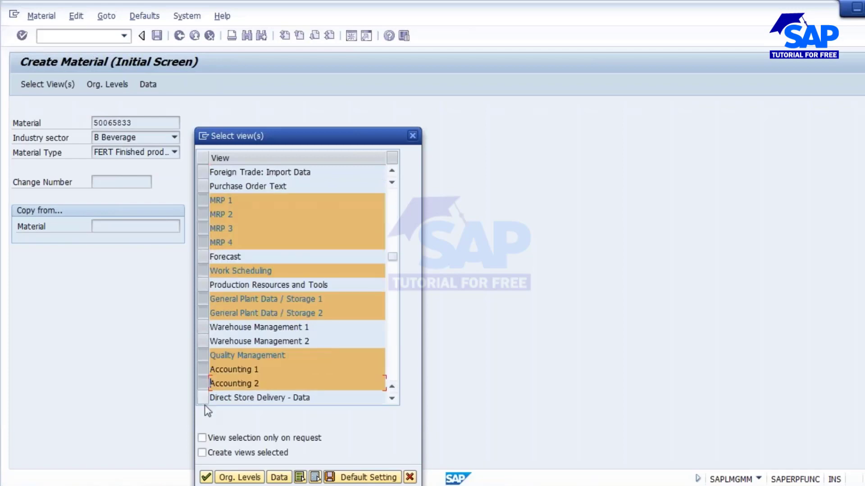
pyautogui.click(240, 478)
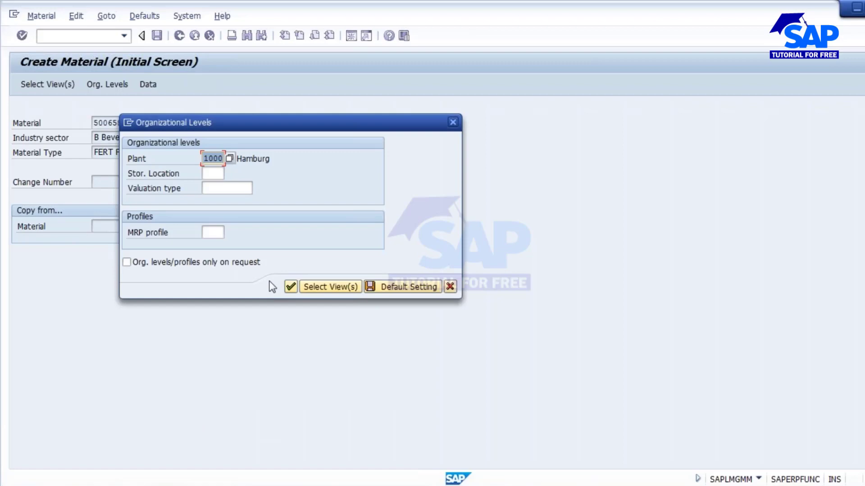
# Set the plant to 1100, and enter MRP type PD, MRP controller 000 and lot size EX in the MRP 1 view.
pyautogui.write('1100')
pyautogui.click(291, 287)
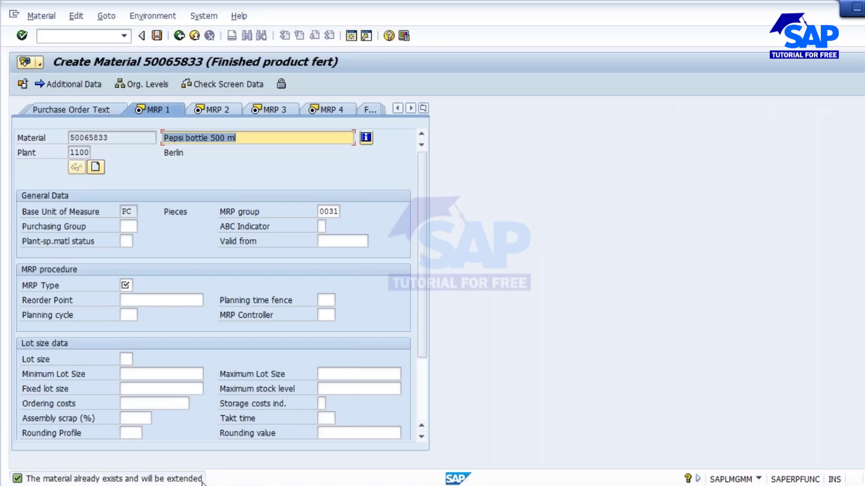
pyautogui.write('PD')
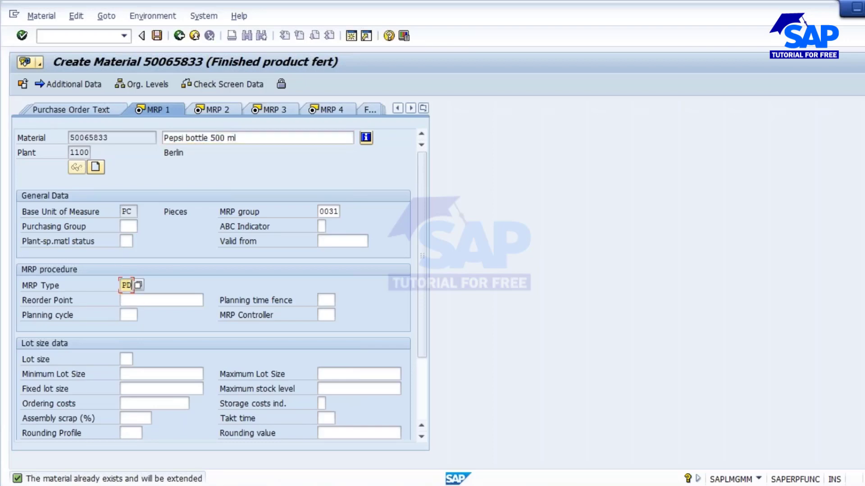
pyautogui.click(325, 315)
pyautogui.write('000')
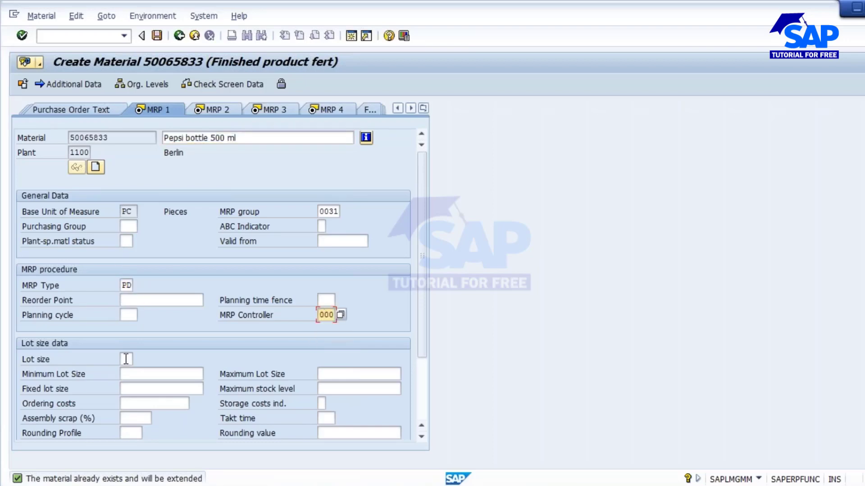
pyautogui.click(125, 359)
pyautogui.write('EX')
pyautogui.press('Return')
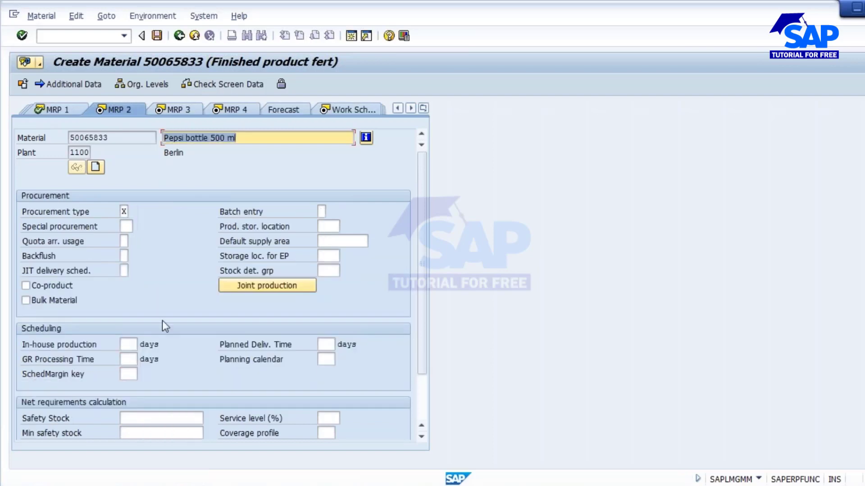
# Complete the MRP 2 scheduling data with SchedMargin key 000 and an in-house production time of 1 day.
pyautogui.click(128, 374)
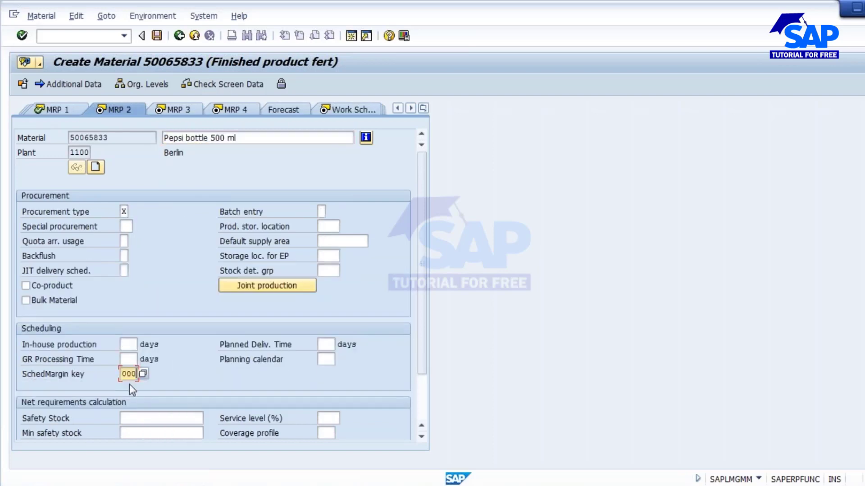
pyautogui.press('Return')
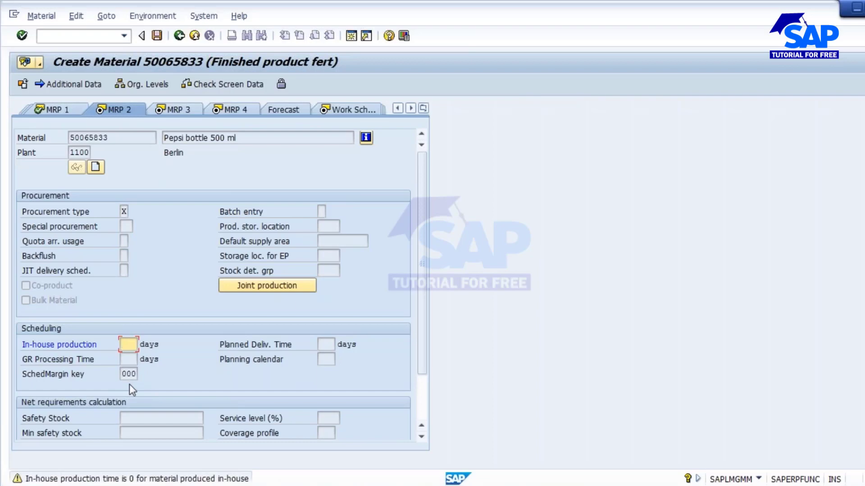
pyautogui.write('1')
pyautogui.press('Return')
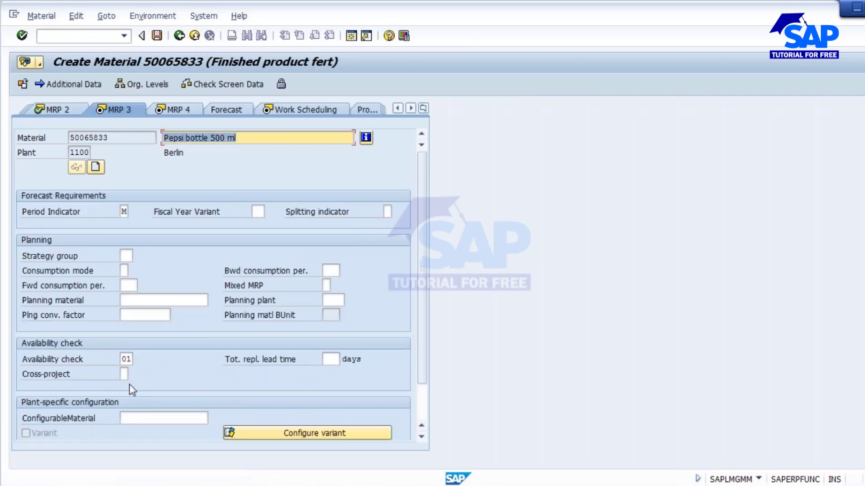
# Set the MRP 3 availability check to 02 and proceed through the remaining views to Accounting 1.
pyautogui.click(126, 359)
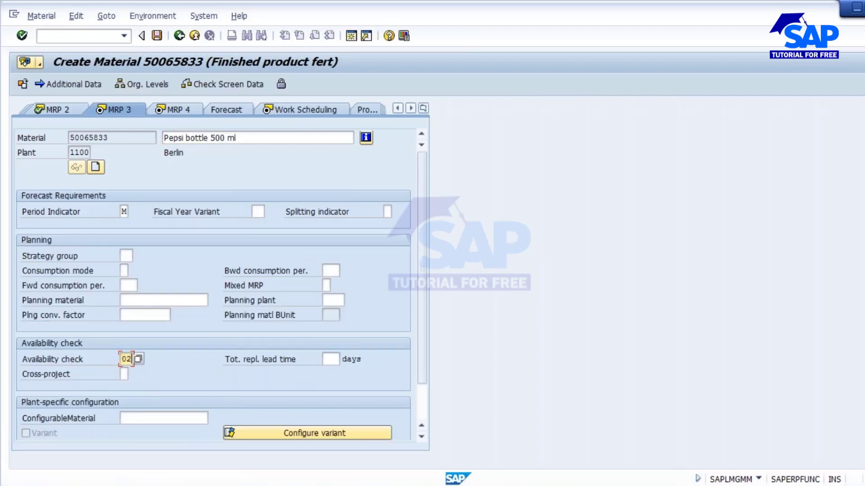
pyautogui.press('Return')
pyautogui.press('Return')
pyautogui.press('Return')
pyautogui.press('Return')
pyautogui.press('Return')
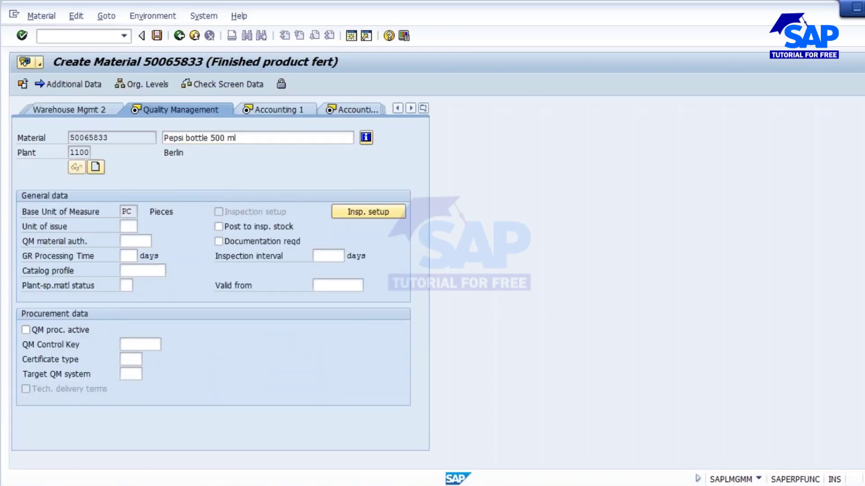
pyautogui.press('Return')
# Set valuation class 7920, price control S and a standard price in Accounting 1, and save the material.
pyautogui.click(135, 286)
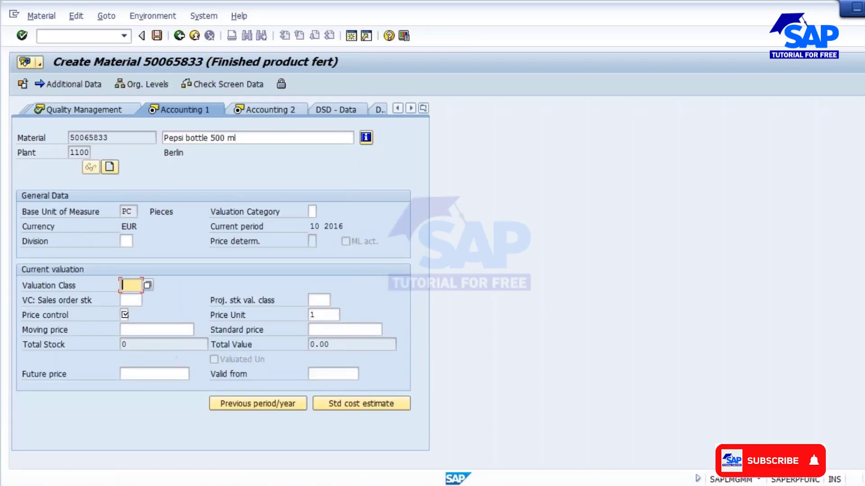
pyautogui.press('F4')
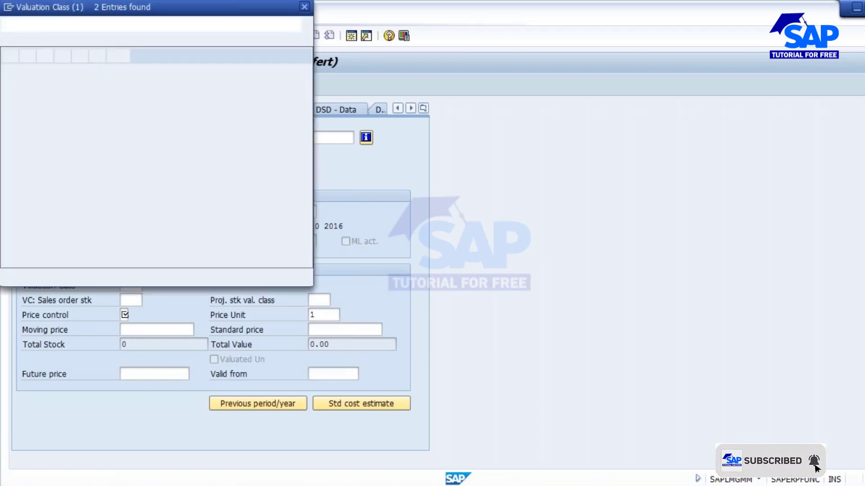
pyautogui.press('Return')
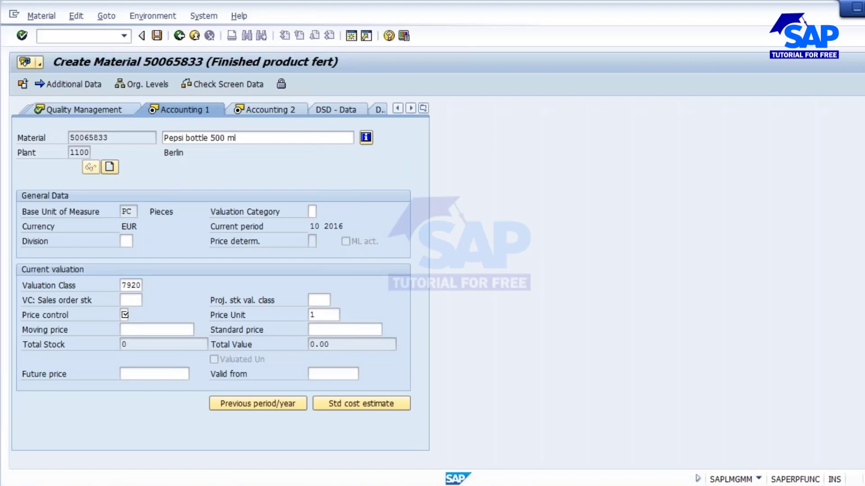
pyautogui.press('F4')
pyautogui.press('Return')
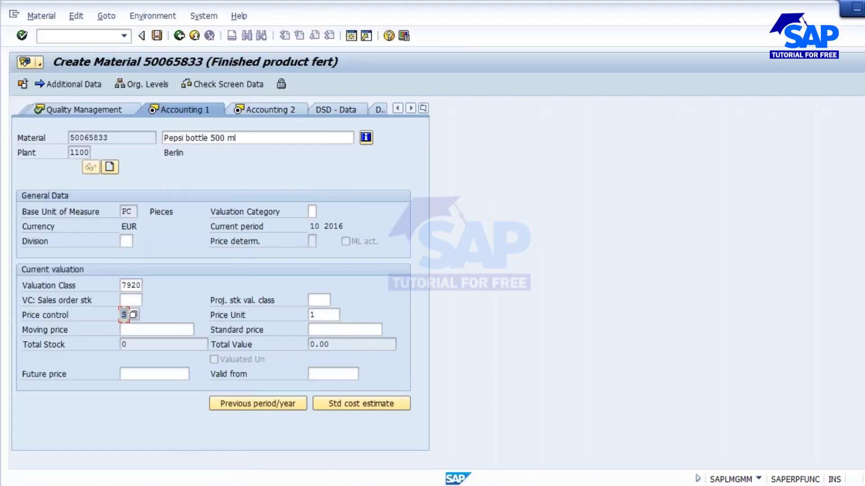
pyautogui.click(328, 332)
pyautogui.press('Return')
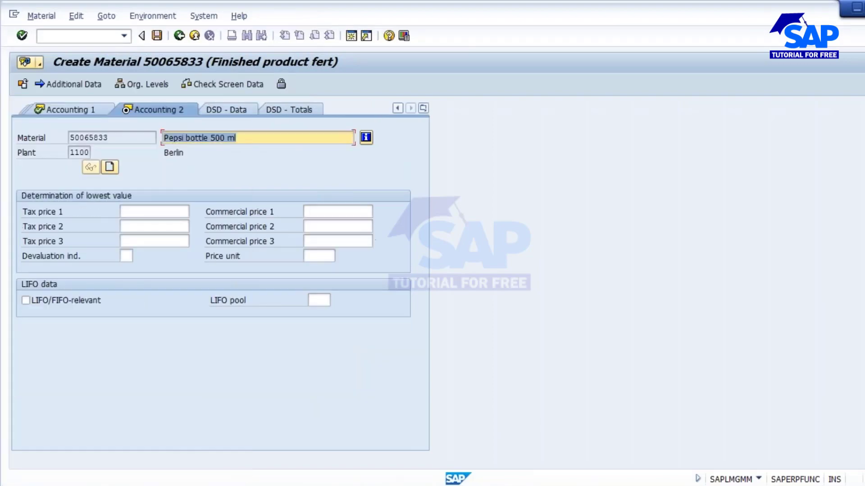
pyautogui.press('Return')
pyautogui.press('Return')
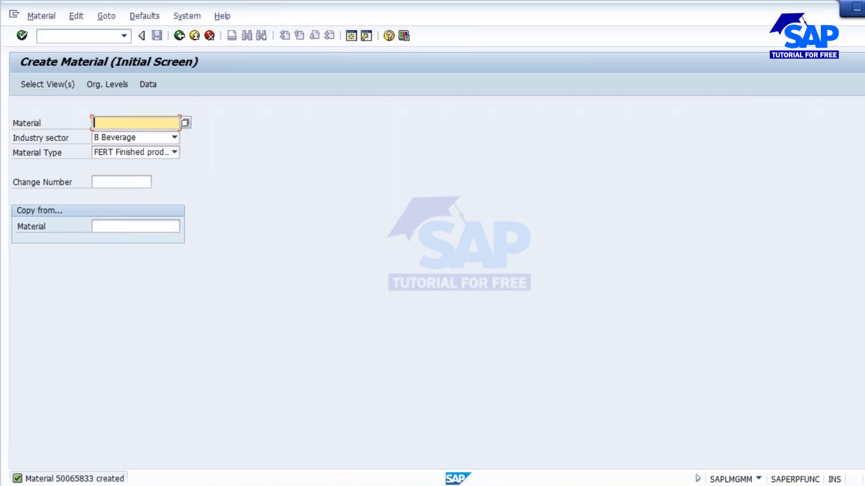
# Highlight the display code MM03 in the Notepad notes, and switch back to SAP to open material 50065833 for display.
pyautogui.click(275, 485)
pyautogui.doubleClick(253, 170)
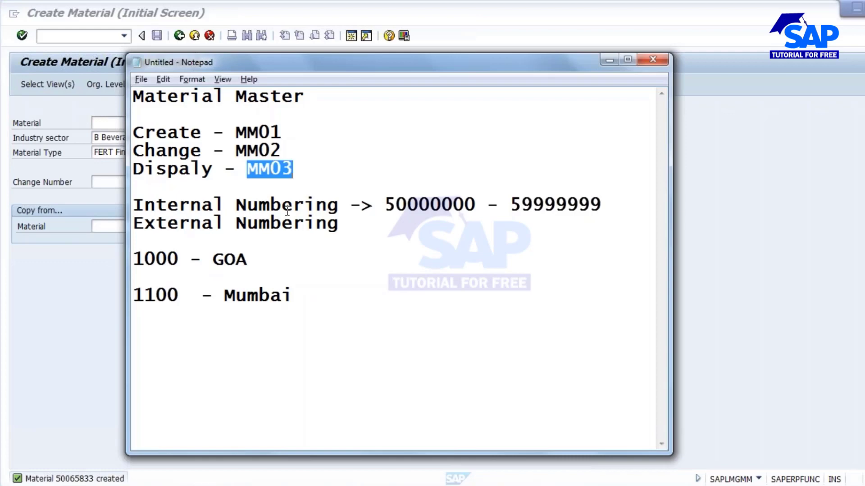
pyautogui.hotkey('alt', 'Tab')
pyautogui.click(44, 17)
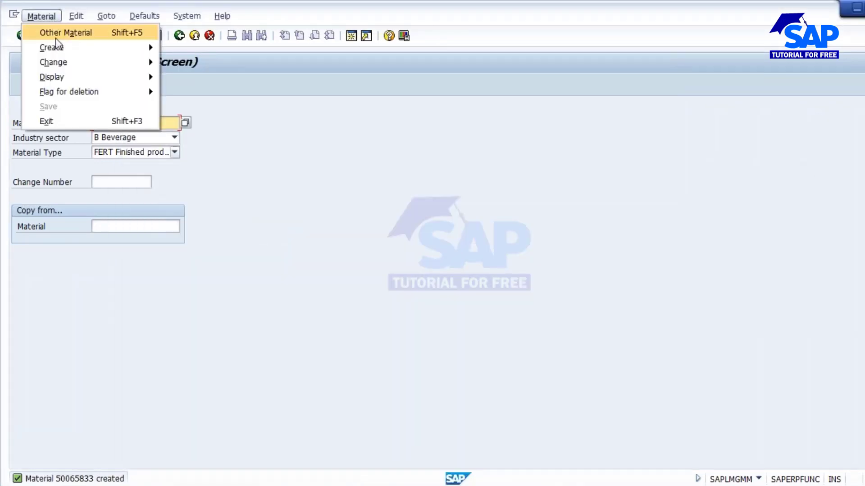
pyautogui.moveTo(65, 81)
pyautogui.click(181, 75)
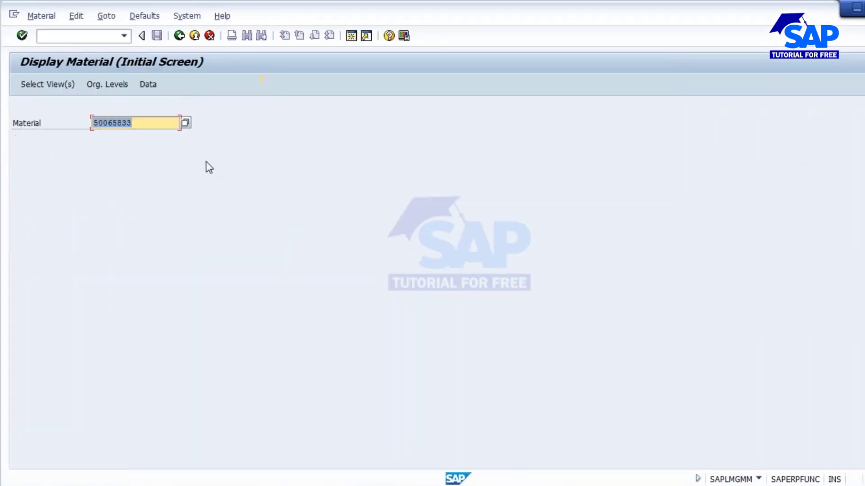
pyautogui.press('Return')
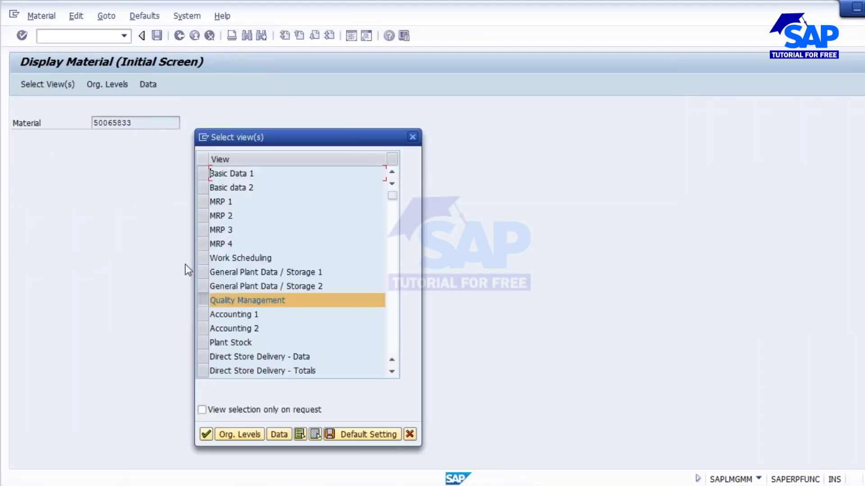
# Select only the MRP 1 to MRP 4 views, without Quality Management, and proceed to the organizational levels.
pyautogui.click(206, 301)
pyautogui.click(204, 202)
pyautogui.click(203, 216)
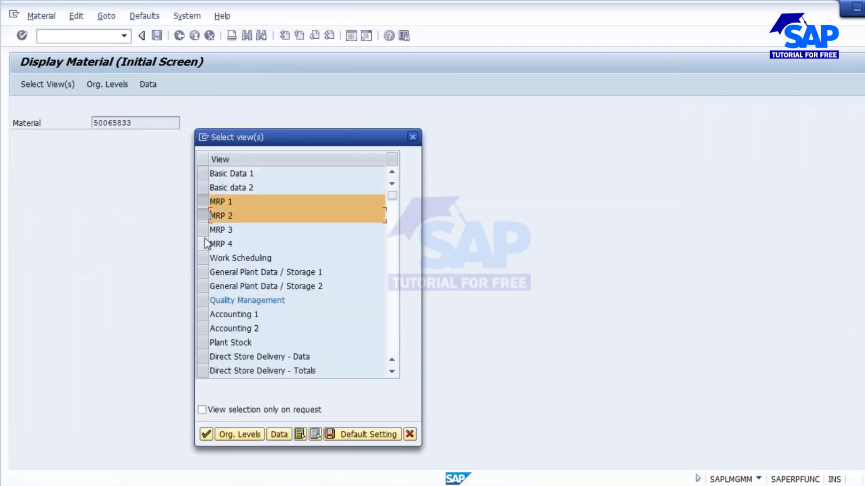
pyautogui.click(203, 230)
pyautogui.click(203, 244)
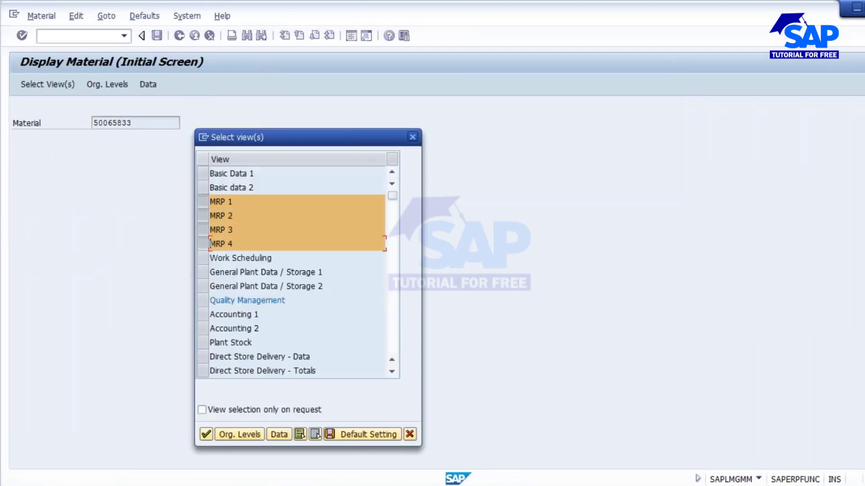
pyautogui.click(231, 436)
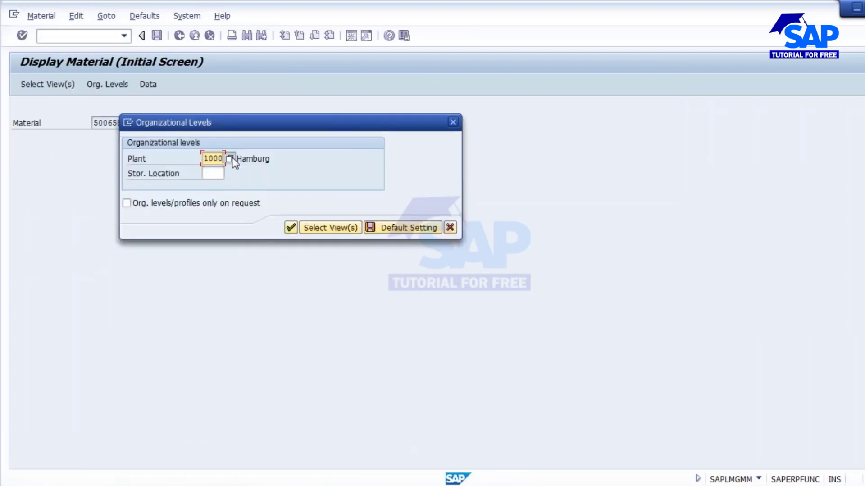
# Look up the plants maintained for the material, choose plant 1000 and display its MRP 1 data.
pyautogui.press('F4')
pyautogui.moveTo(239, 245); pyautogui.dragTo(450, 144)
pyautogui.click(307, 178)
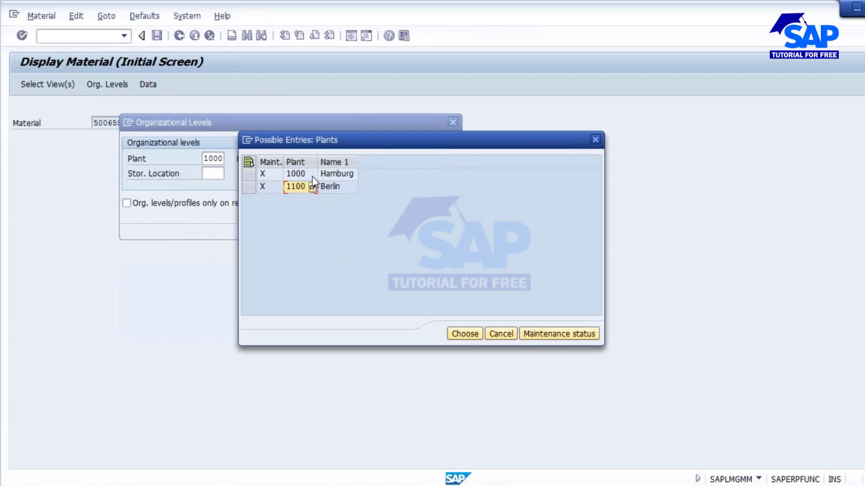
pyautogui.doubleClick(298, 176)
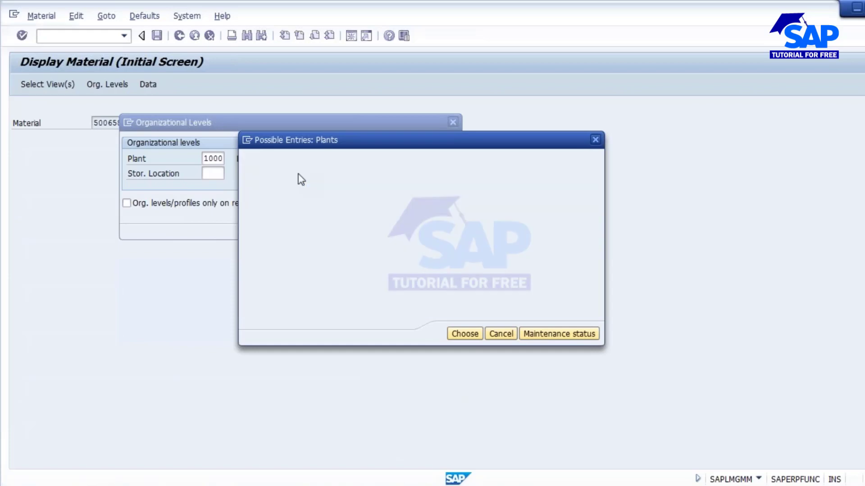
pyautogui.press('Return')
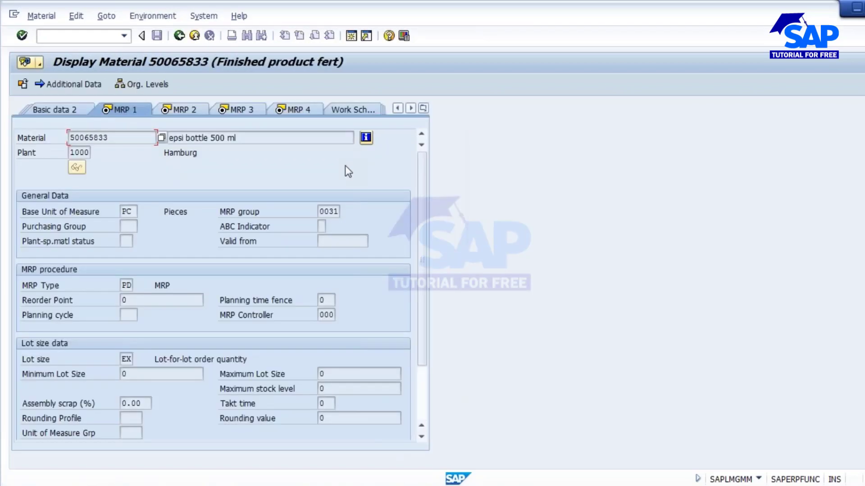
# Return to the initial display screen, and display the material's MRP 1 and MRP 2 views for plant 1100.
pyautogui.click(180, 36)
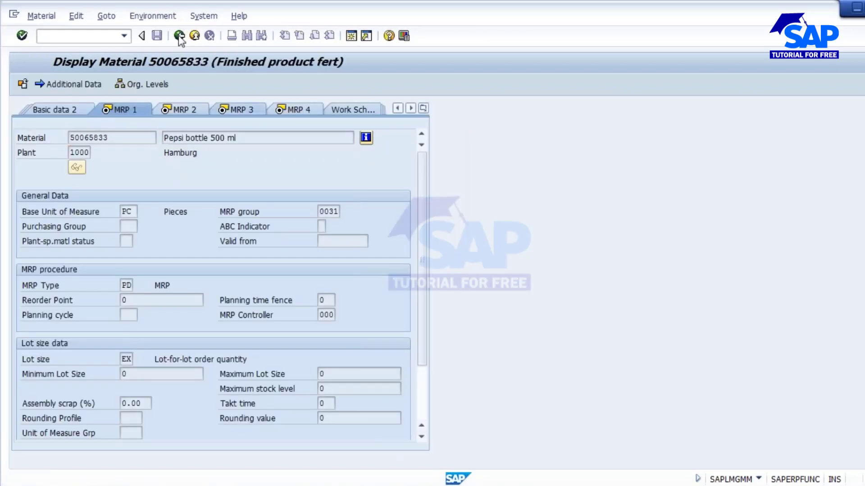
pyautogui.press('Return')
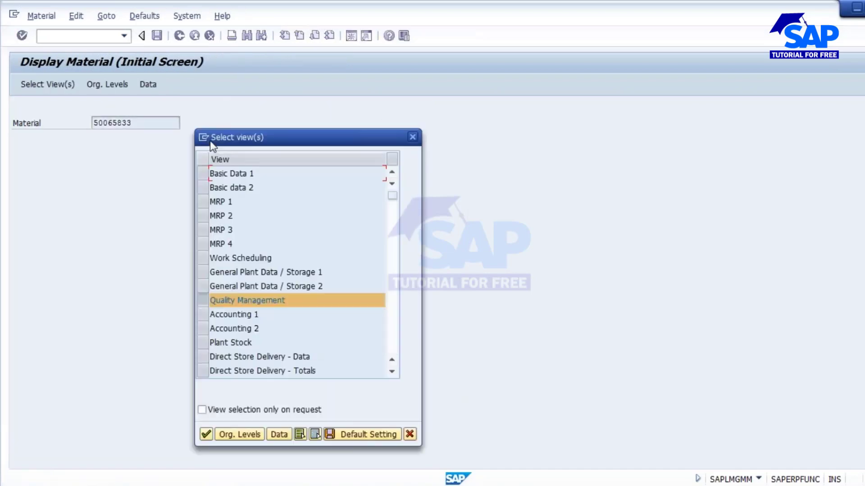
pyautogui.click(203, 301)
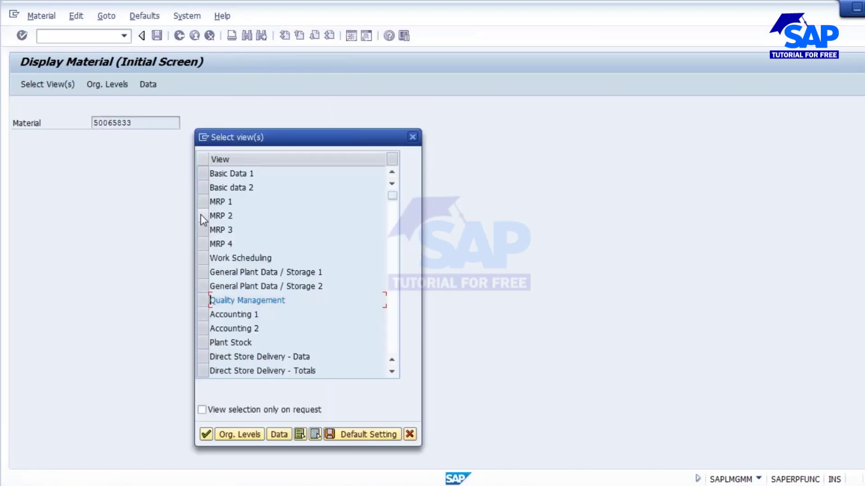
pyautogui.click(203, 202)
pyautogui.click(202, 216)
pyautogui.click(207, 434)
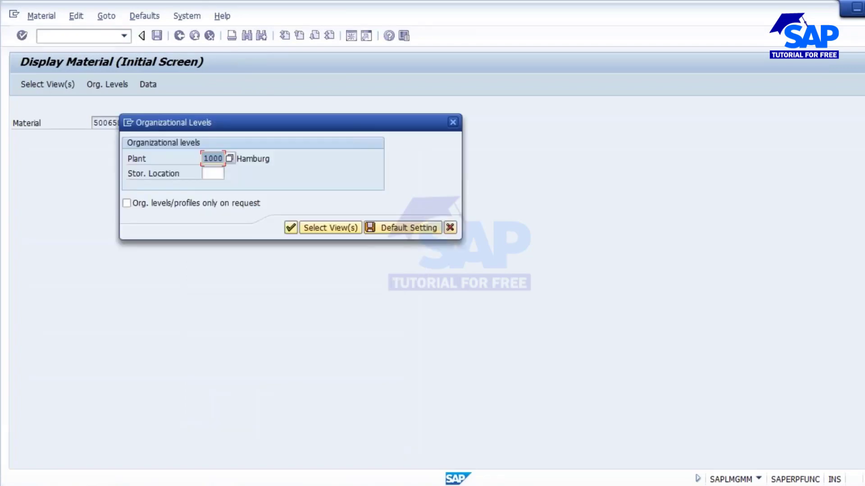
pyautogui.press('F4')
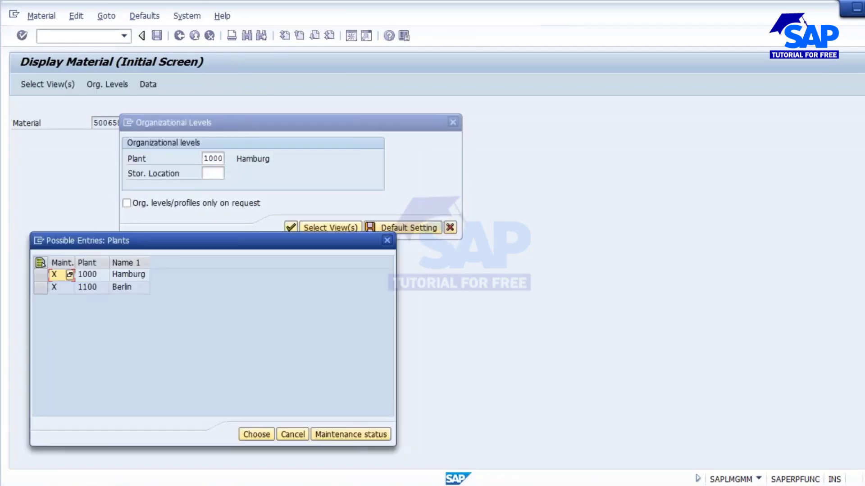
pyautogui.doubleClick(88, 288)
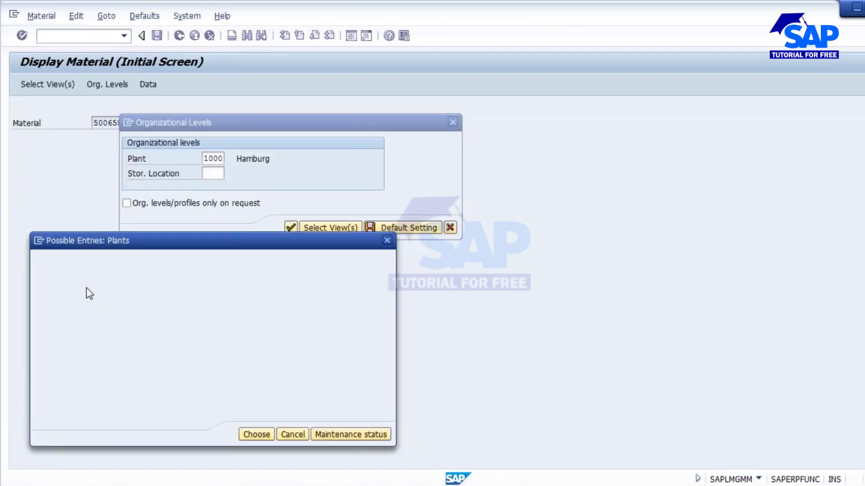
pyautogui.click(290, 228)
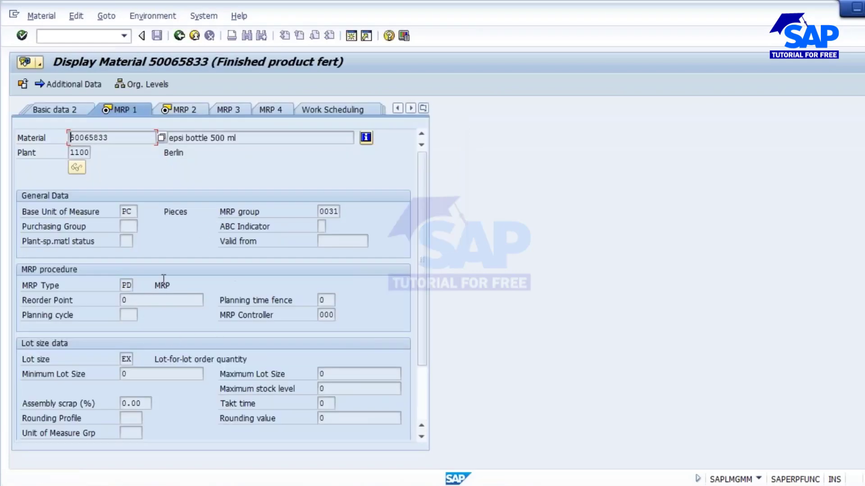
# Switch to PowerPoint, show the Unit of measure slide and highlight the first line of the base unit of measure definition.
pyautogui.hotkey('alt', 'Tab')
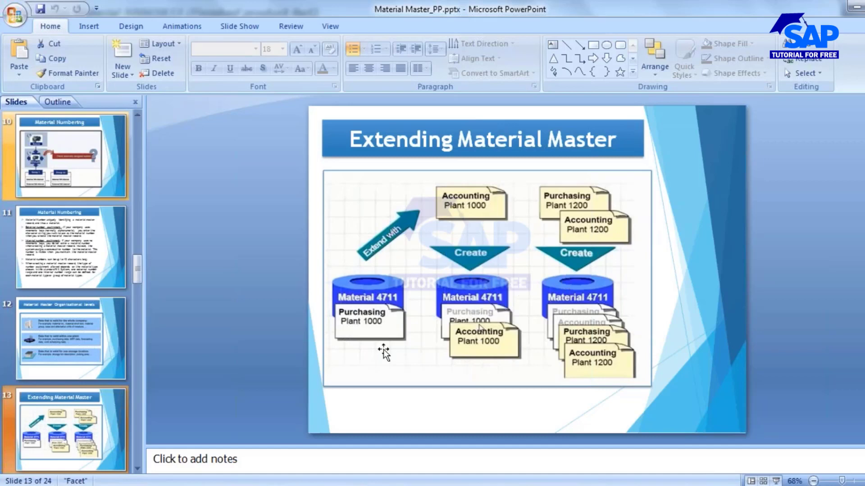
pyautogui.scroll(-3, 33, 374)
pyautogui.click(64, 244)
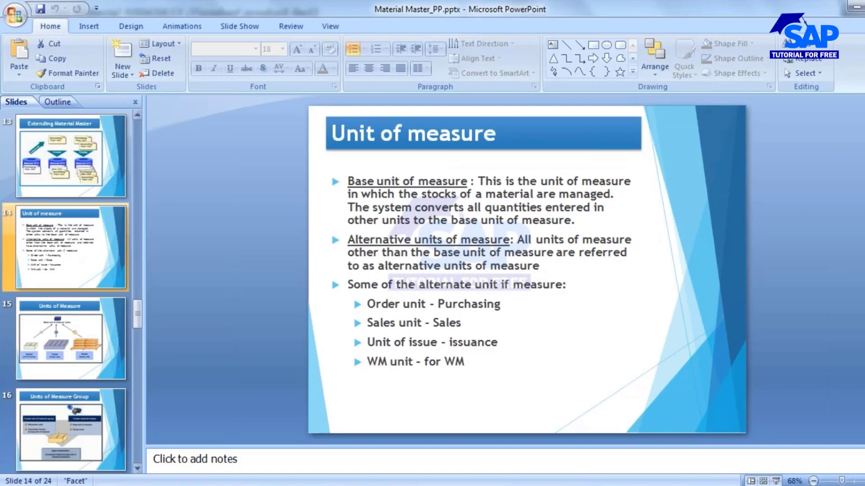
pyautogui.click(481, 181)
pyautogui.moveTo(481, 181); pyautogui.dragTo(631, 181)
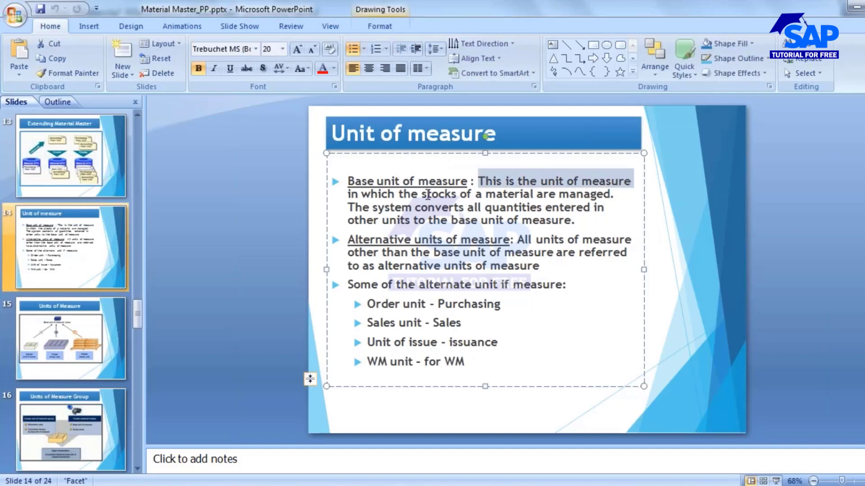
# Highlight the last line of the base unit of measure definition, and place the cursor in the term Base unit of measure.
pyautogui.click(614, 197)
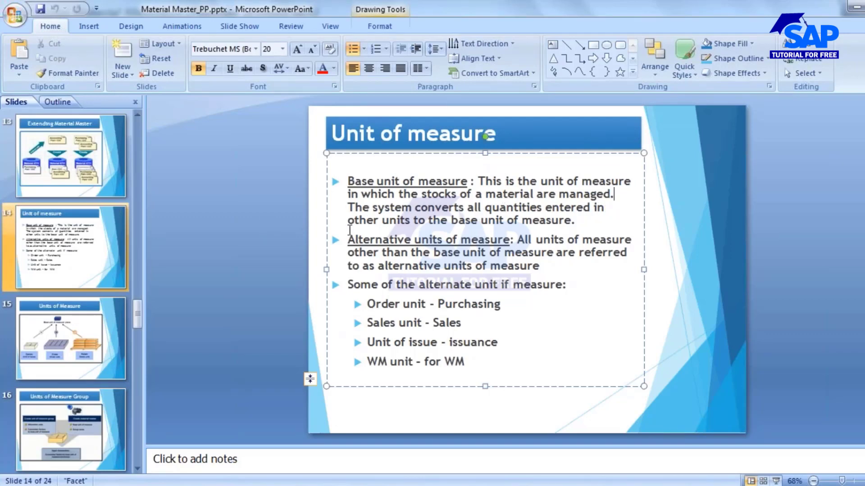
pyautogui.moveTo(349, 220); pyautogui.dragTo(596, 216)
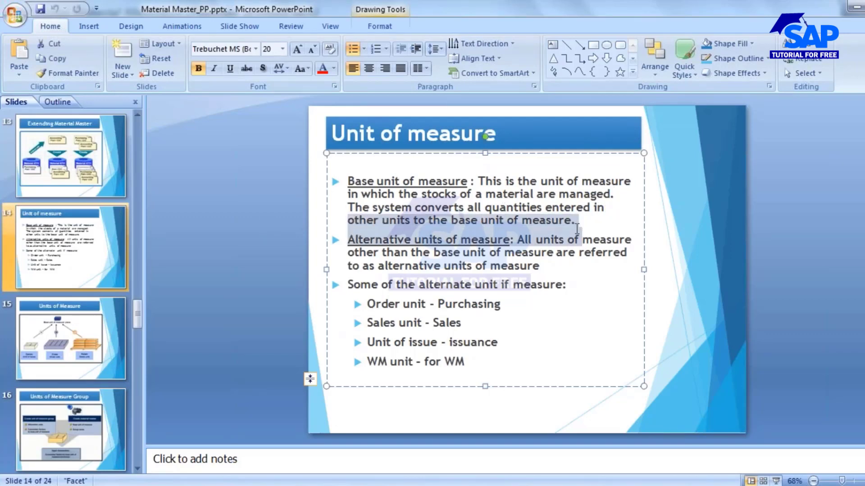
pyautogui.click(458, 220)
pyautogui.click(418, 181)
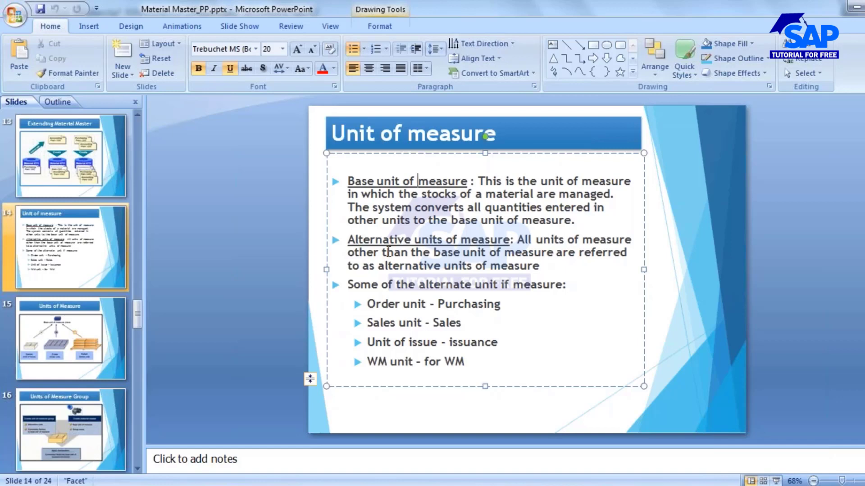
# Switch to the SAP material display, show the Basic Data 1 view and highlight the Base Unit of Measure value.
pyautogui.moveTo(343, 480)
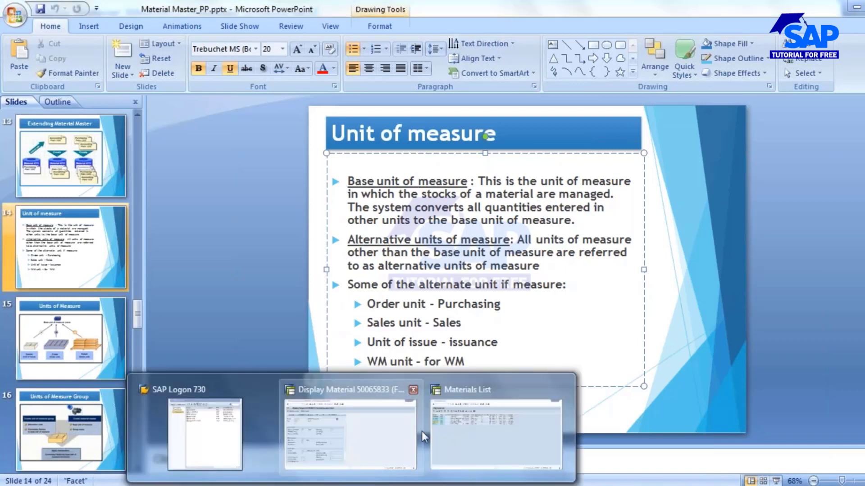
pyautogui.click(356, 425)
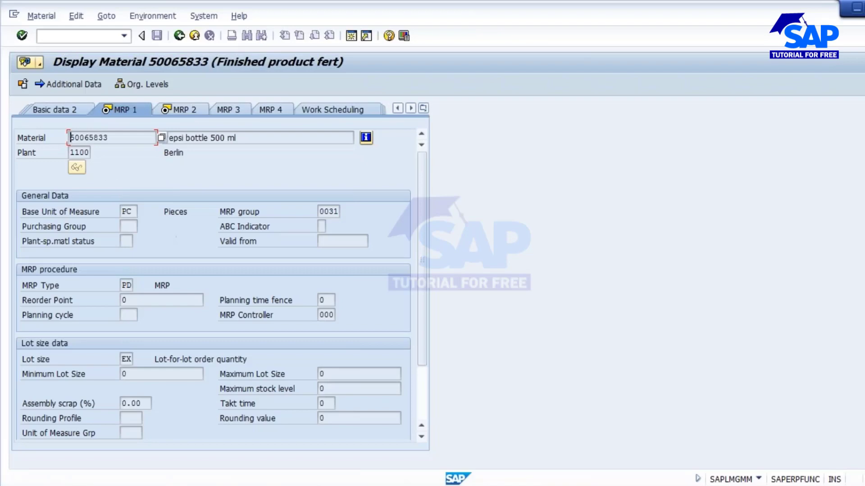
pyautogui.click(423, 110)
pyautogui.click(462, 122)
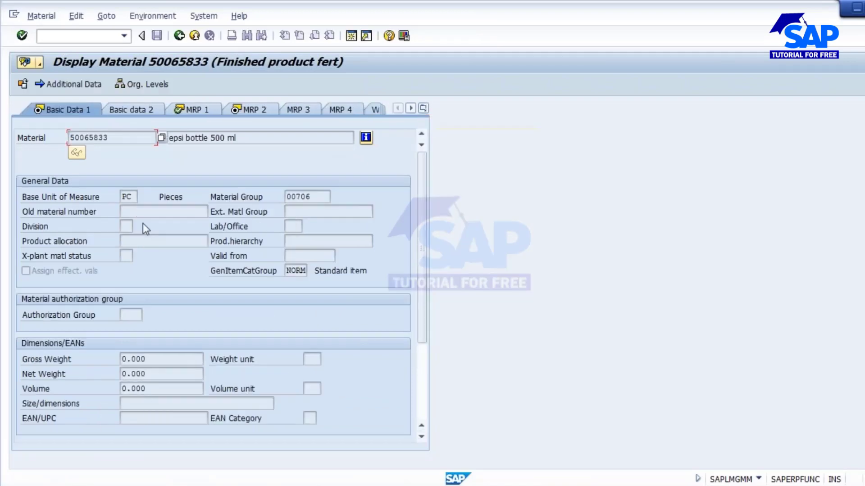
pyautogui.doubleClick(127, 196)
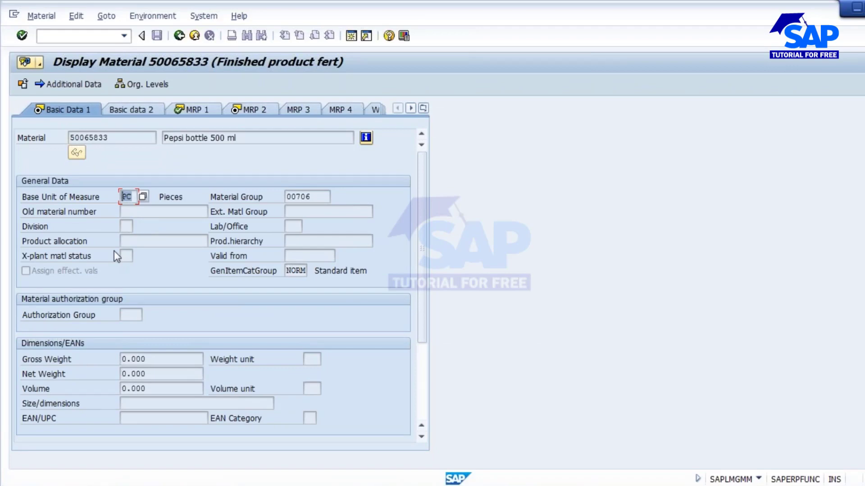
# Return to PowerPoint, highlight "alternative units of measure" in the second definition, and open slide 15, Units of Measure.
pyautogui.hotkey('alt', 'Tab')
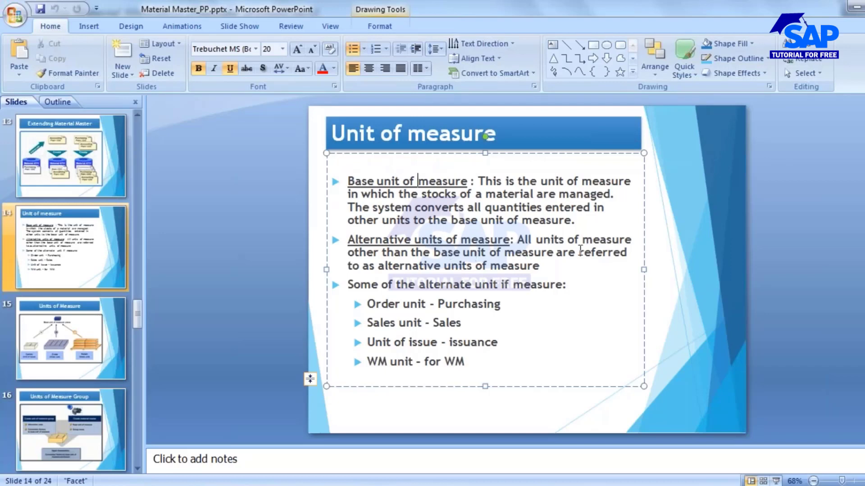
pyautogui.moveTo(378, 267); pyautogui.dragTo(526, 269)
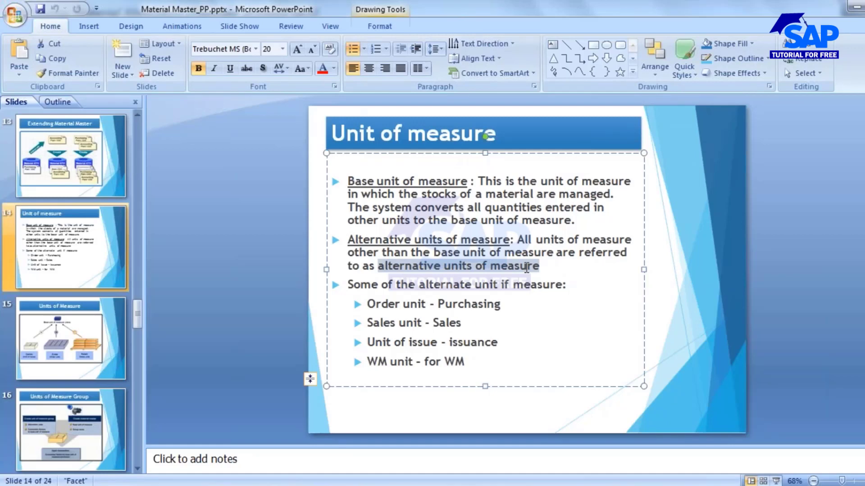
pyautogui.click(61, 331)
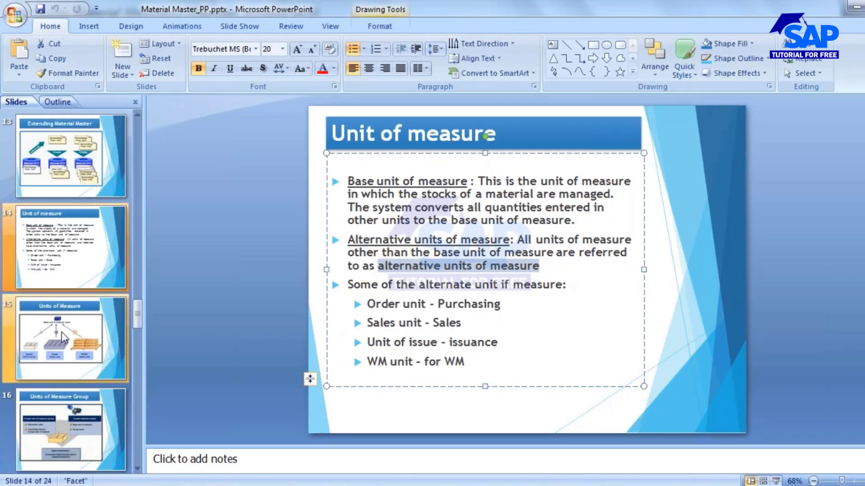